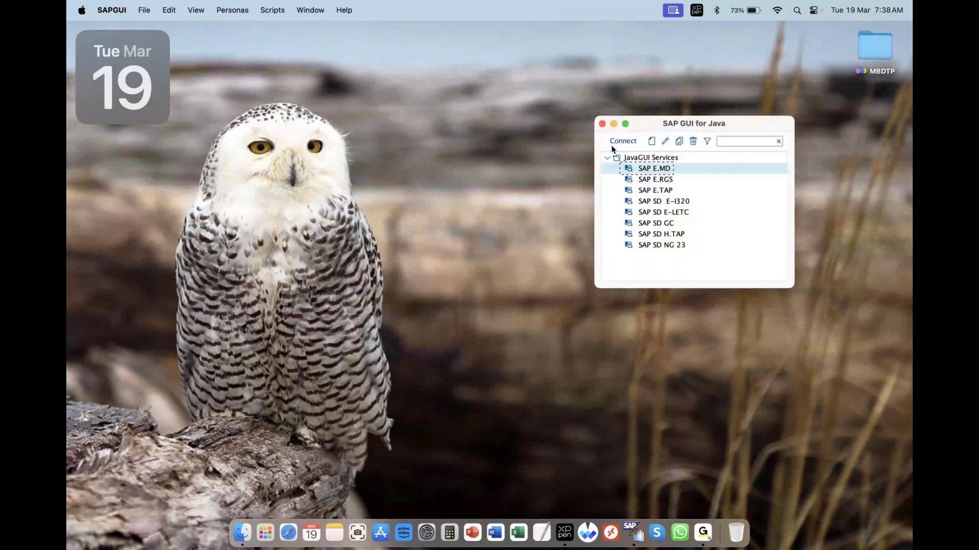
# Connect to SAP E.MD and log on to client 800 with the user name and password
pyautogui.click(612, 143)
pyautogui.click(602, 124)
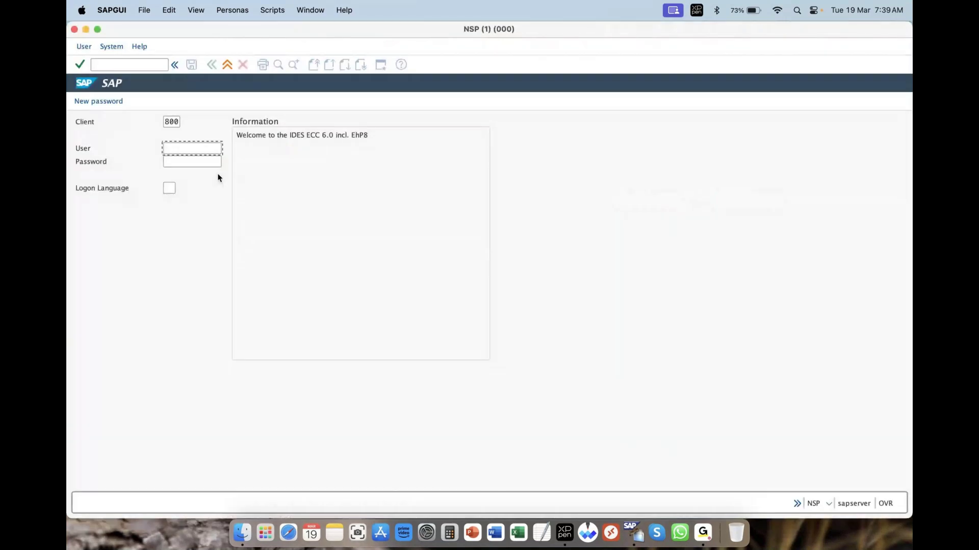
pyautogui.write('s')
pyautogui.click(185, 167)
pyautogui.click(185, 163)
pyautogui.write('******')
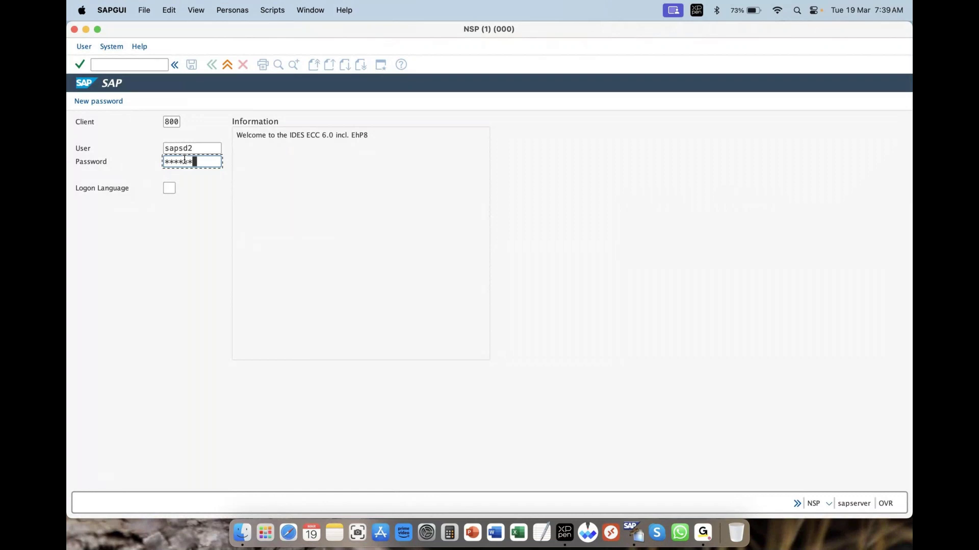
pyautogui.click(98, 30)
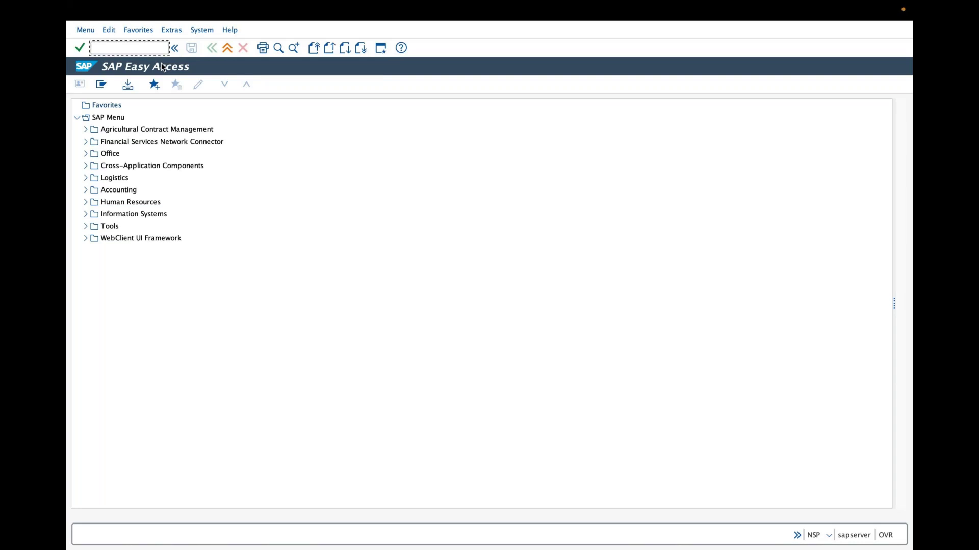
# Start transaction MM01 and enter grasim-100 as the material number, correcting earlier wrong entries
pyautogui.write('mm01')
pyautogui.press('Return')
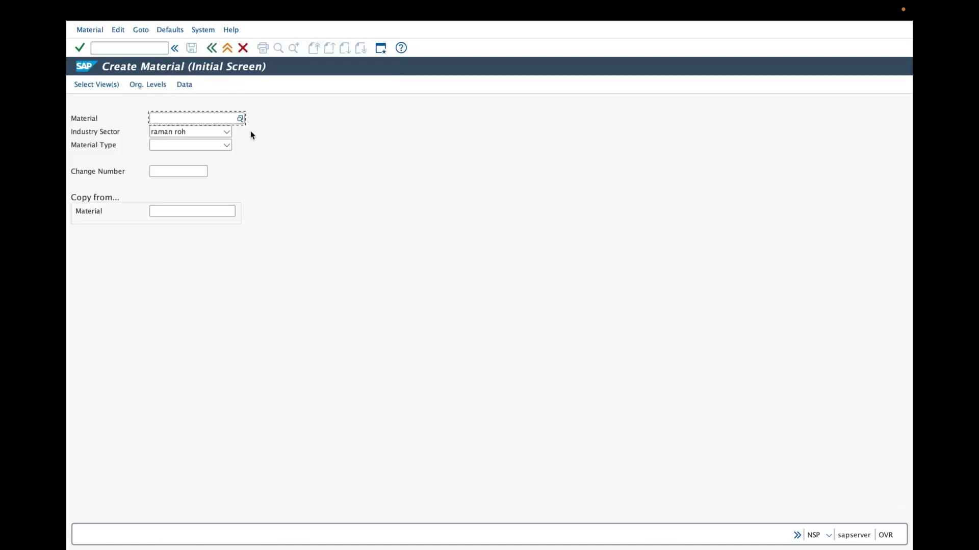
pyautogui.write('g')
pyautogui.press('BackSpace')
pyautogui.write('sram-100')
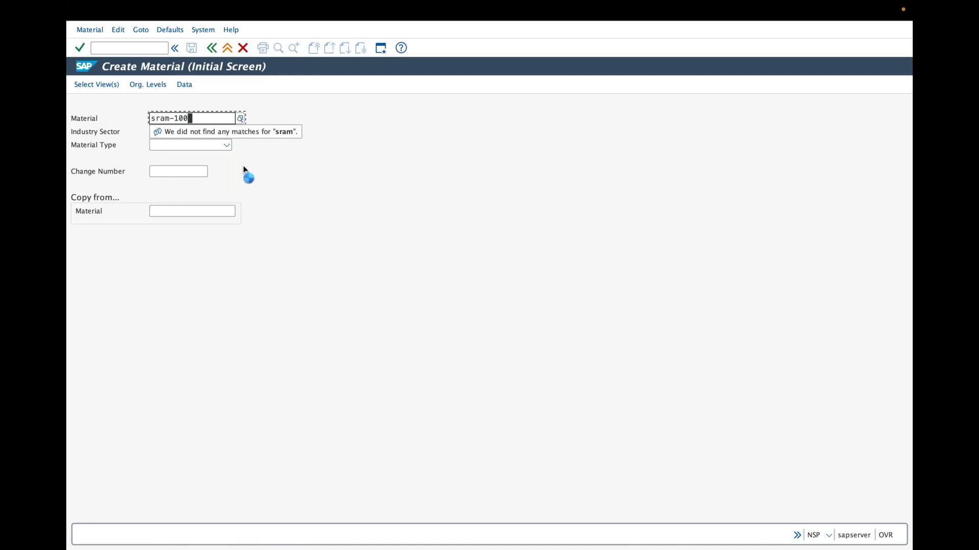
pyautogui.moveTo(208, 118); pyautogui.dragTo(112, 108)
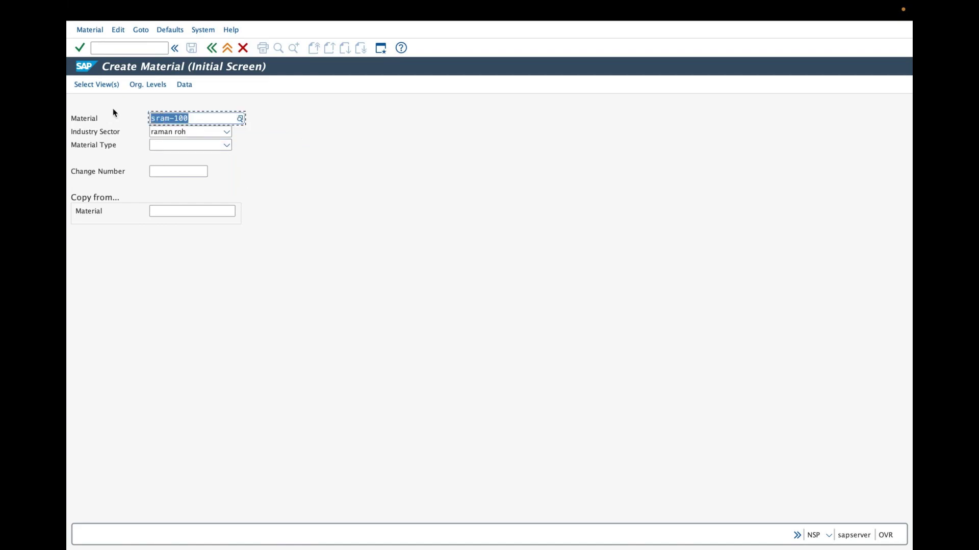
pyautogui.write('grasim')
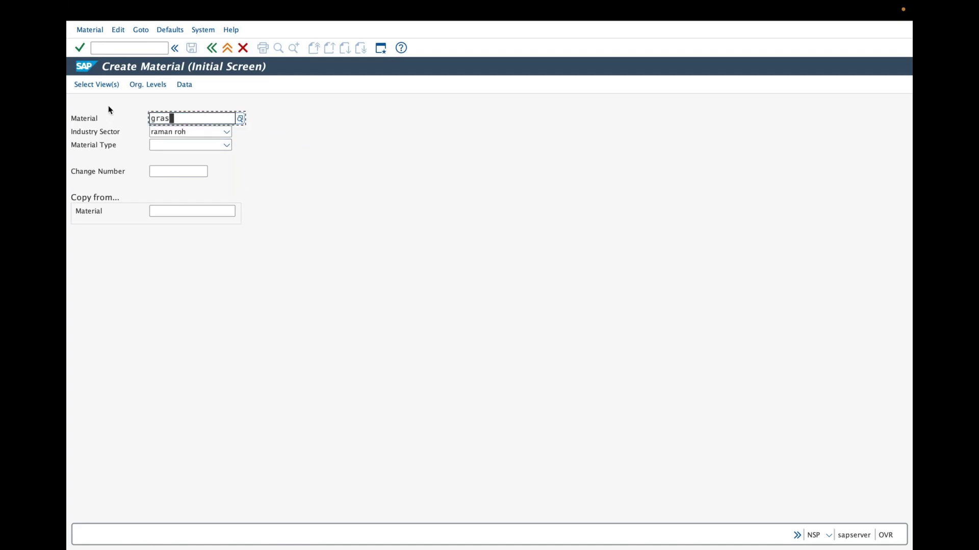
pyautogui.hotkey('ctrl', 'z')
pyautogui.hotkey('ctrl', 'z')
pyautogui.hotkey('ctrl', 'z')
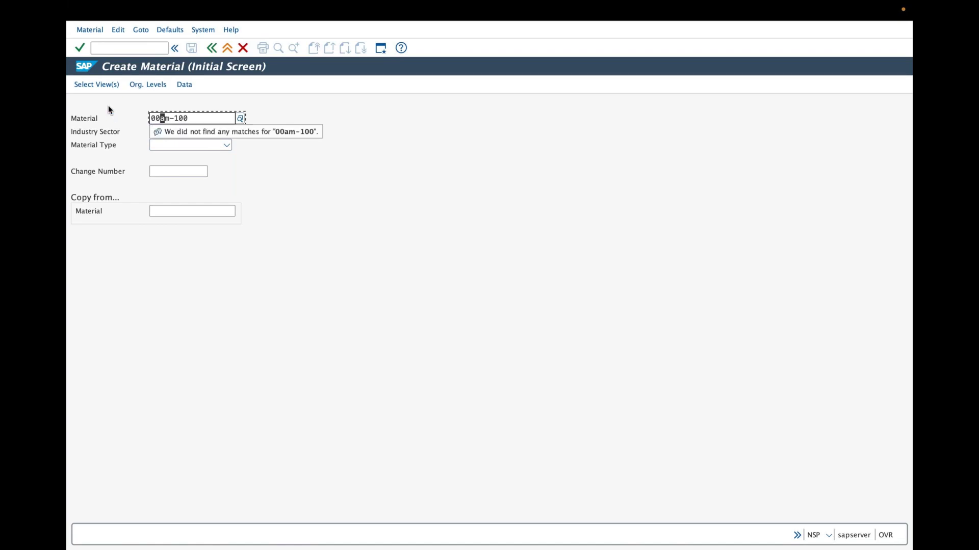
pyautogui.click(216, 118)
pyautogui.press('BackSpace')
pyautogui.press('BackSpace')
pyautogui.press('BackSpace')
pyautogui.press('BackSpace')
pyautogui.press('BackSpace')
pyautogui.press('BackSpace')
pyautogui.press('BackSpace')
pyautogui.press('BackSpace')
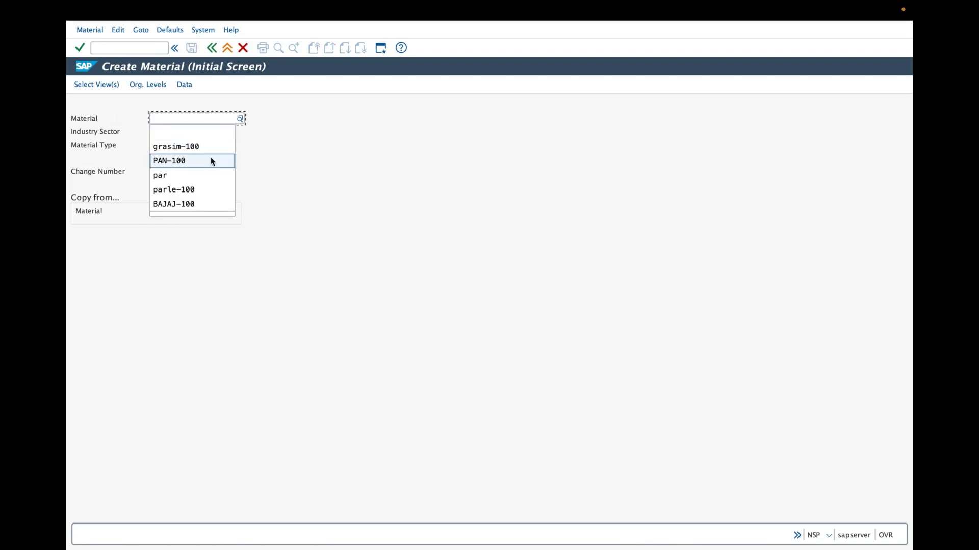
pyautogui.click(202, 148)
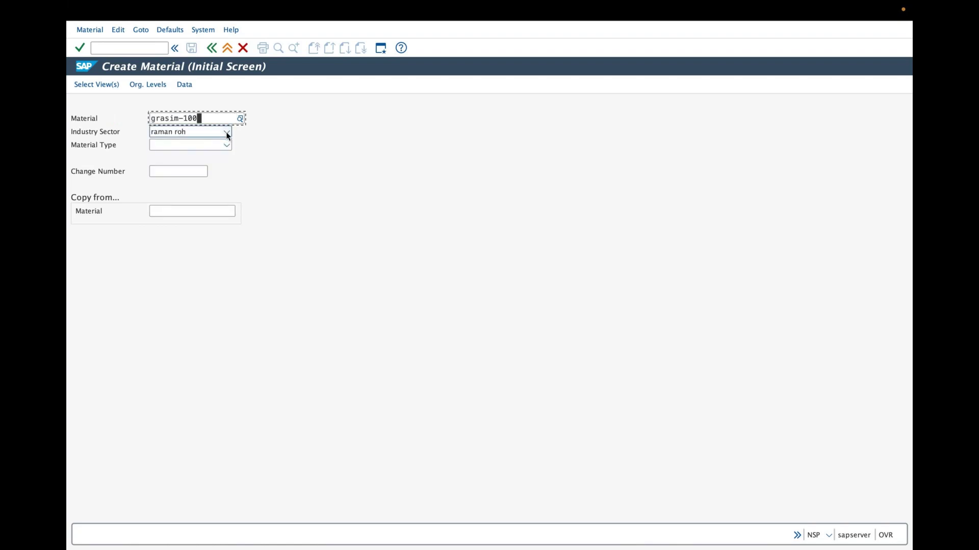
# Choose 'grasim textile industry' from the Industry Sector dropdown
pyautogui.click(226, 133)
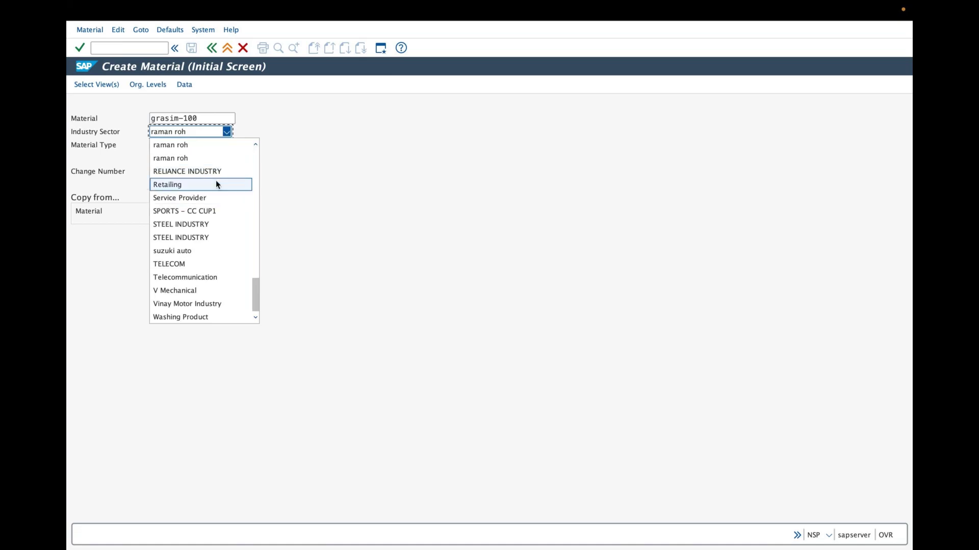
pyautogui.press('g')
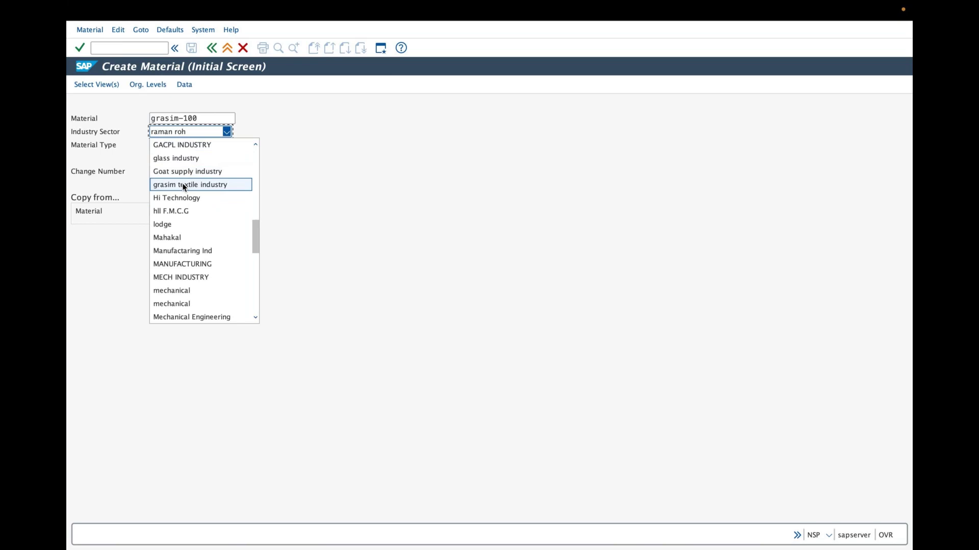
pyautogui.press('Escape')
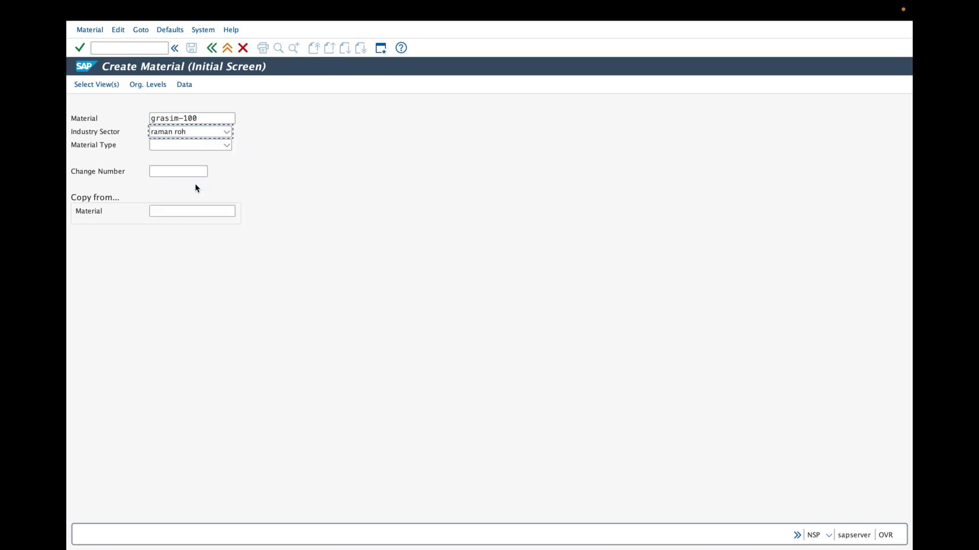
pyautogui.click(230, 132)
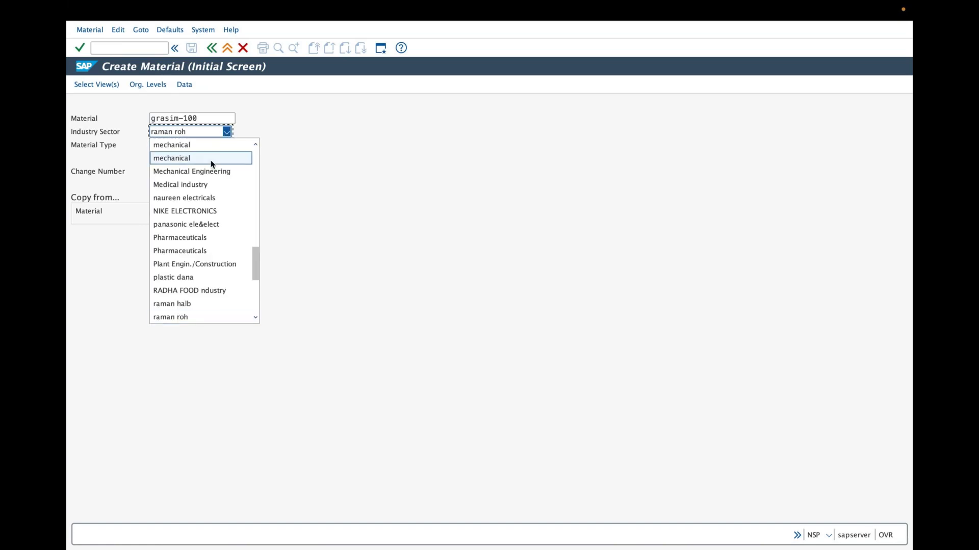
pyautogui.scroll(4, 204, 173)
pyautogui.click(194, 184)
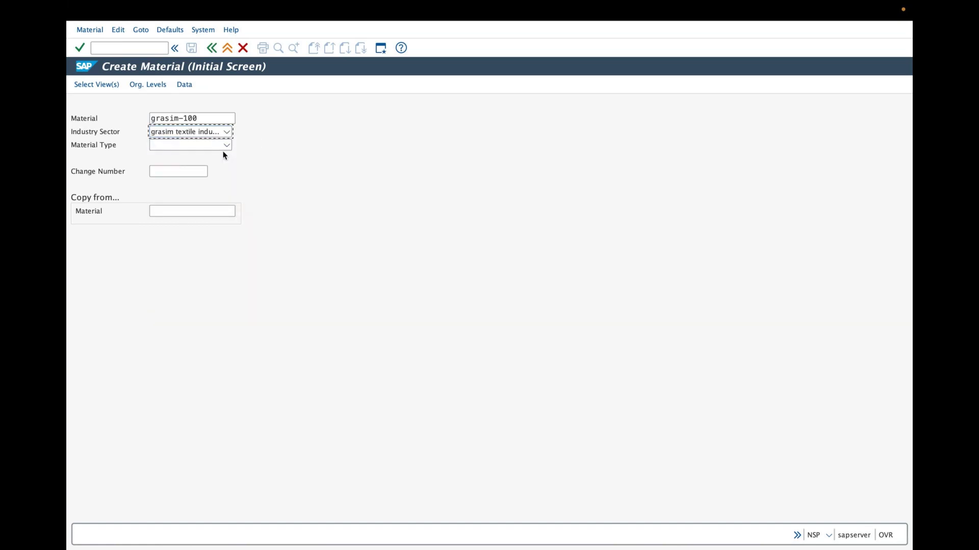
# Choose 'grasin Finished products' from the Material Type dropdown
pyautogui.click(228, 148)
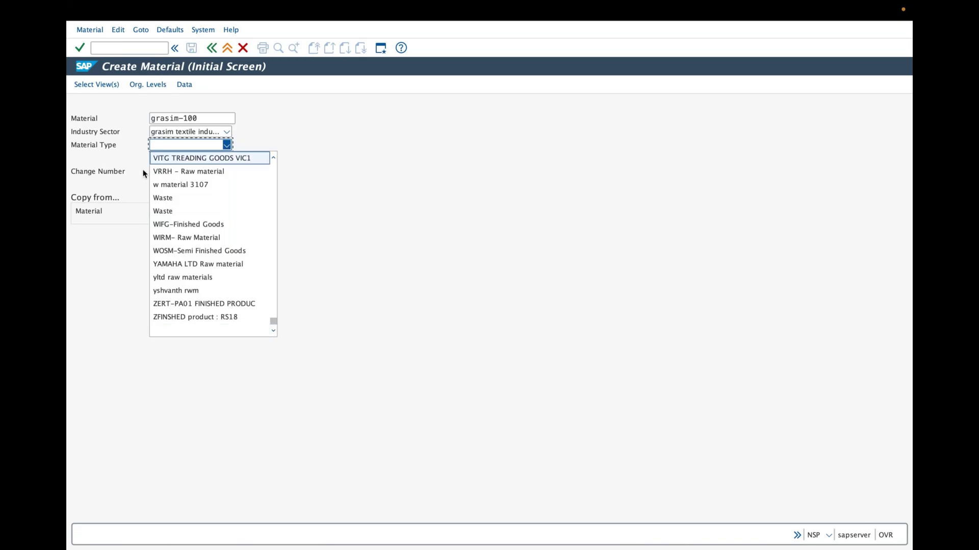
pyautogui.press('g')
pyautogui.click(273, 330)
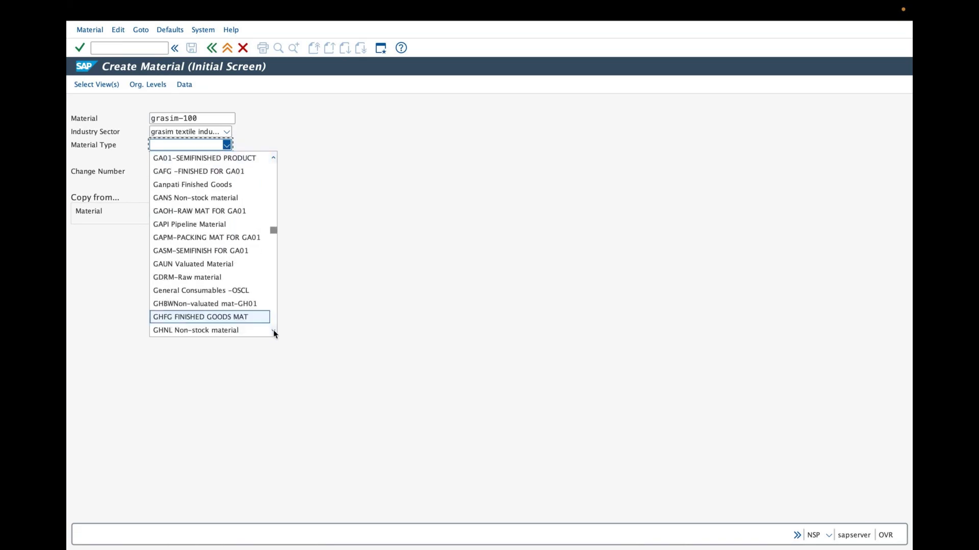
pyautogui.click(273, 330)
pyautogui.click(273, 330)
pyautogui.scroll(-1, 273, 332)
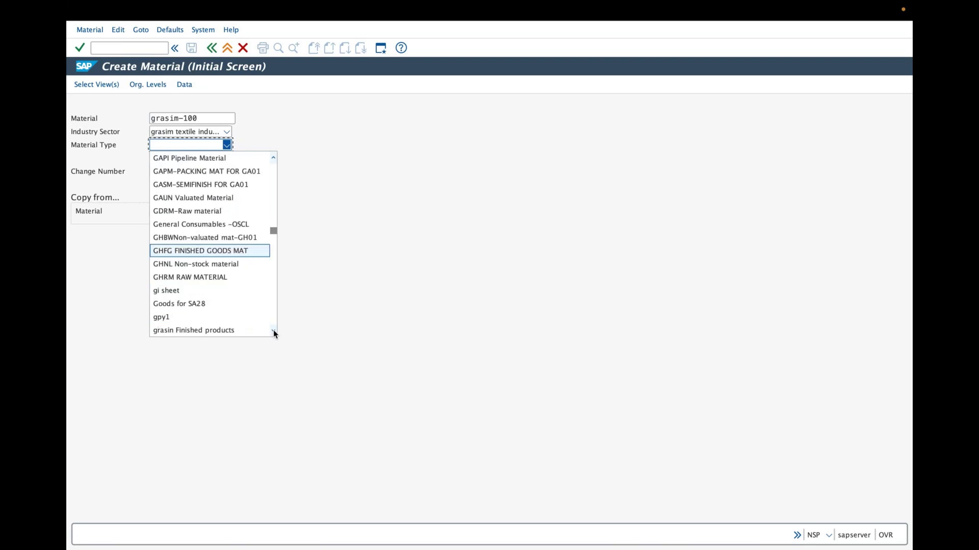
pyautogui.scroll(-1, 264, 302)
pyautogui.click(227, 145)
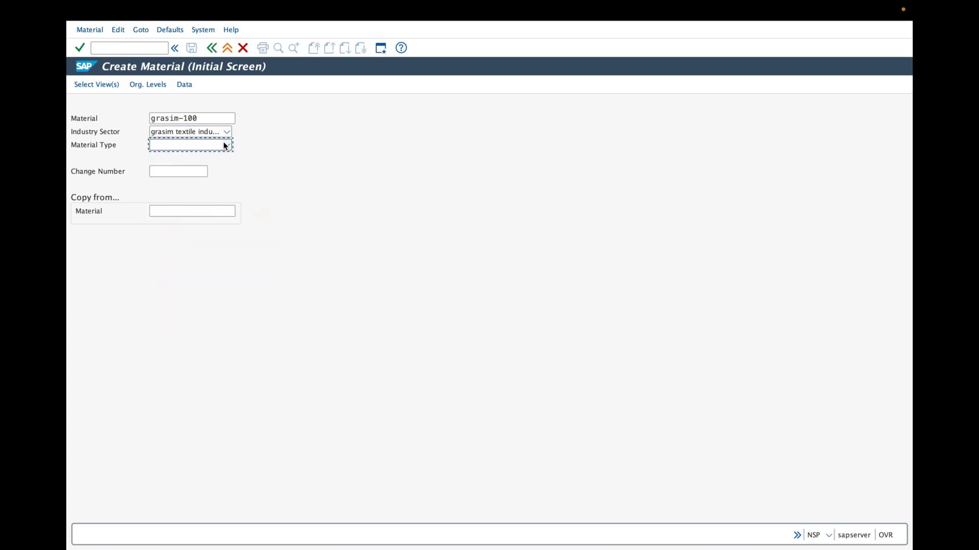
pyautogui.click(225, 146)
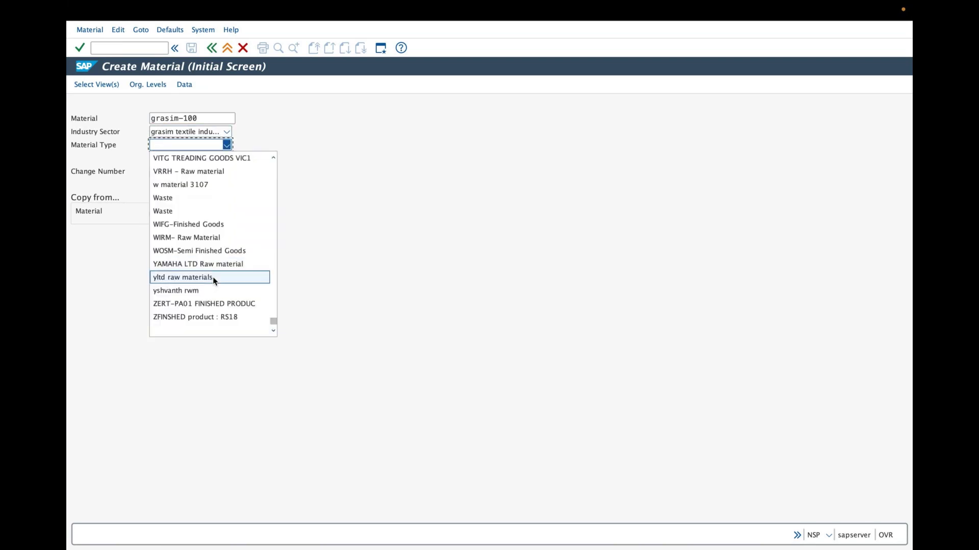
pyautogui.scroll(10, 214, 280)
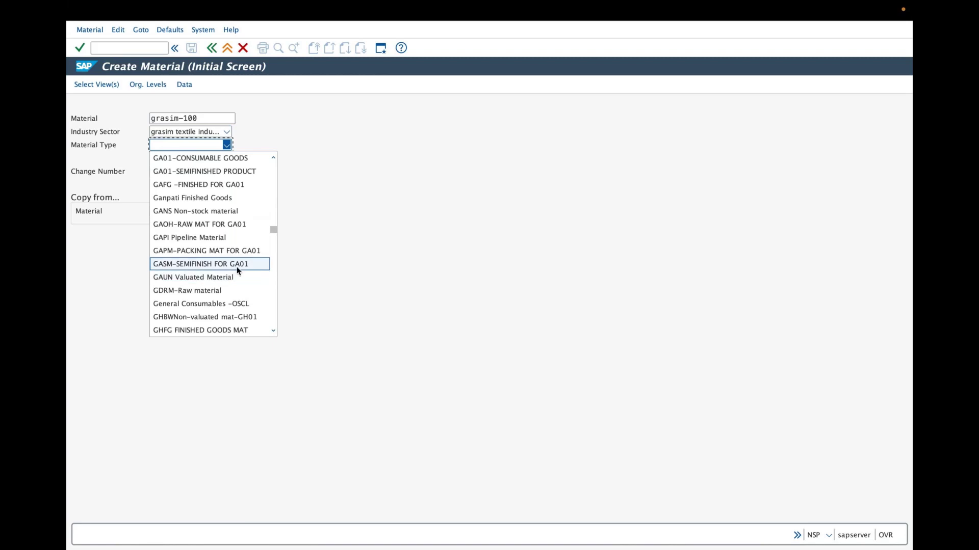
pyautogui.scroll(-4, 270, 326)
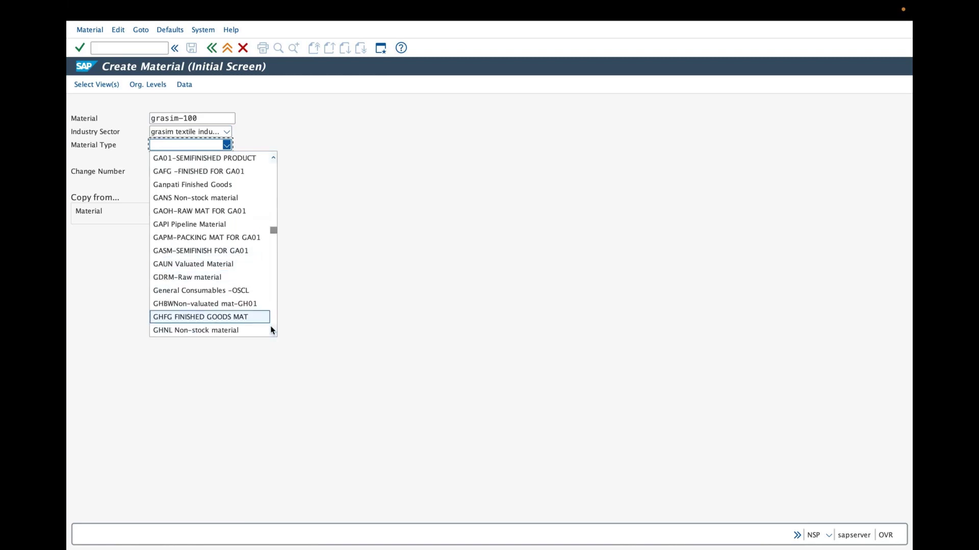
pyautogui.click(272, 331)
pyautogui.click(271, 331)
pyautogui.click(272, 331)
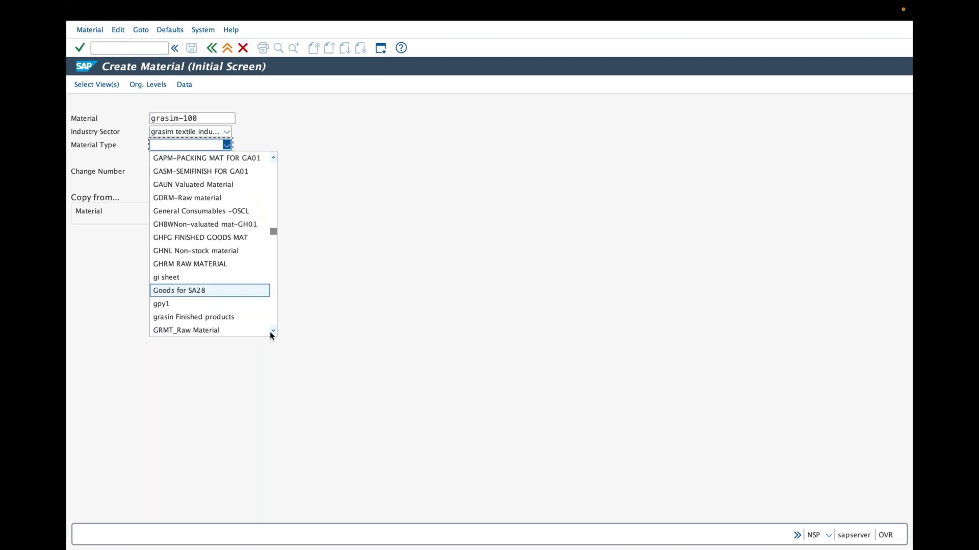
pyautogui.click(199, 317)
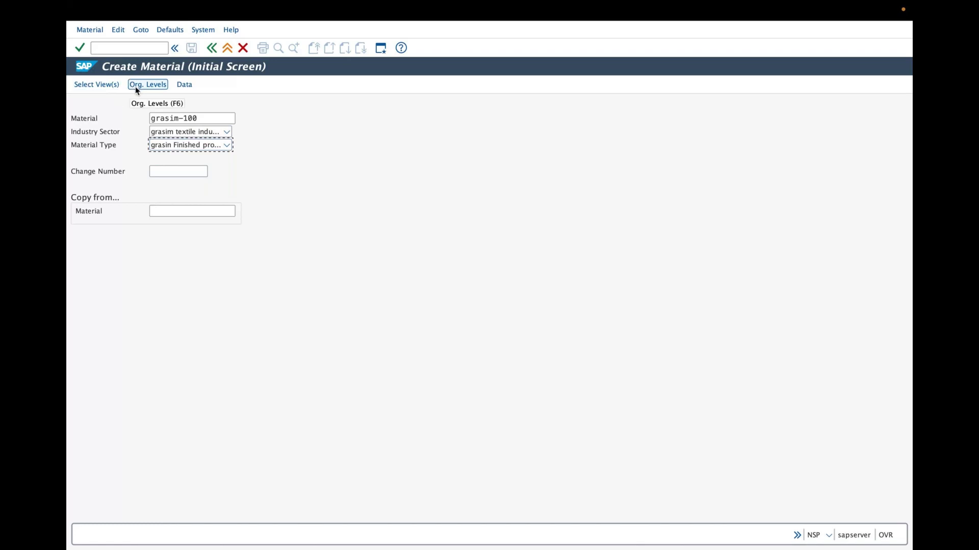
# Select the material views to create and bring up the Organizational Levels dialog
pyautogui.click(99, 84)
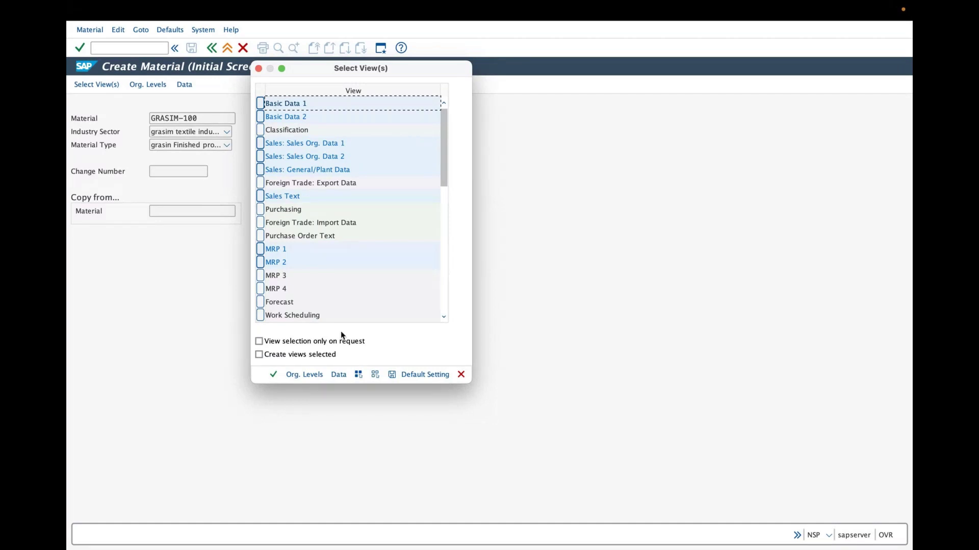
pyautogui.click(305, 376)
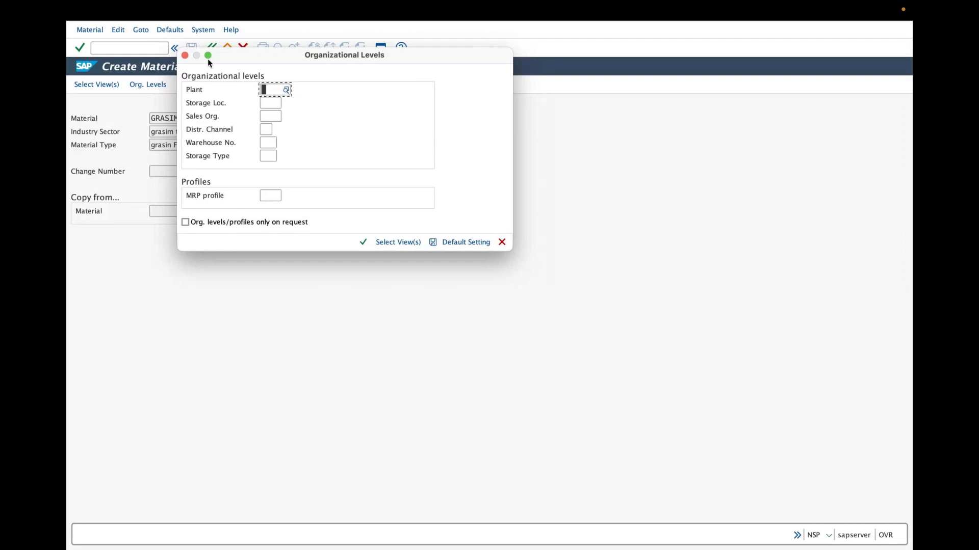
pyautogui.moveTo(194, 63); pyautogui.dragTo(289, 184)
# Set plant GRAP, storage location GRA1, sales organization GRAS and distribution channel GO
pyautogui.click(358, 210)
pyautogui.write('GRAP')
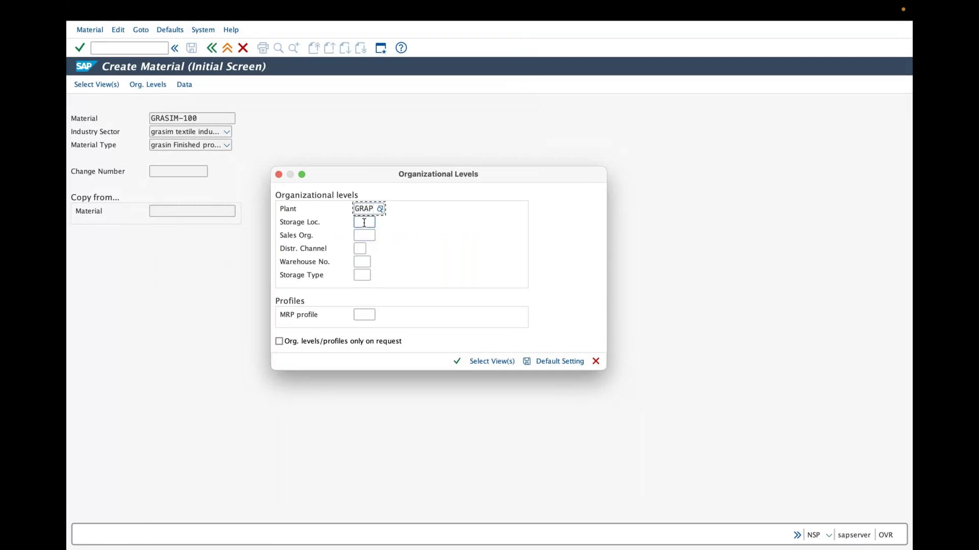
pyautogui.click(365, 222)
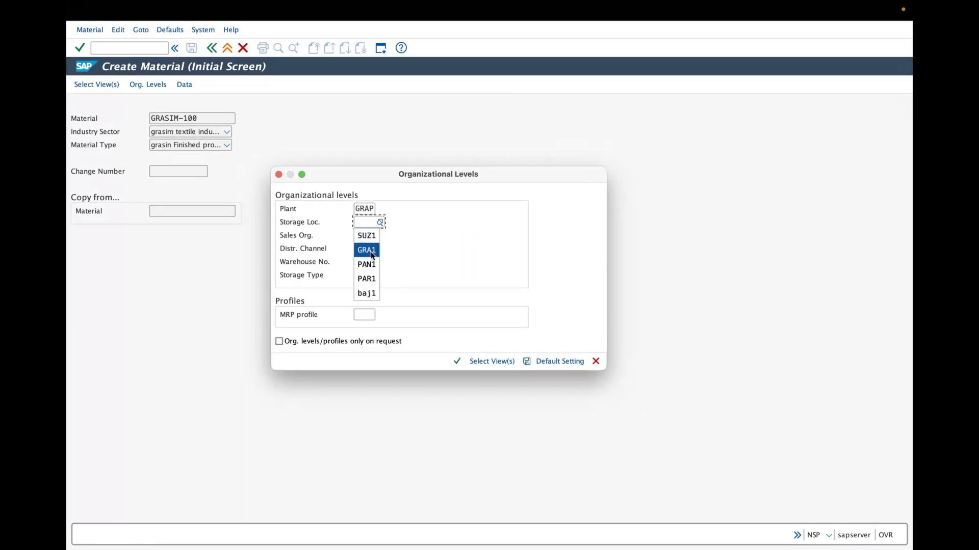
pyautogui.click(371, 255)
pyautogui.click(366, 263)
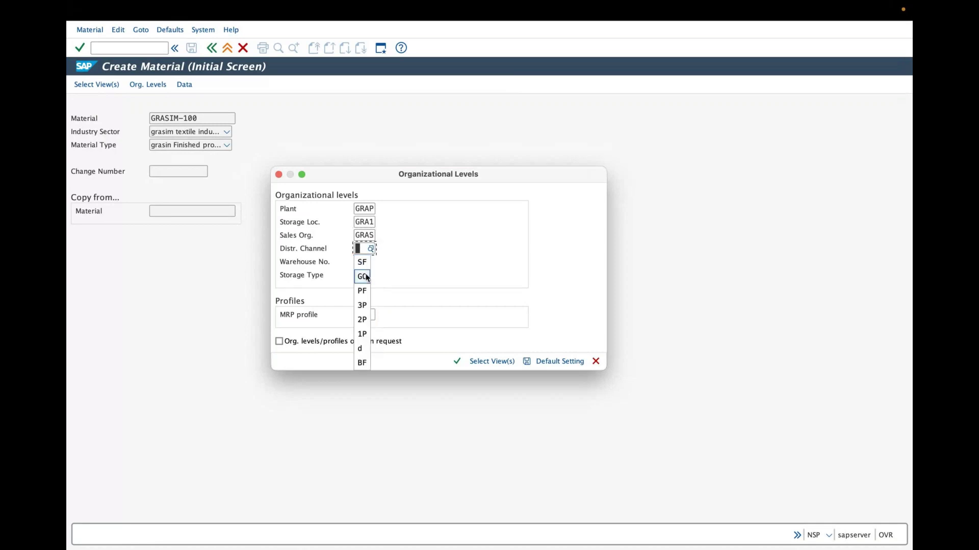
pyautogui.click(362, 276)
# Set warehouse number to grw instead of PRW and confirm the organizational levels
pyautogui.click(362, 265)
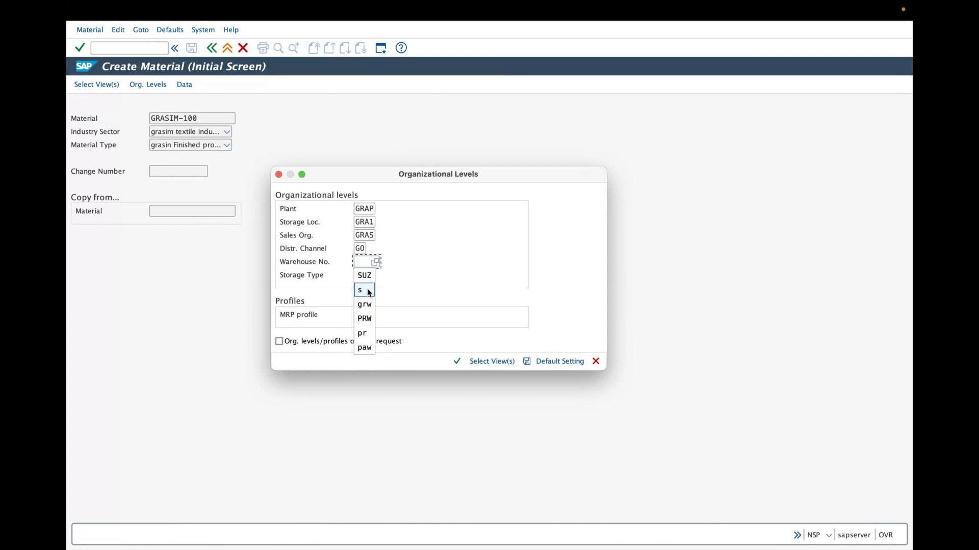
pyautogui.click(366, 320)
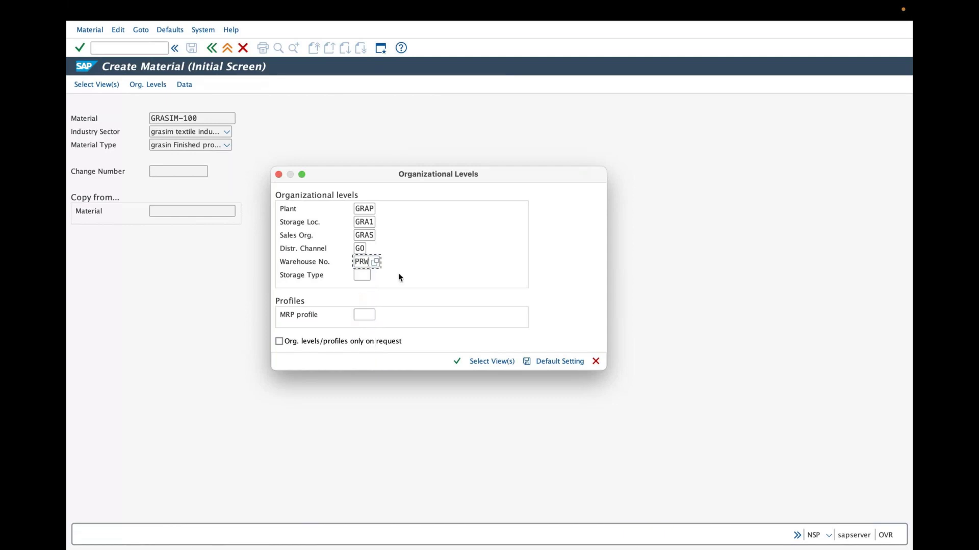
pyautogui.press('BackSpace')
pyautogui.press('BackSpace')
pyautogui.press('BackSpace')
pyautogui.write('g')
pyautogui.press('Down')
pyautogui.press('Return')
pyautogui.click(457, 361)
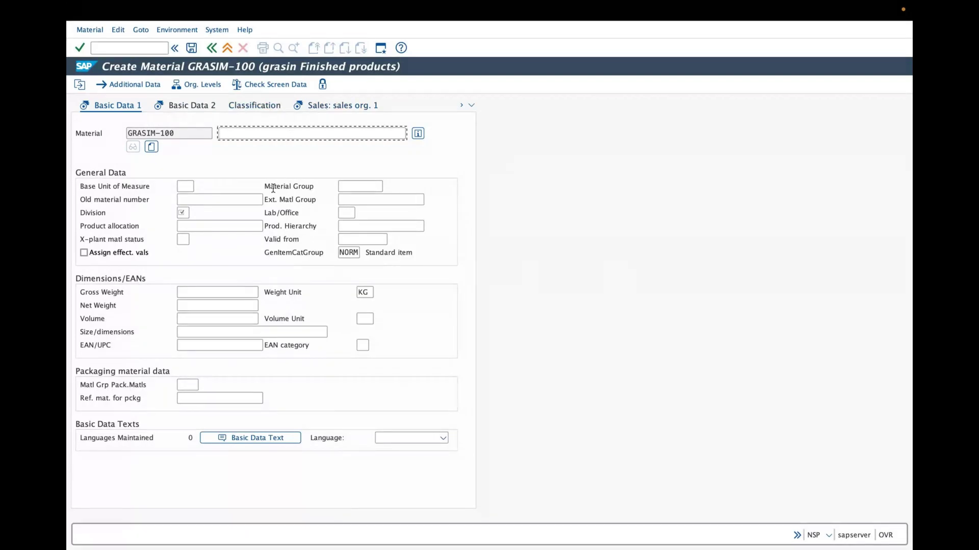
# Try switching to Basic Data 2 from the view list, which is refused over required fields
pyautogui.click(470, 106)
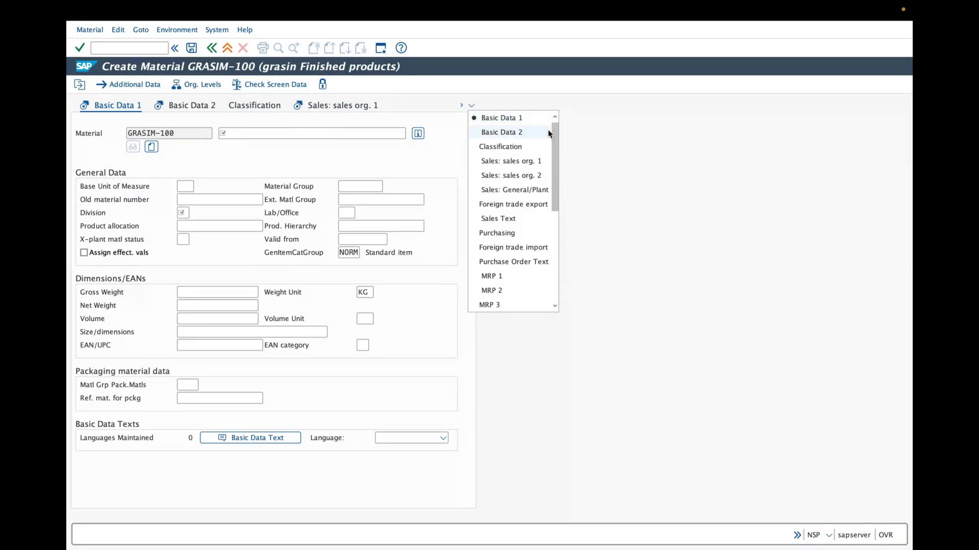
pyautogui.click(549, 132)
pyautogui.click(472, 105)
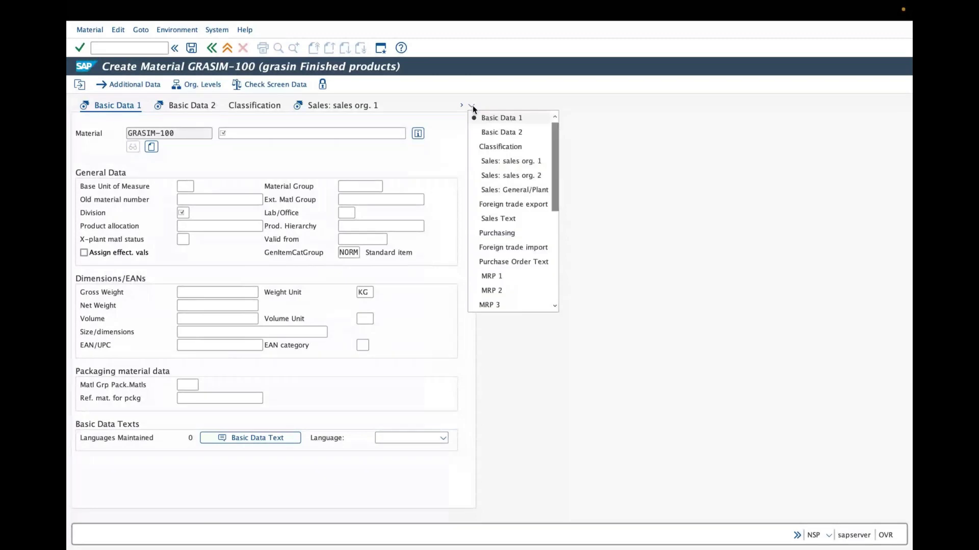
pyautogui.moveTo(557, 139)
pyautogui.mouseDown()
pyautogui.moveTo(553, 271)
pyautogui.moveTo(565, 170)
pyautogui.moveTo(549, 143)
pyautogui.mouseUp()
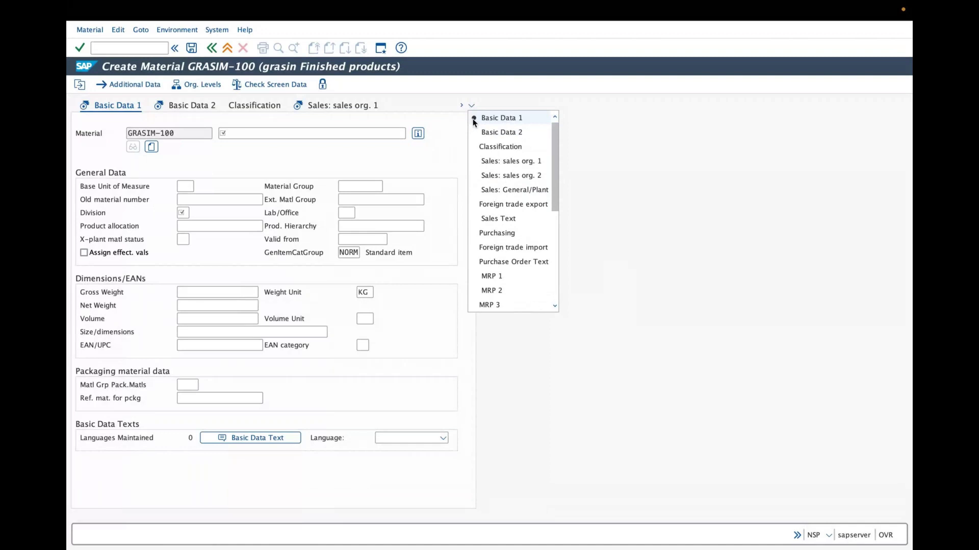
pyautogui.click(185, 106)
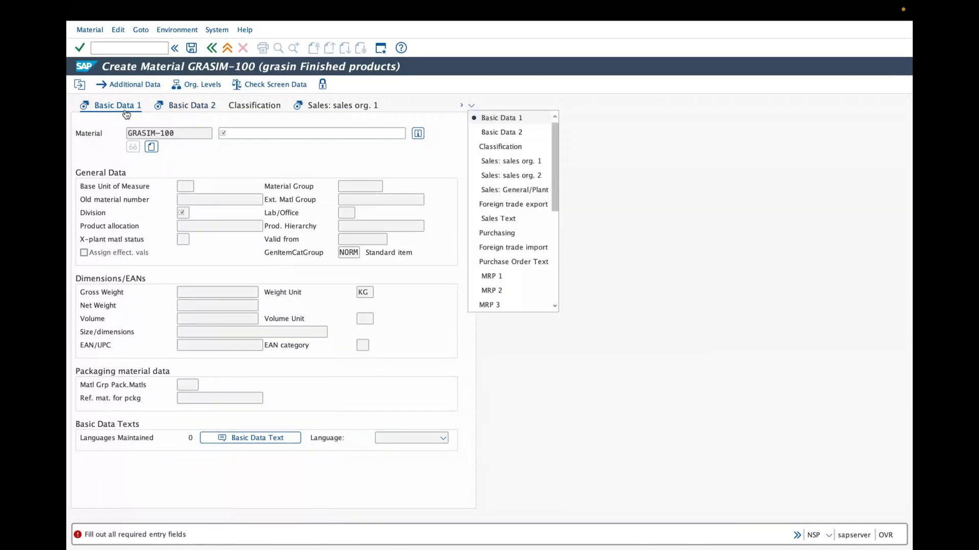
pyautogui.click(242, 135)
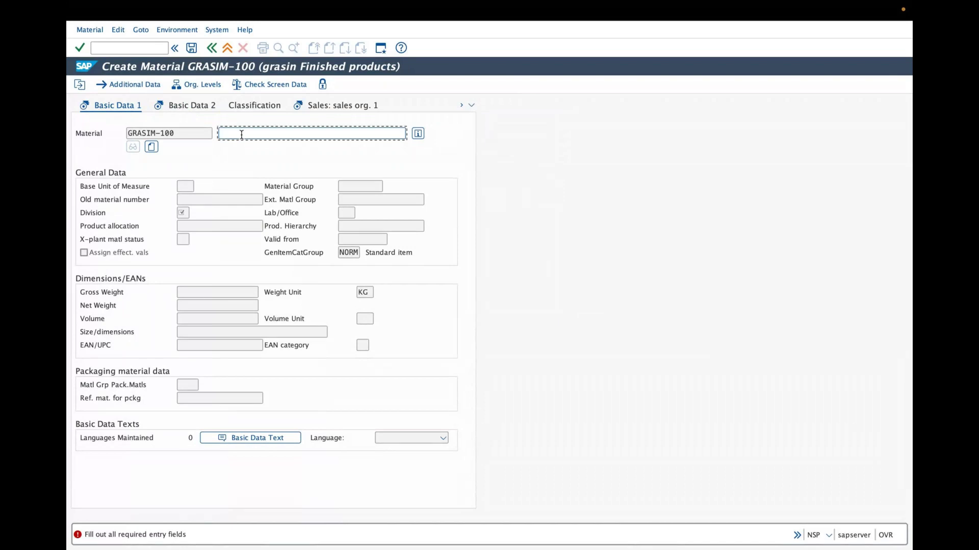
# Enter description 4 and base unit of measure ea
pyautogui.write('4')
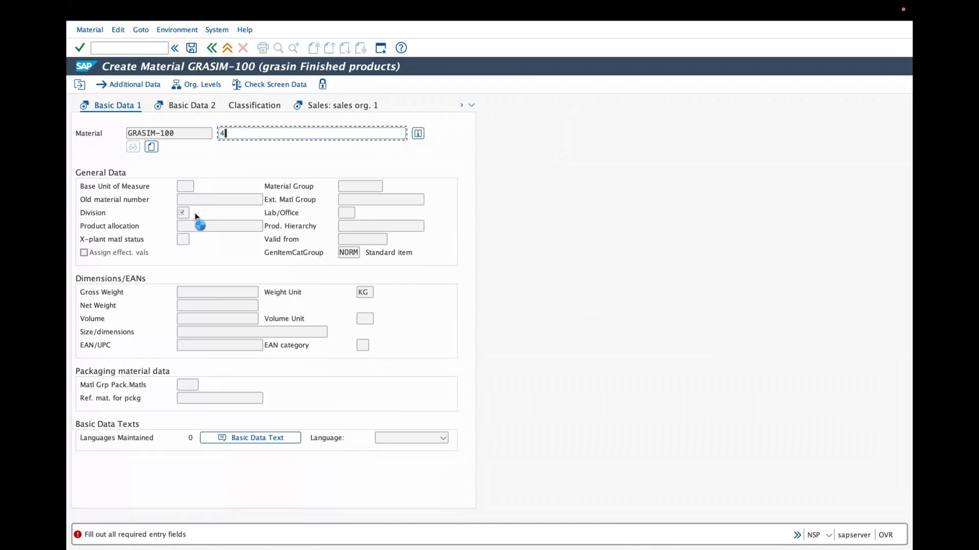
pyautogui.write('ea')
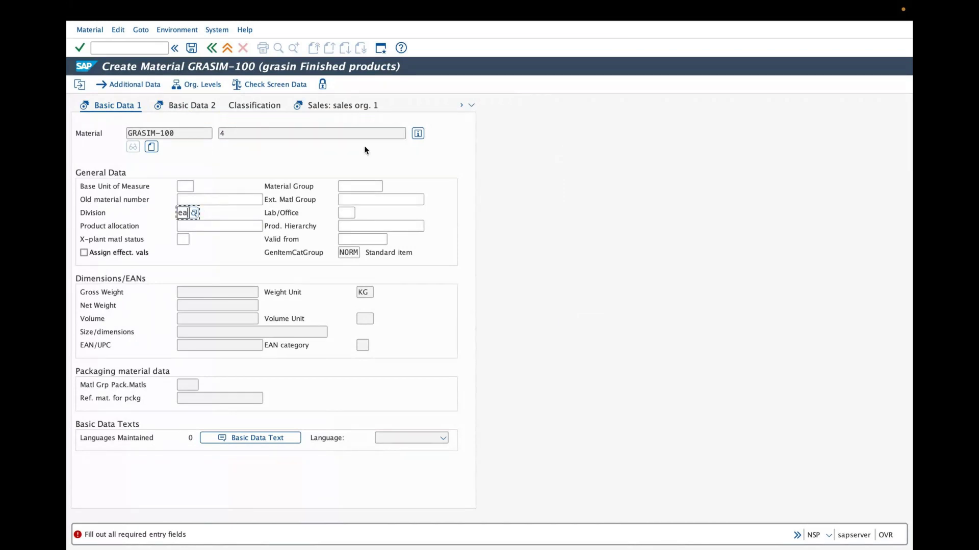
pyautogui.press('Return')
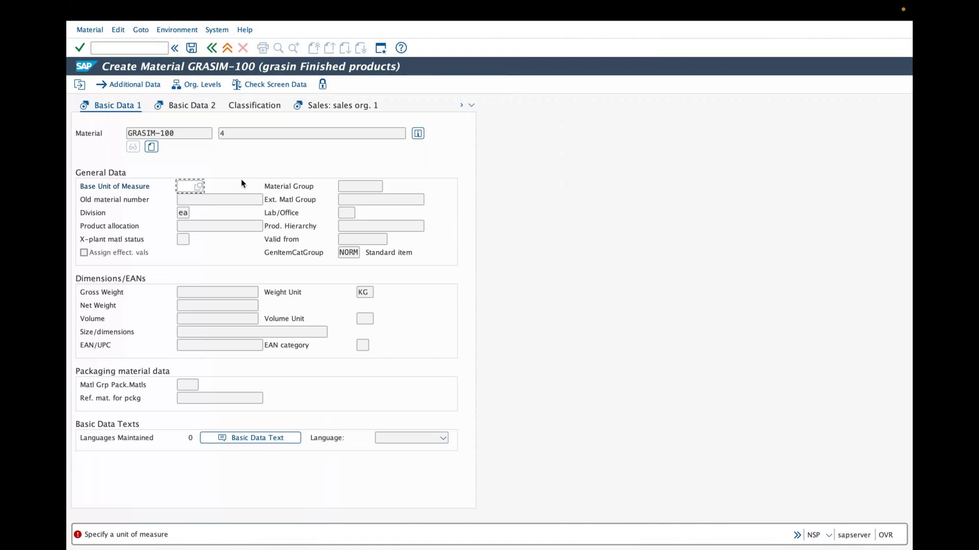
pyautogui.write('ea')
pyautogui.press('Return')
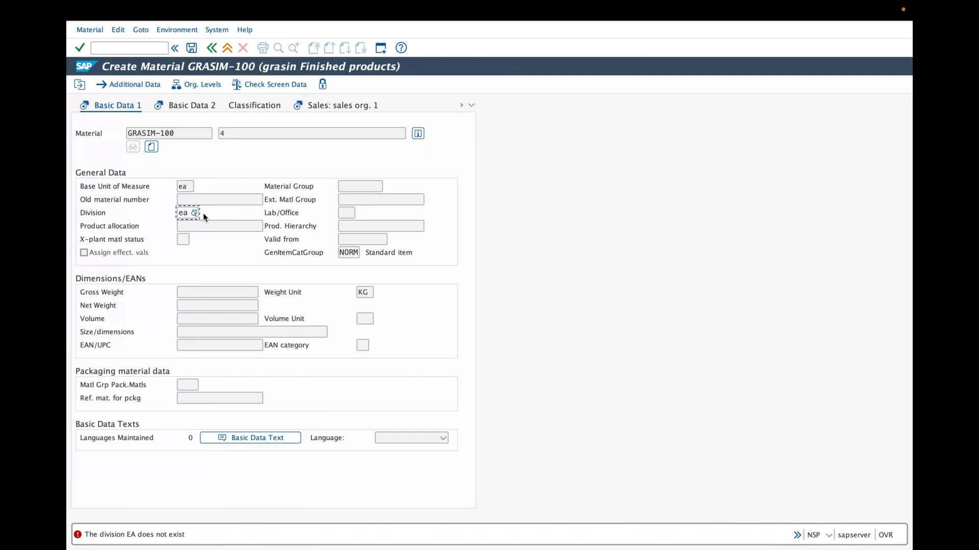
# Replace the invalid division with g and list all matching divisions
pyautogui.press('BackSpace')
pyautogui.write('g')
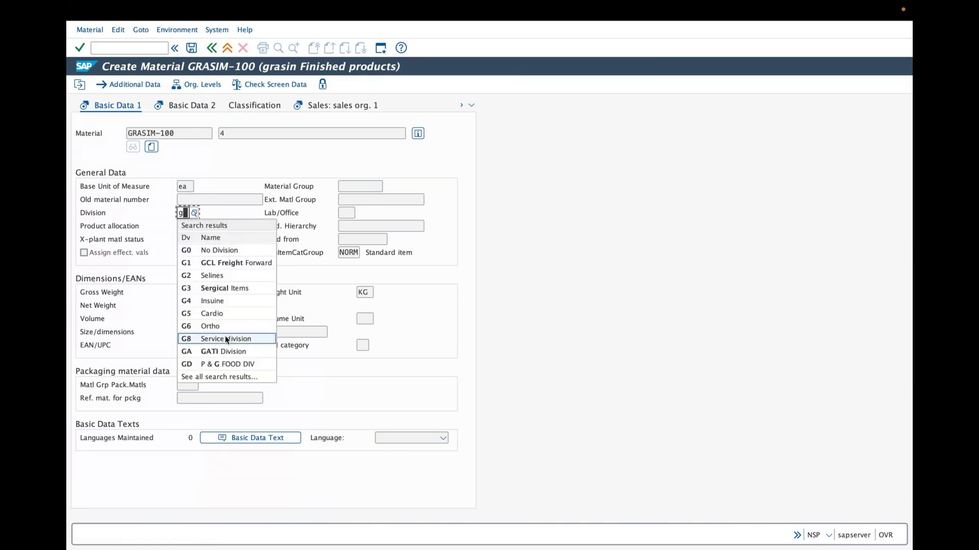
pyautogui.click(228, 377)
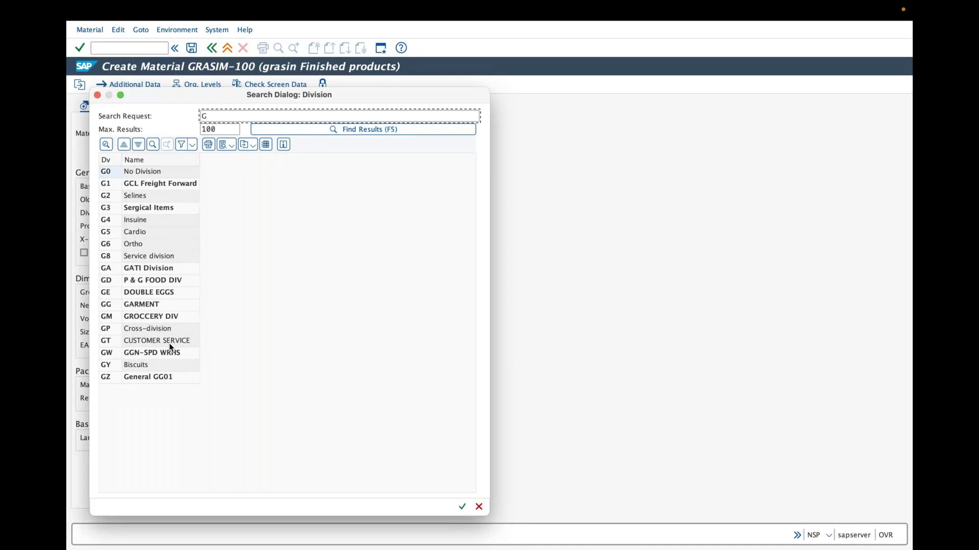
# Close the Division search without choosing one and exit the Create Material screen
pyautogui.write('1g')
pyautogui.click(97, 95)
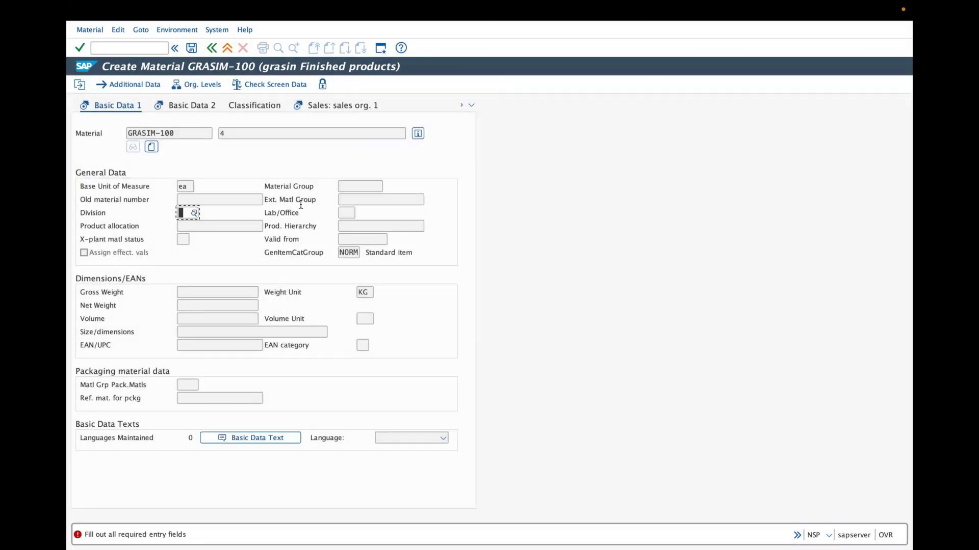
pyautogui.click(228, 48)
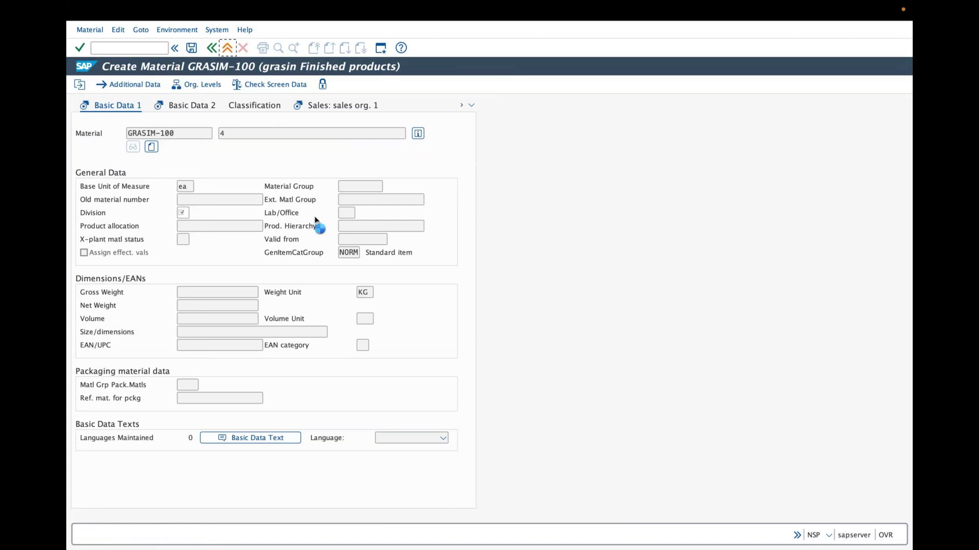
# Discard the unsaved material data and restart transaction MM01
pyautogui.click(293, 195)
pyautogui.write('m')
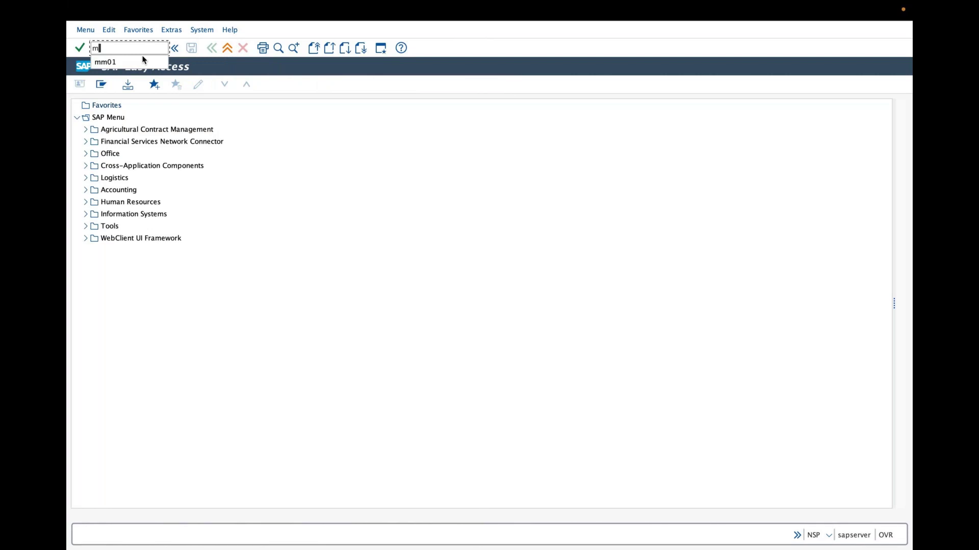
pyautogui.write('01')
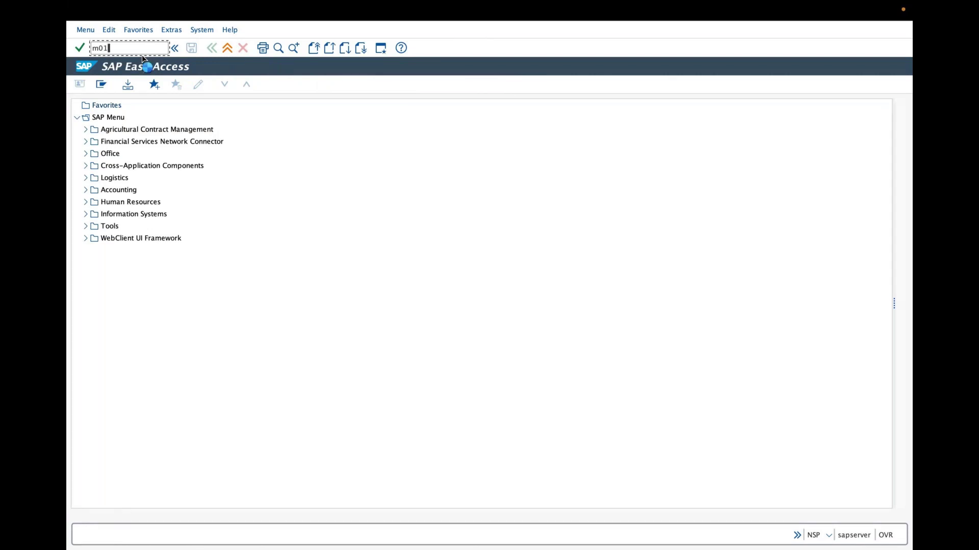
pyautogui.press('Return')
pyautogui.write('mm01')
pyautogui.press('Return')
# Pick grasim-100 from the material history and bring up its organizational levels
pyautogui.click(175, 118)
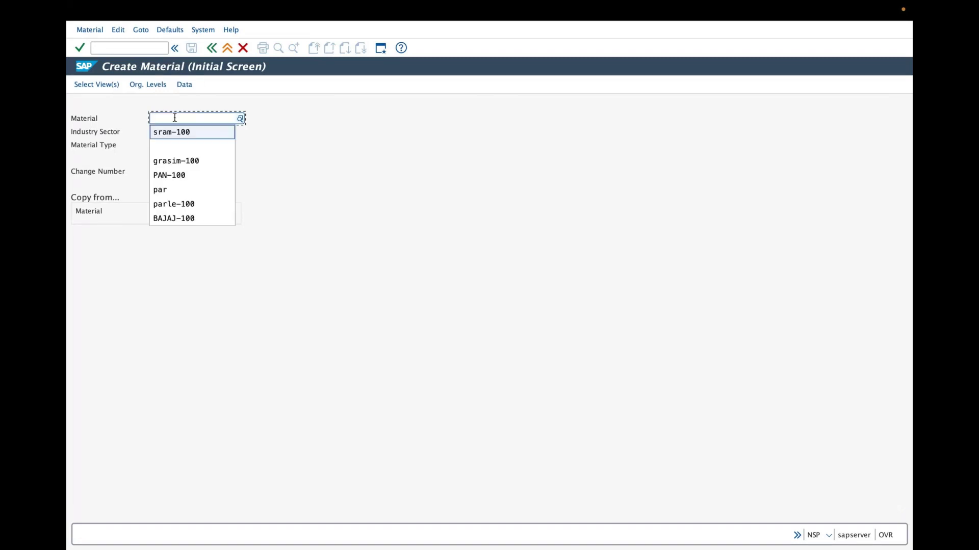
pyautogui.click(171, 131)
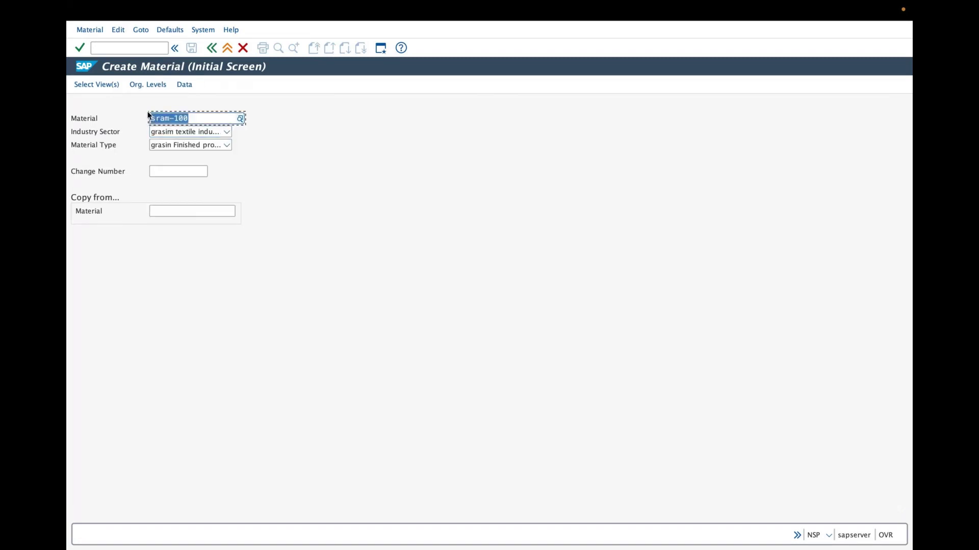
pyautogui.click(173, 118)
pyautogui.click(162, 160)
pyautogui.click(147, 86)
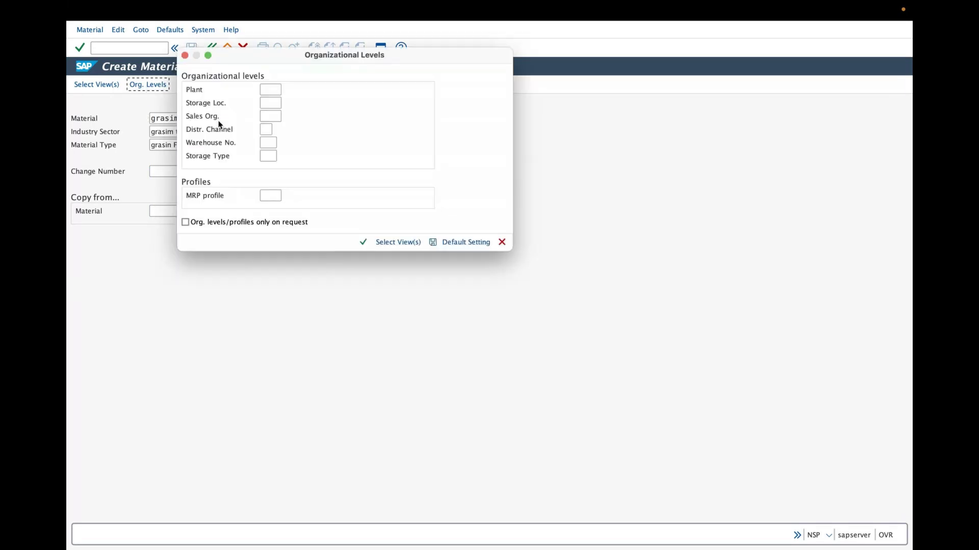
# Choose plant GRAP, storage location GRA1 and sales organization GRAS from the history lists
pyautogui.click(270, 90)
pyautogui.click(274, 117)
pyautogui.press('Tab')
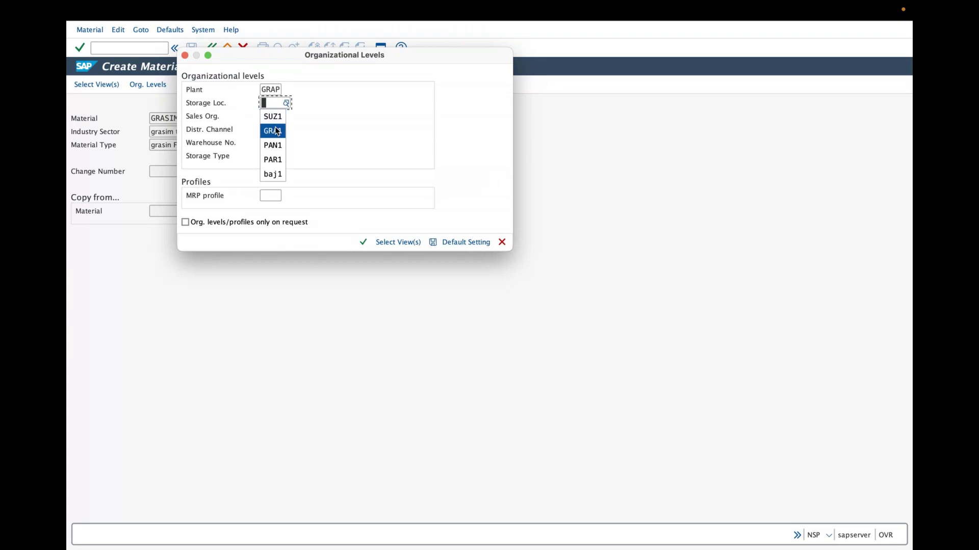
pyautogui.click(274, 129)
pyautogui.press('Tab')
pyautogui.click(274, 143)
# Choose distribution channel GO and warehouse grw, then confirm to reach Basic Data 1
pyautogui.press('Tab')
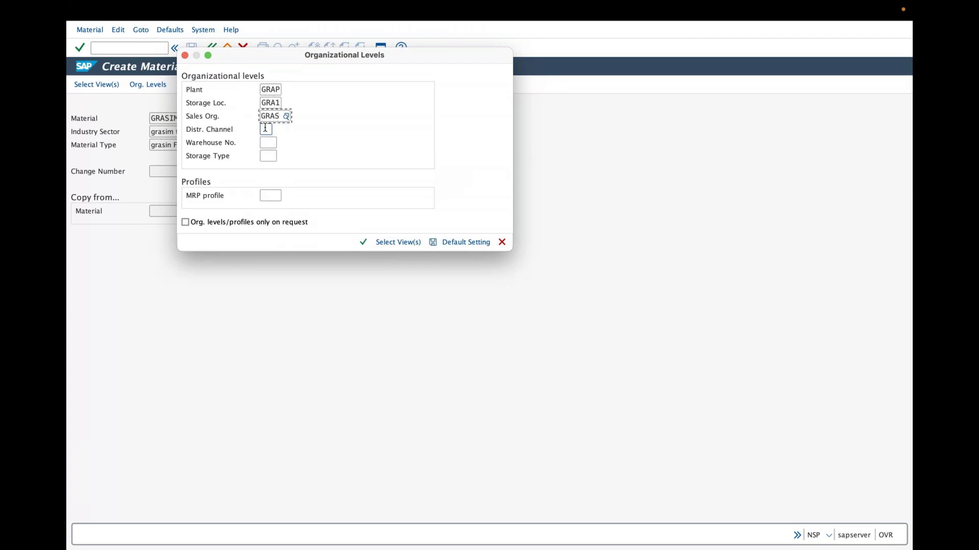
pyautogui.click(269, 157)
pyautogui.press('Tab')
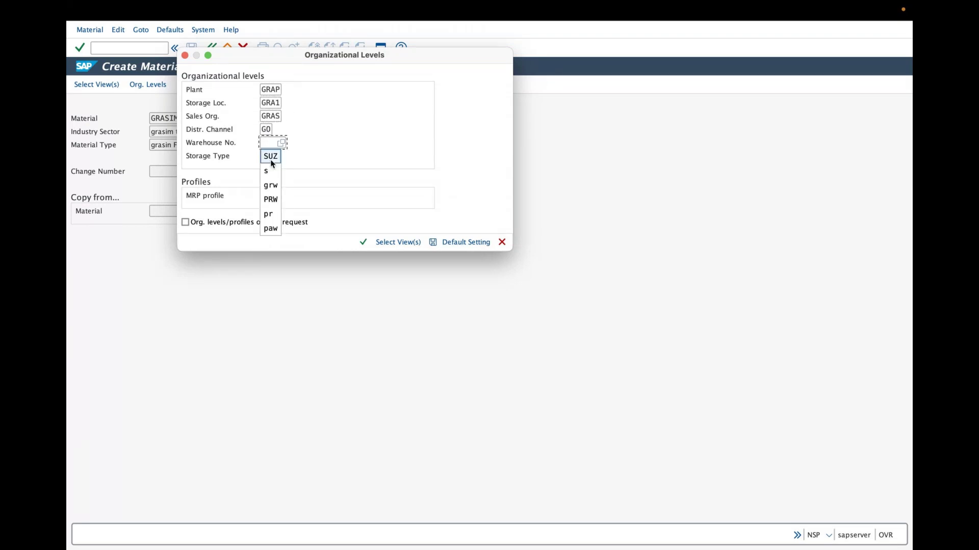
pyautogui.click(273, 182)
pyautogui.click(269, 157)
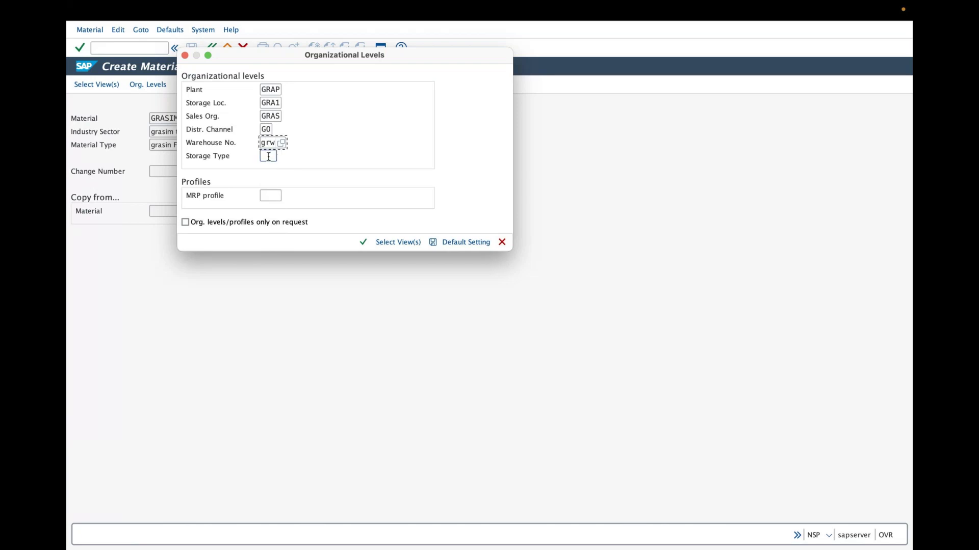
pyautogui.click(363, 242)
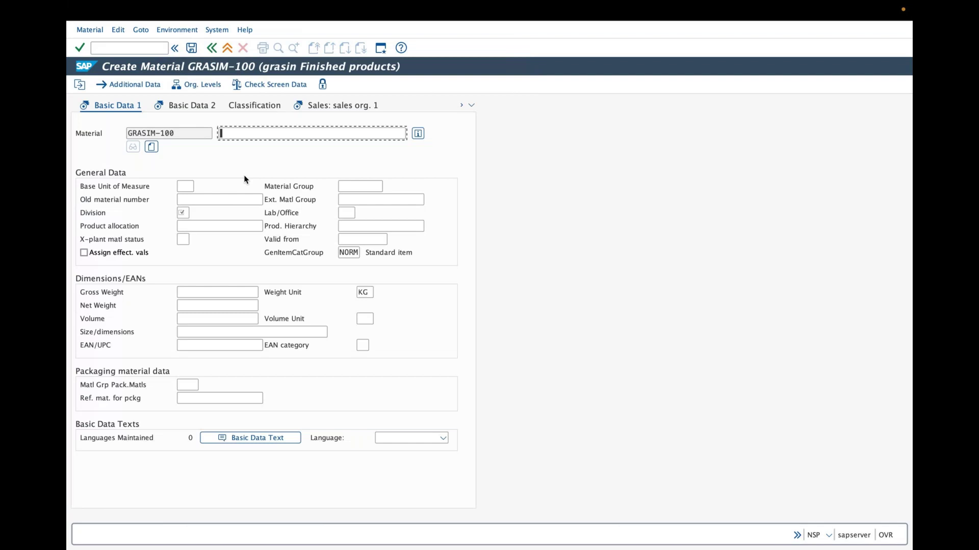
pyautogui.click(471, 106)
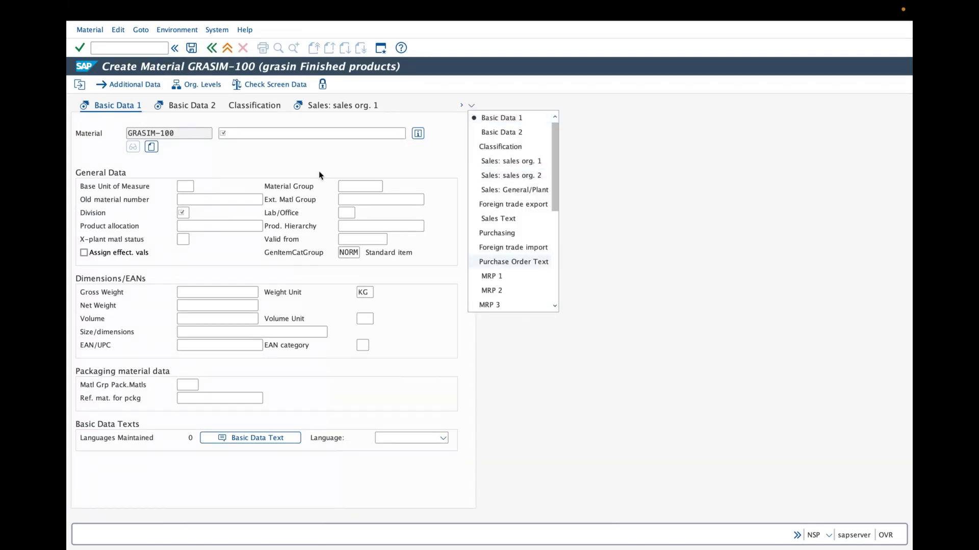
pyautogui.click(657, 149)
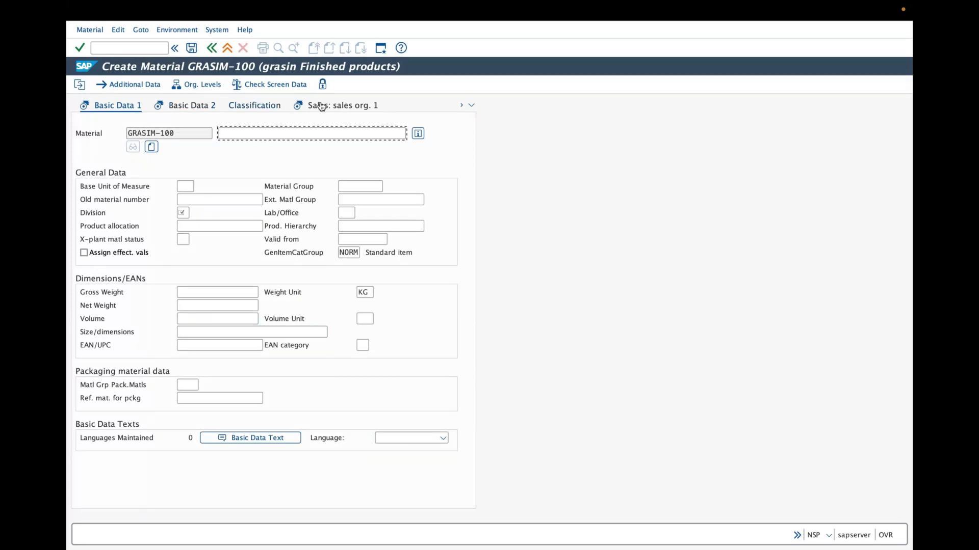
pyautogui.click(471, 105)
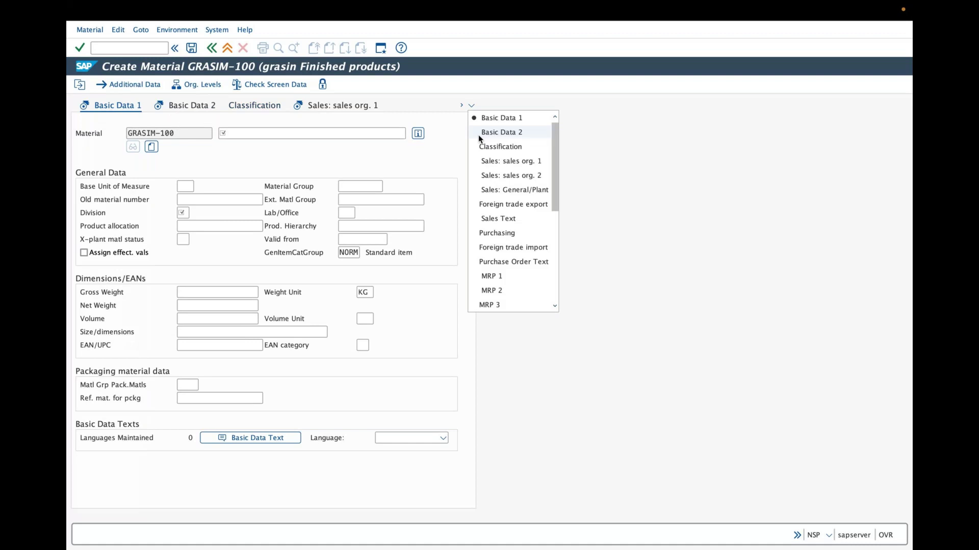
pyautogui.click(652, 190)
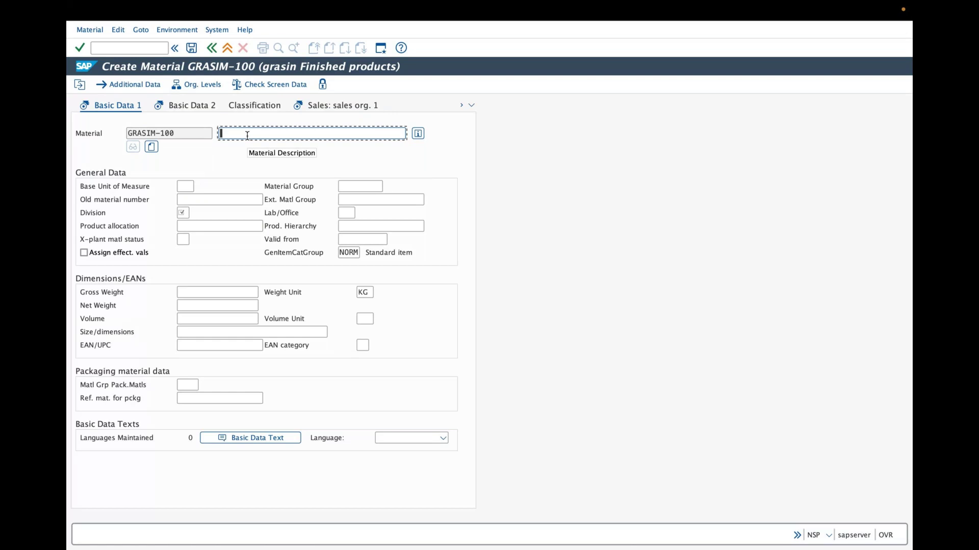
# Enter the description 'grasim gremim ice wash 2024' and open the Base Unit of Measure list
pyautogui.write('gra')
pyautogui.write('sim')
pyautogui.write(' g')
pyautogui.write('remim')
pyautogui.write(' ice ')
pyautogui.write('was')
pyautogui.write('h 202')
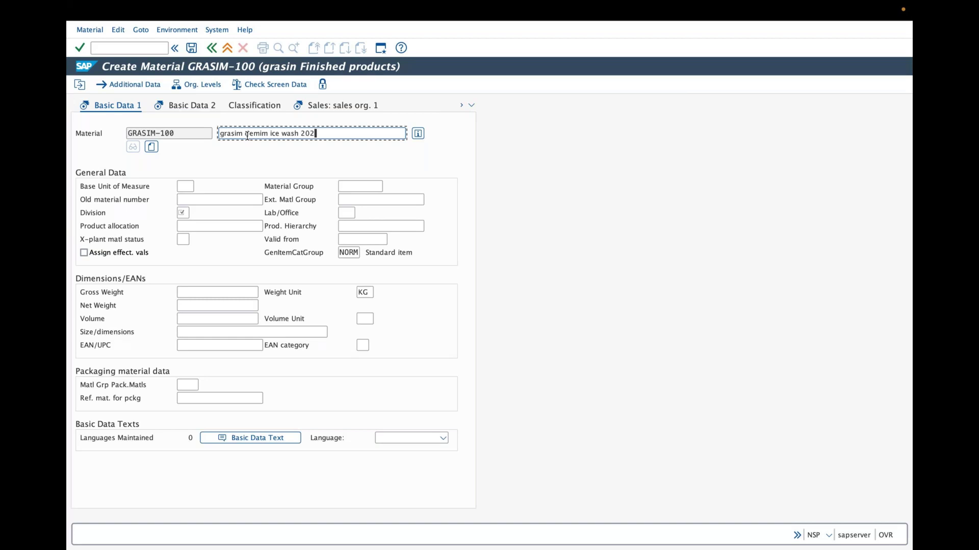
pyautogui.write('4')
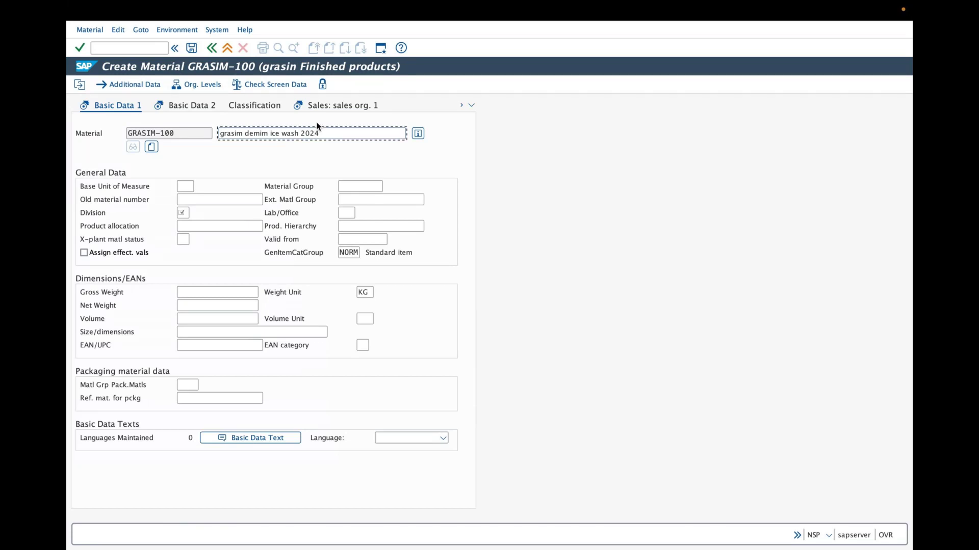
pyautogui.click(185, 186)
pyautogui.click(197, 186)
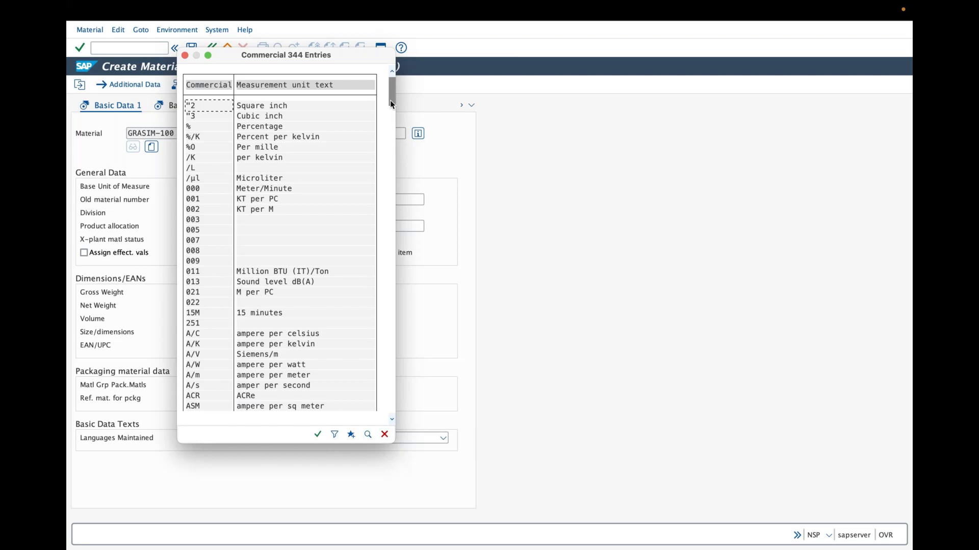
# Pick EA (Each) from the unit list as the base unit of measure
pyautogui.moveTo(391, 103); pyautogui.dragTo(376, 151)
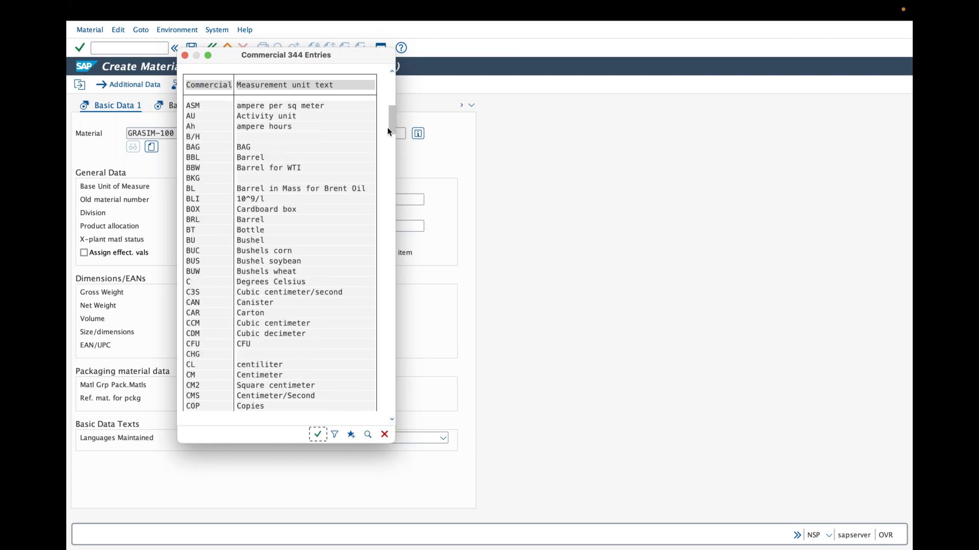
pyautogui.moveTo(390, 126); pyautogui.dragTo(380, 167)
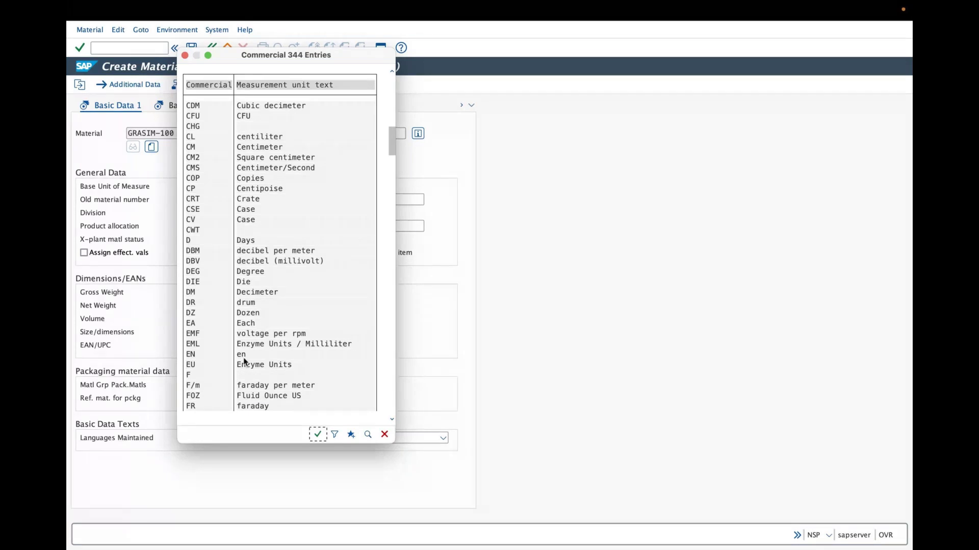
pyautogui.click(239, 321)
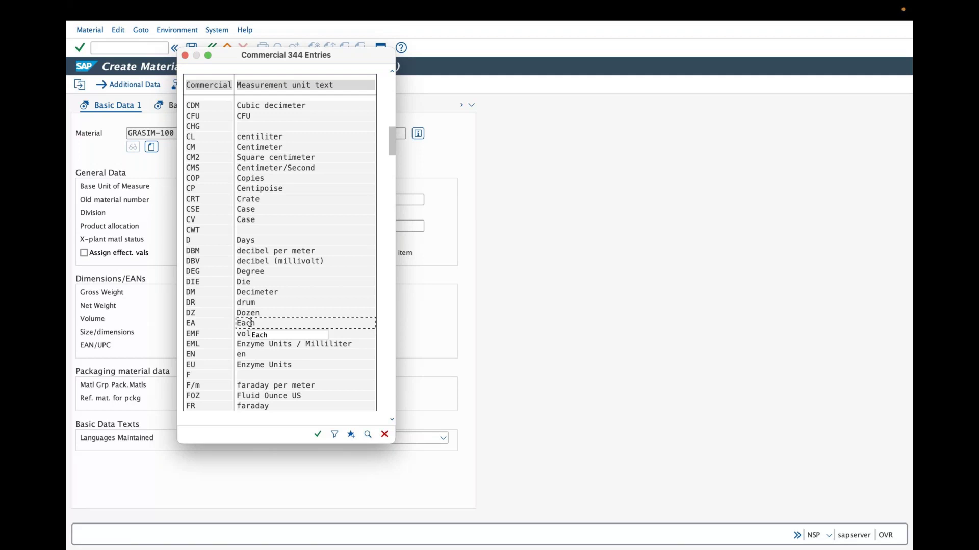
pyautogui.click(250, 324)
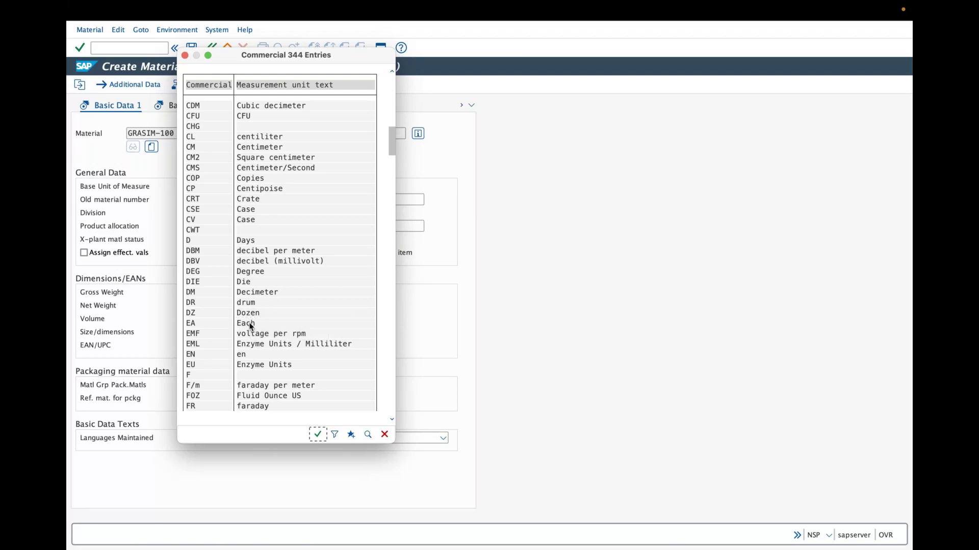
pyautogui.doubleClick(250, 324)
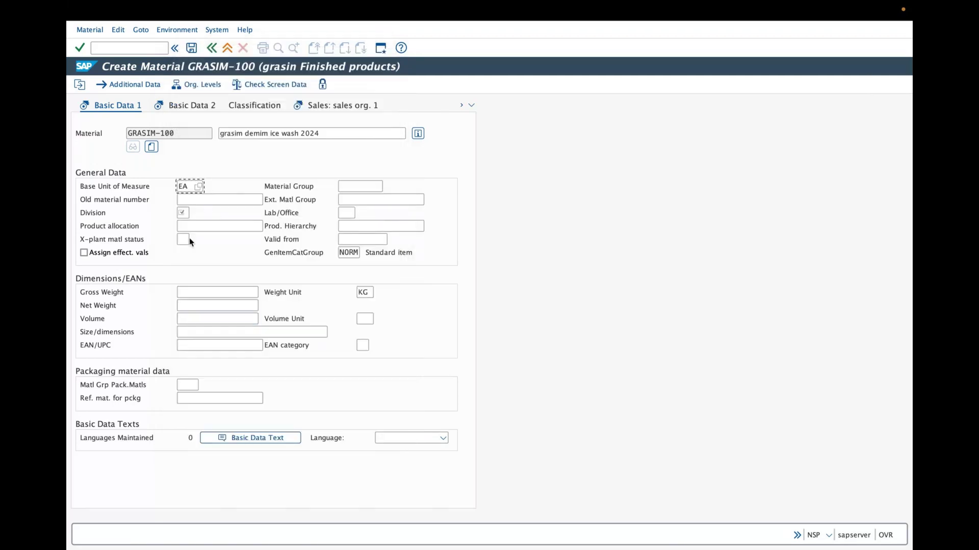
pyautogui.click(195, 214)
# Browse the division list and choose 2G (grasim denim) as the division
pyautogui.click(194, 213)
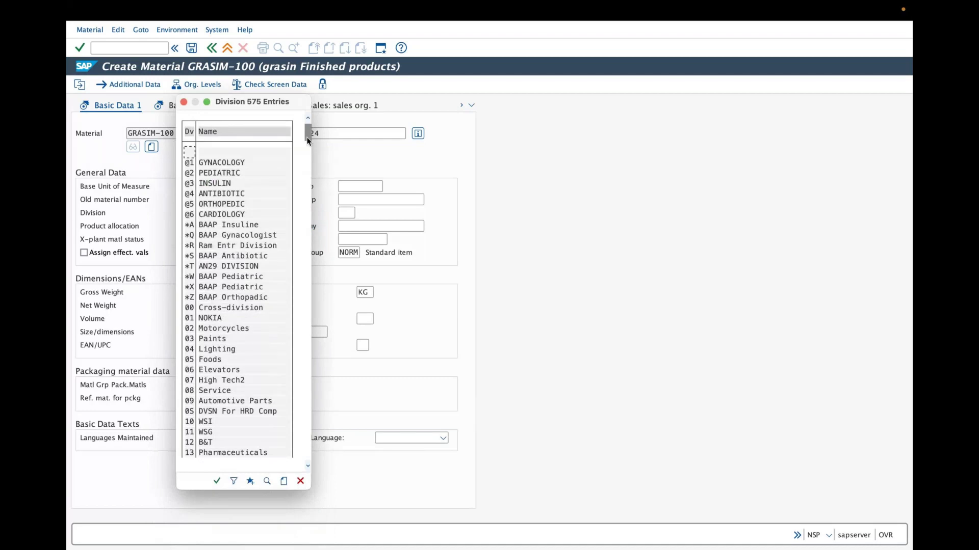
pyautogui.moveTo(308, 141); pyautogui.dragTo(307, 235)
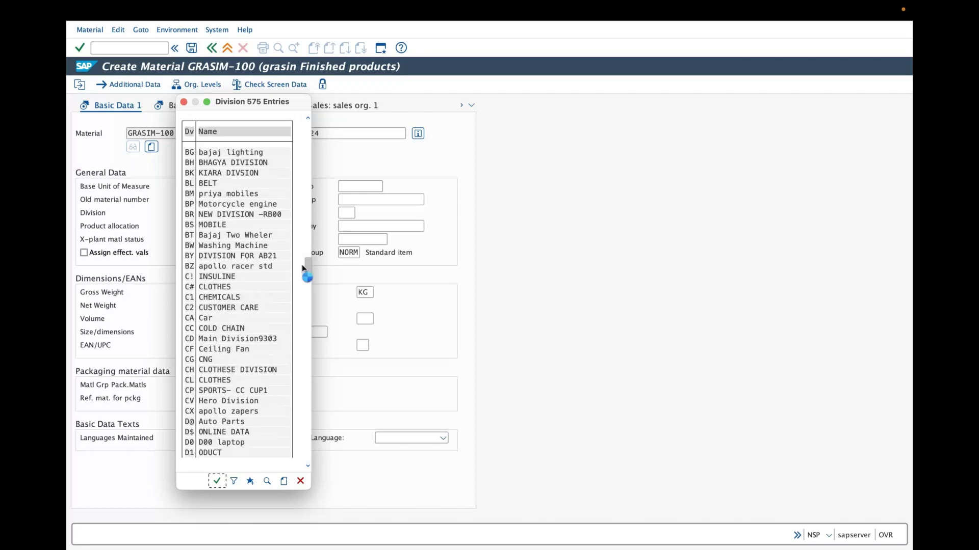
pyautogui.click(307, 466)
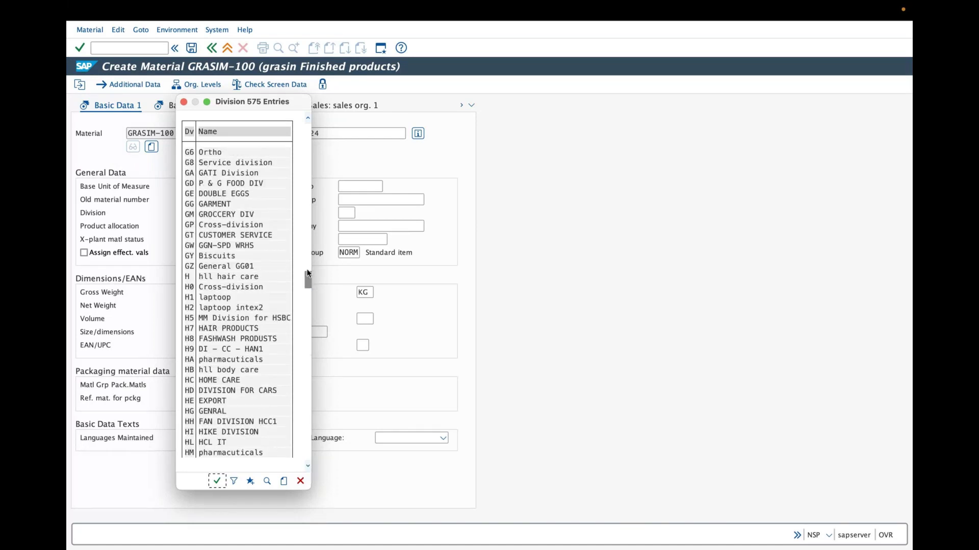
pyautogui.moveTo(307, 274); pyautogui.dragTo(307, 277)
pyautogui.moveTo(307, 274); pyautogui.dragTo(304, 151)
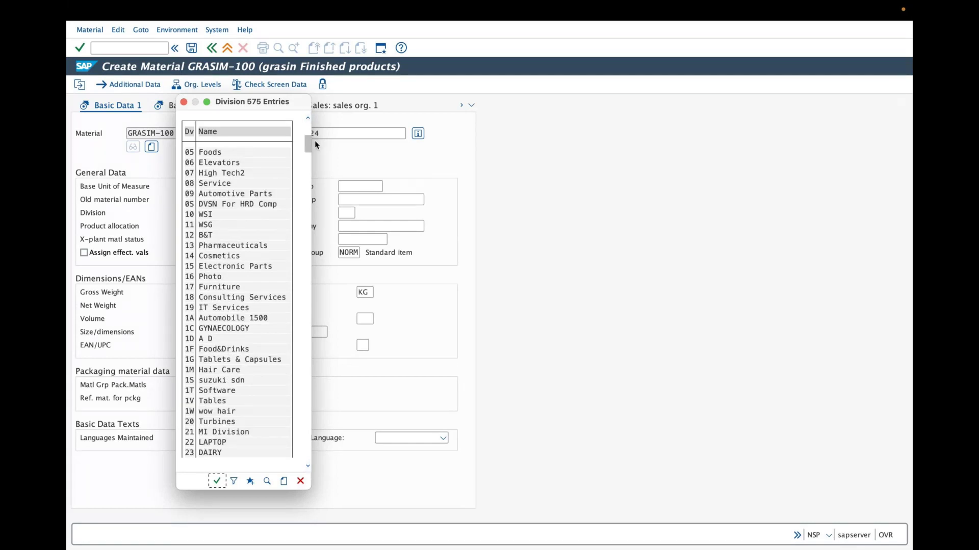
pyautogui.moveTo(307, 145); pyautogui.dragTo(309, 167)
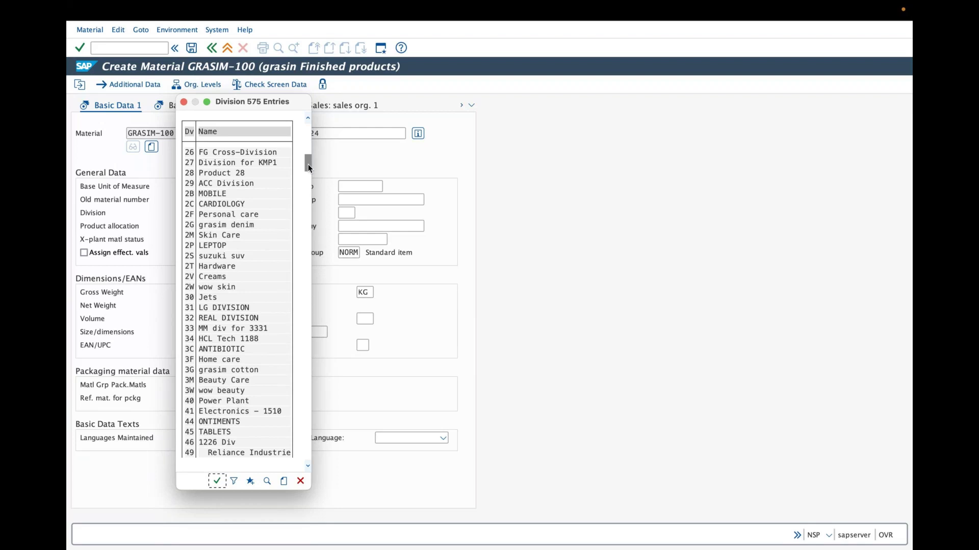
pyautogui.click(242, 373)
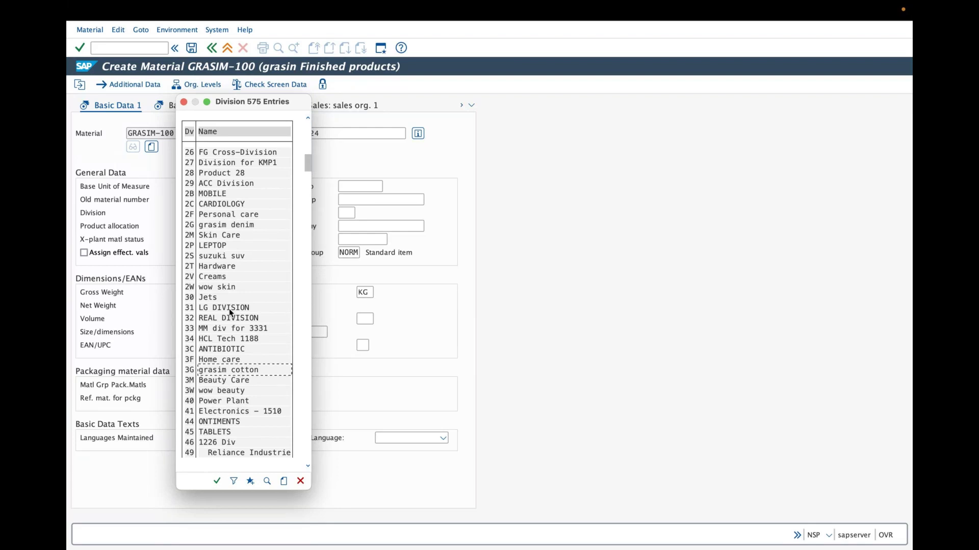
pyautogui.click(210, 228)
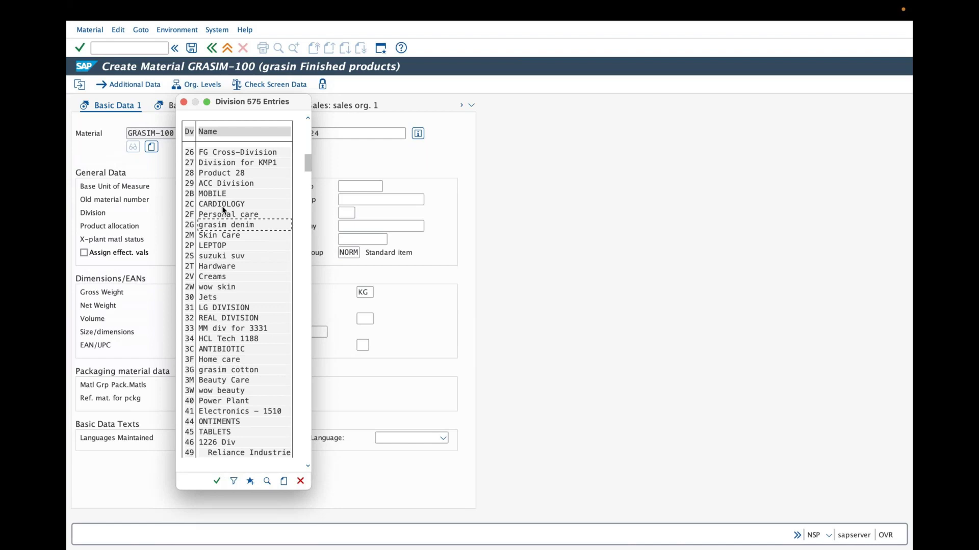
pyautogui.click(308, 120)
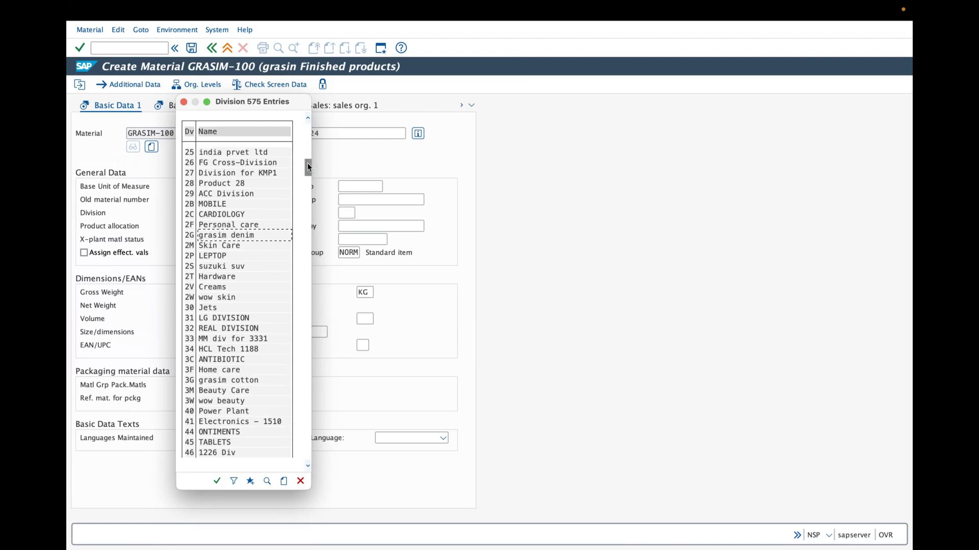
pyautogui.scroll(-3, 307, 163)
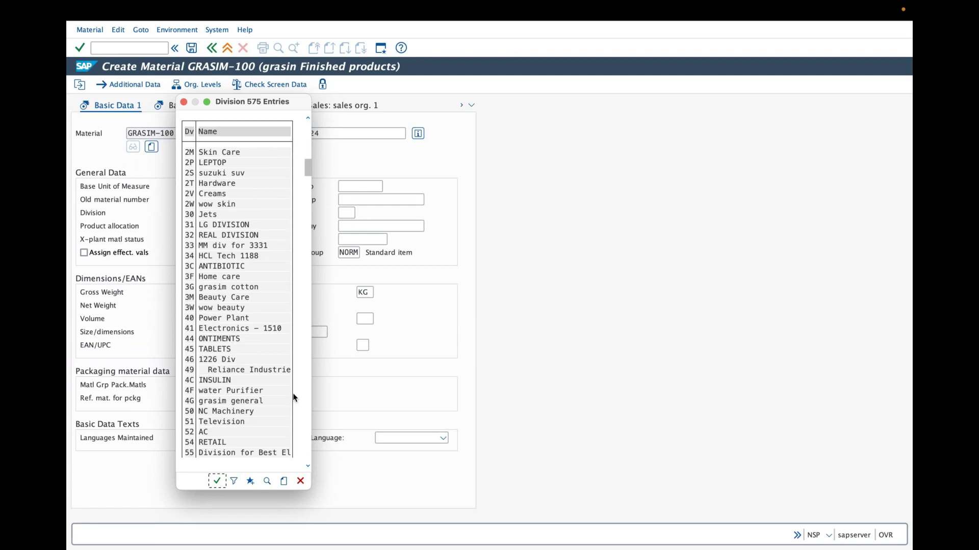
pyautogui.click(210, 401)
pyautogui.click(306, 117)
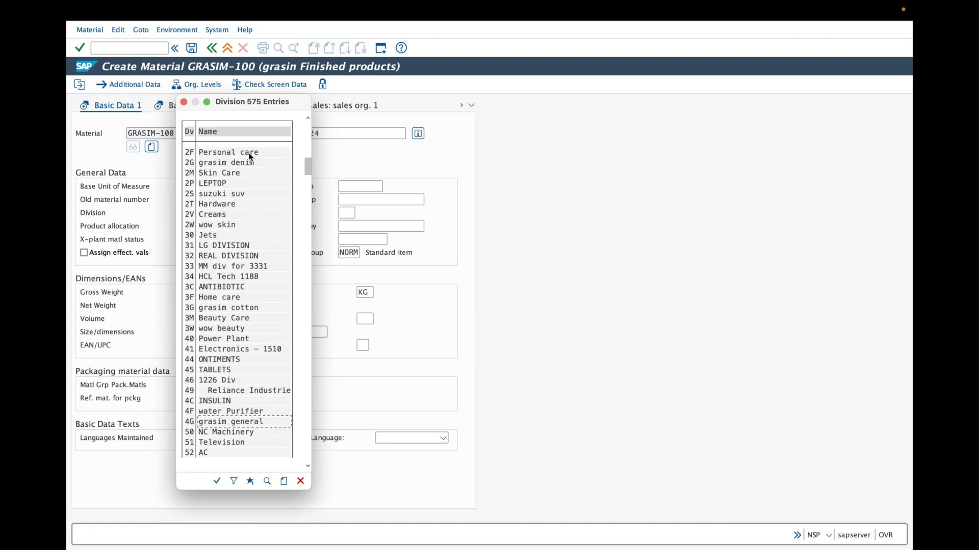
pyautogui.doubleClick(221, 162)
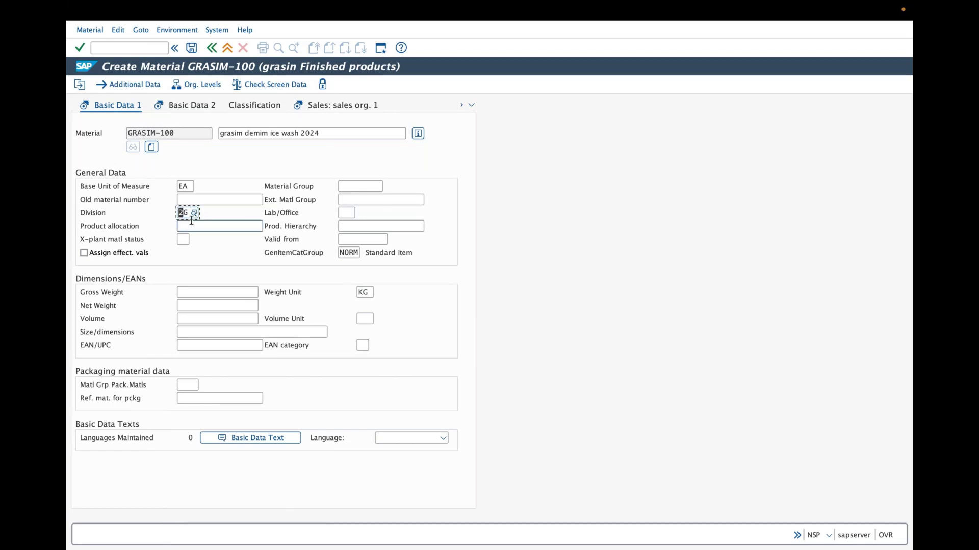
pyautogui.click(345, 185)
# Scroll the material group list and choose GRA-D-MEN (grasim denim men)
pyautogui.click(386, 187)
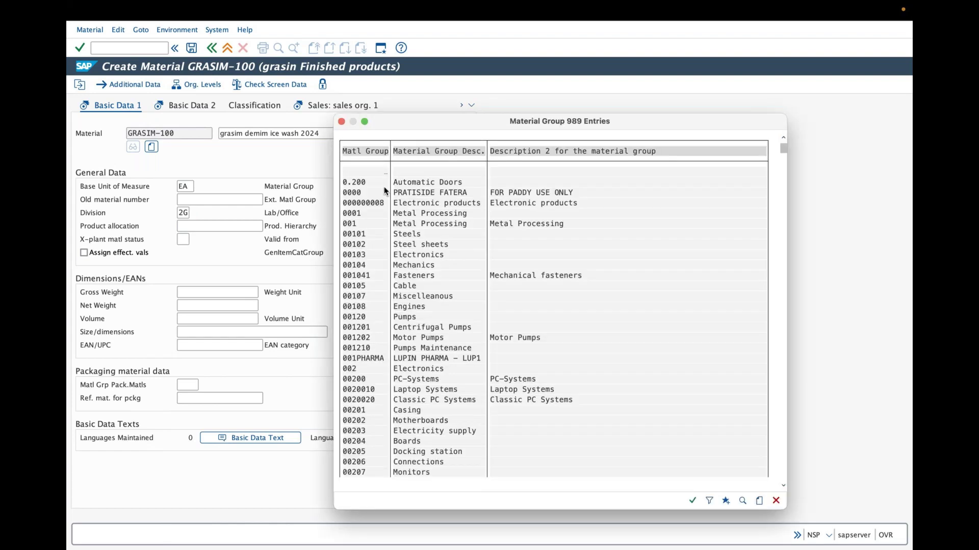
pyautogui.moveTo(785, 150); pyautogui.dragTo(786, 229)
pyautogui.click(783, 216)
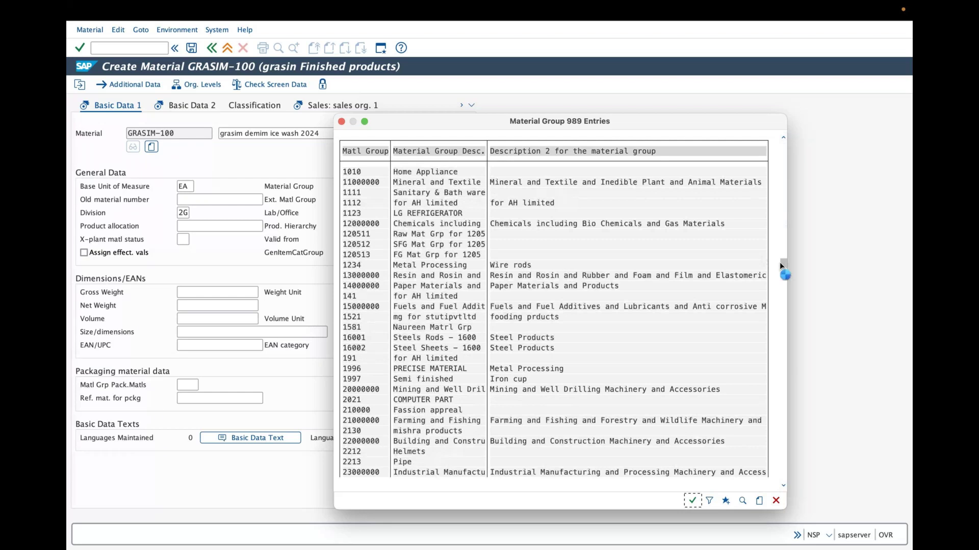
pyautogui.moveTo(779, 261); pyautogui.dragTo(782, 313)
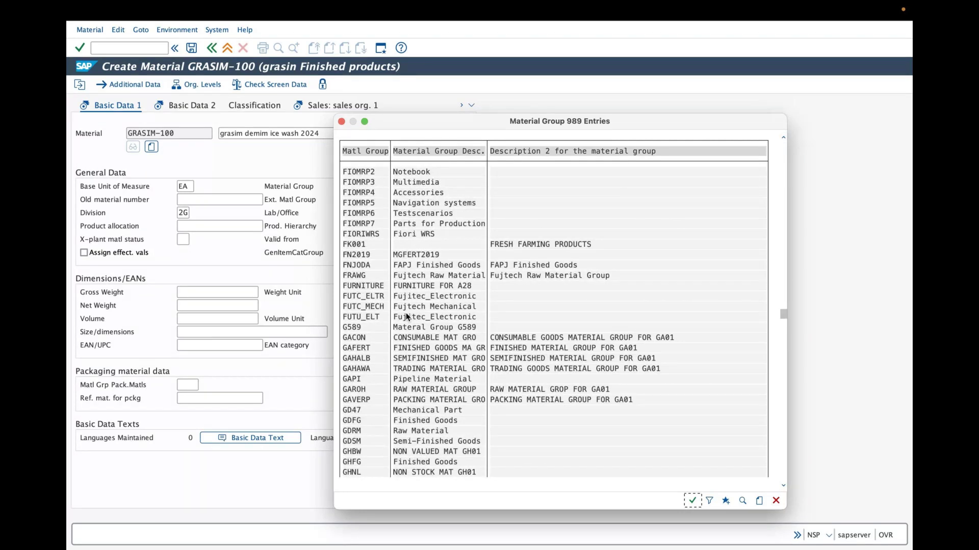
pyautogui.click(783, 487)
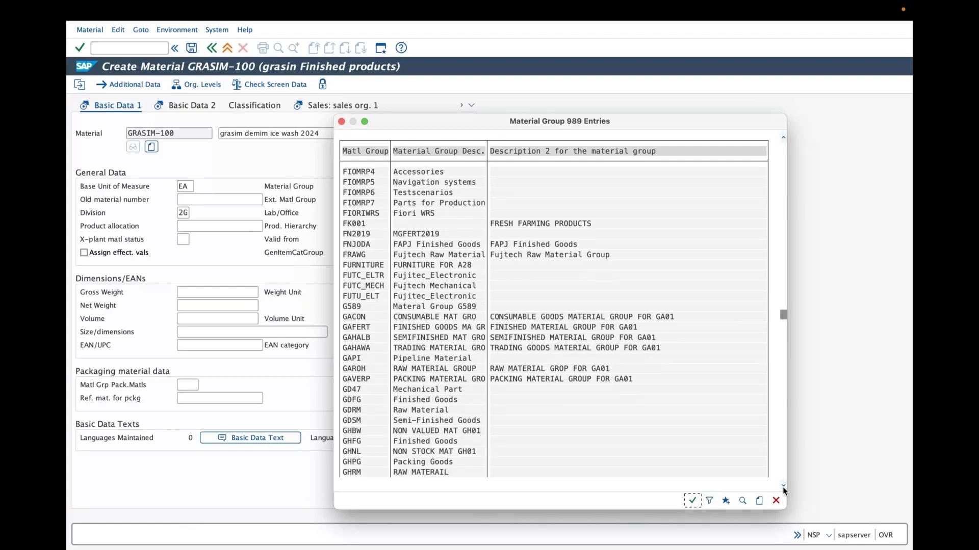
pyautogui.click(782, 487)
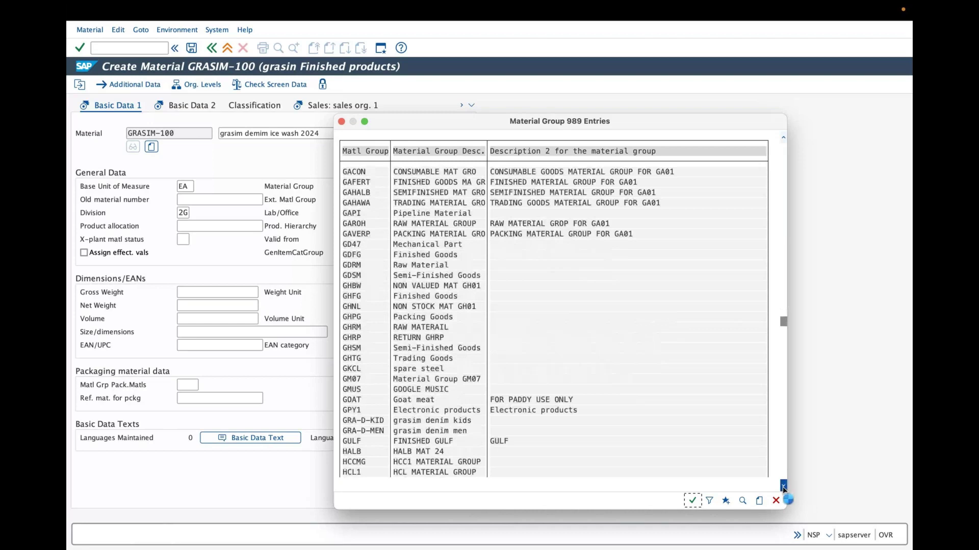
pyautogui.click(783, 487)
pyautogui.click(432, 391)
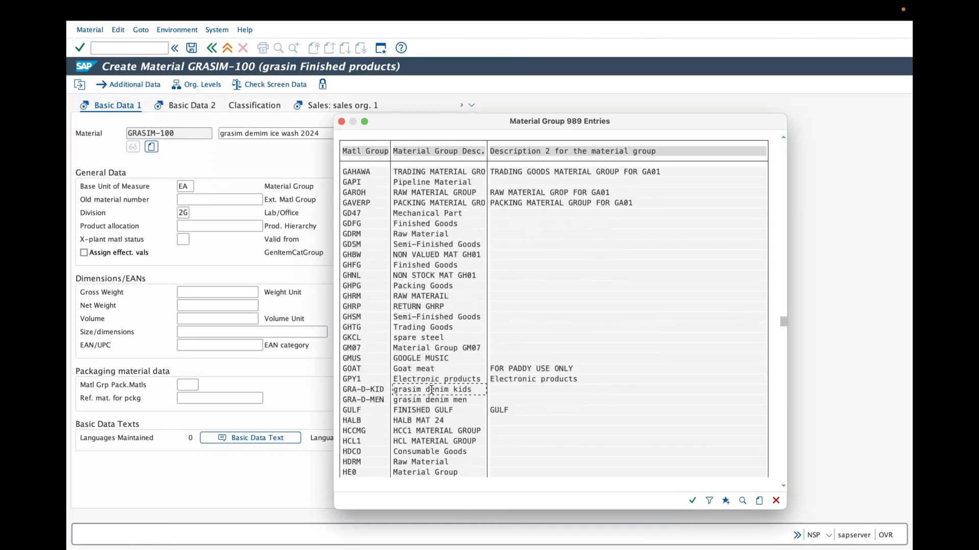
pyautogui.click(432, 400)
pyautogui.moveTo(436, 127); pyautogui.dragTo(554, 92)
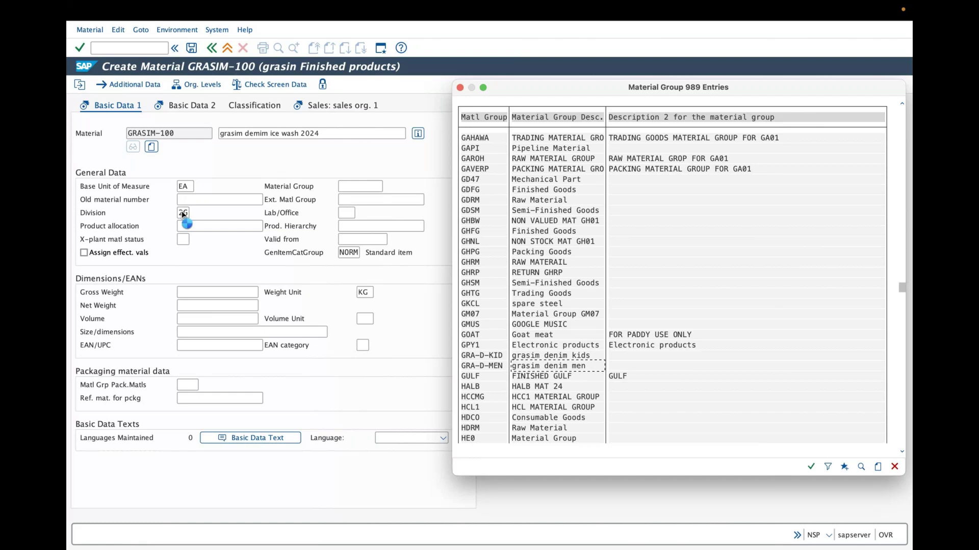
pyautogui.doubleClick(565, 367)
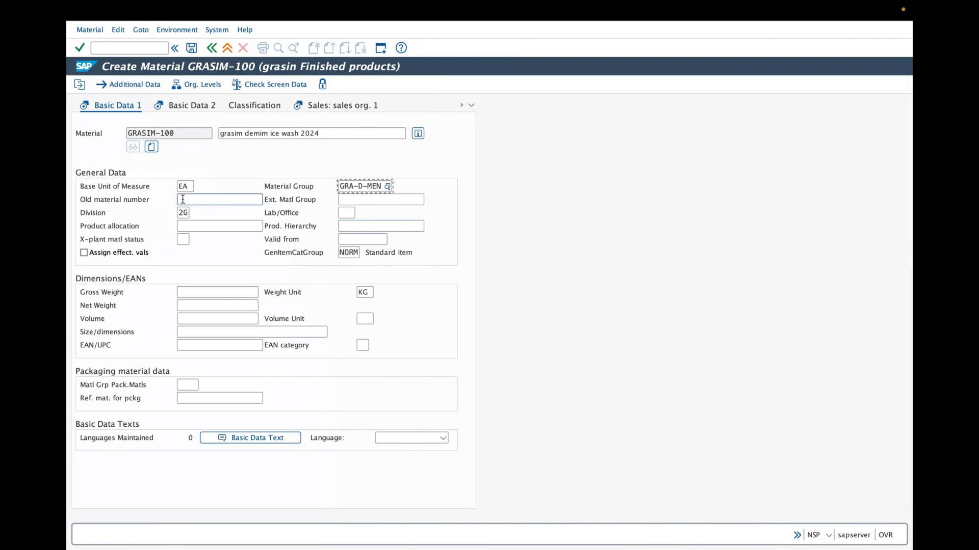
pyautogui.click(343, 186)
# Replace the rejected 1.5 with gross weight 1500, then open the weight unit list
pyautogui.click(225, 292)
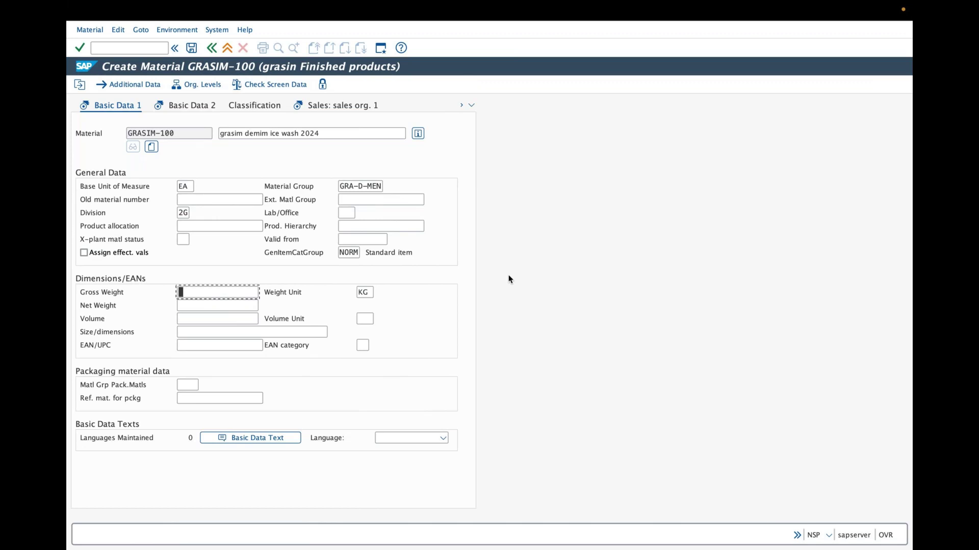
pyautogui.write('1.5')
pyautogui.press('Return')
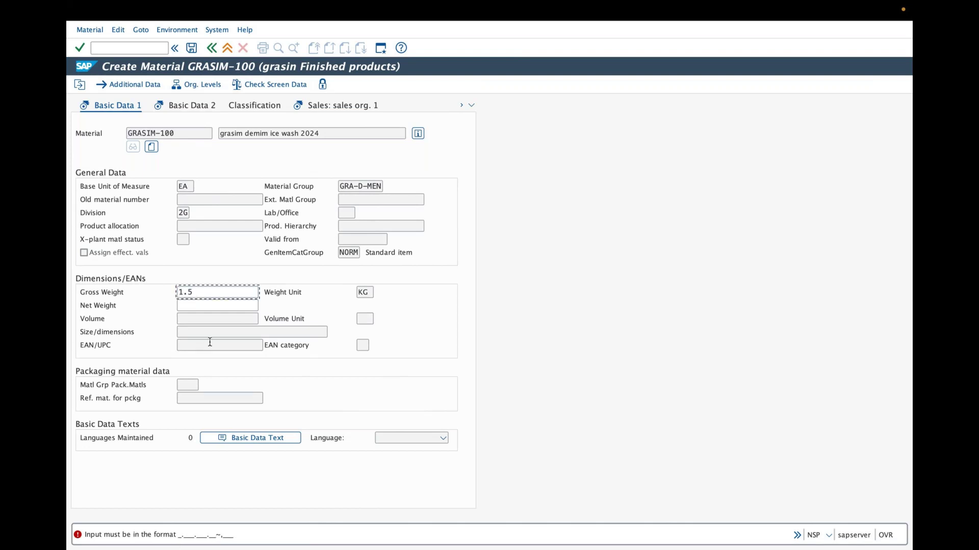
pyautogui.click(208, 289)
pyautogui.press('BackSpace')
pyautogui.press('BackSpace')
pyautogui.press('BackSpace')
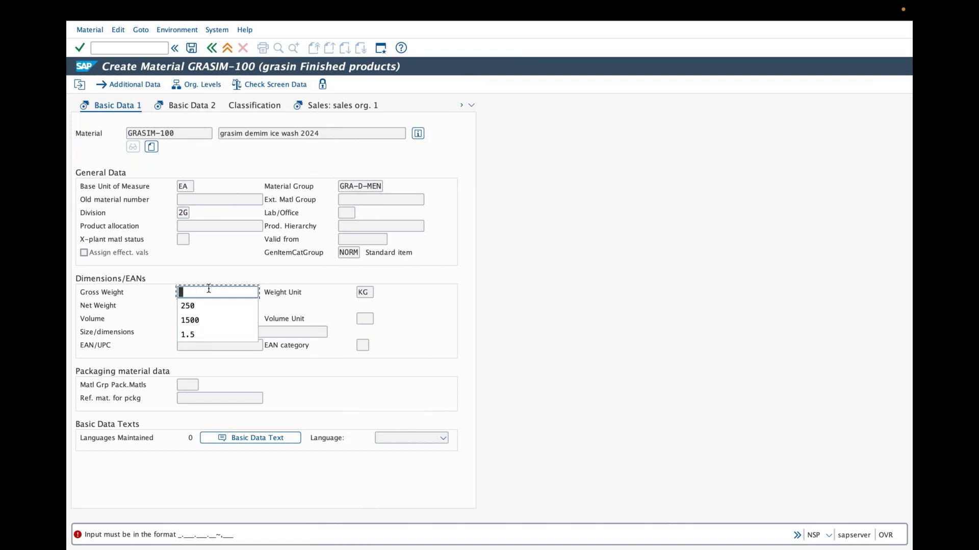
pyautogui.press('Down')
pyautogui.write('15')
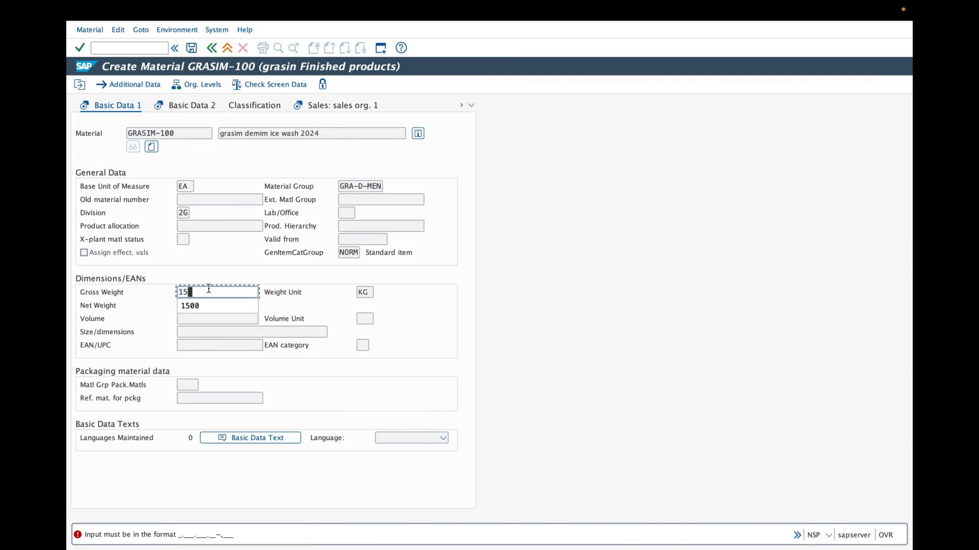
pyautogui.write('00')
pyautogui.press('Return')
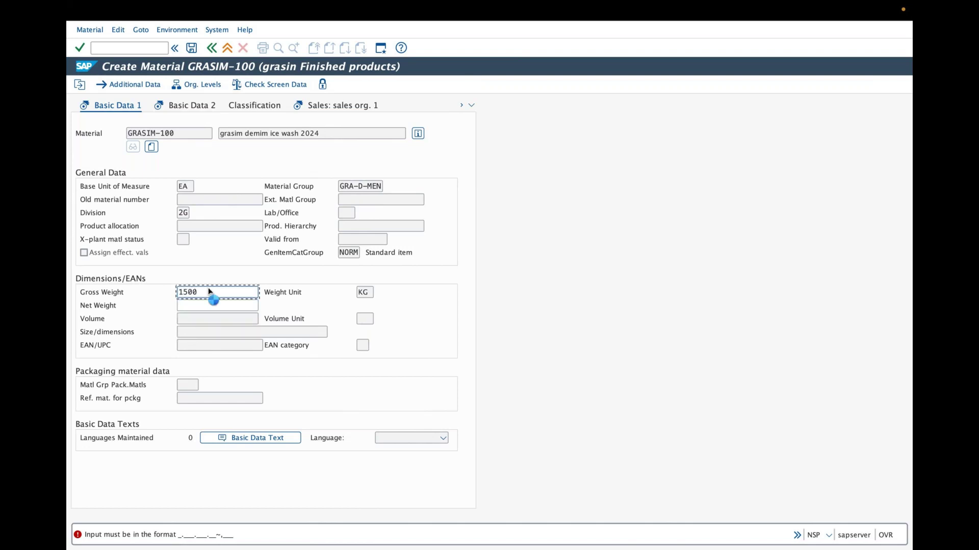
pyautogui.click(118, 107)
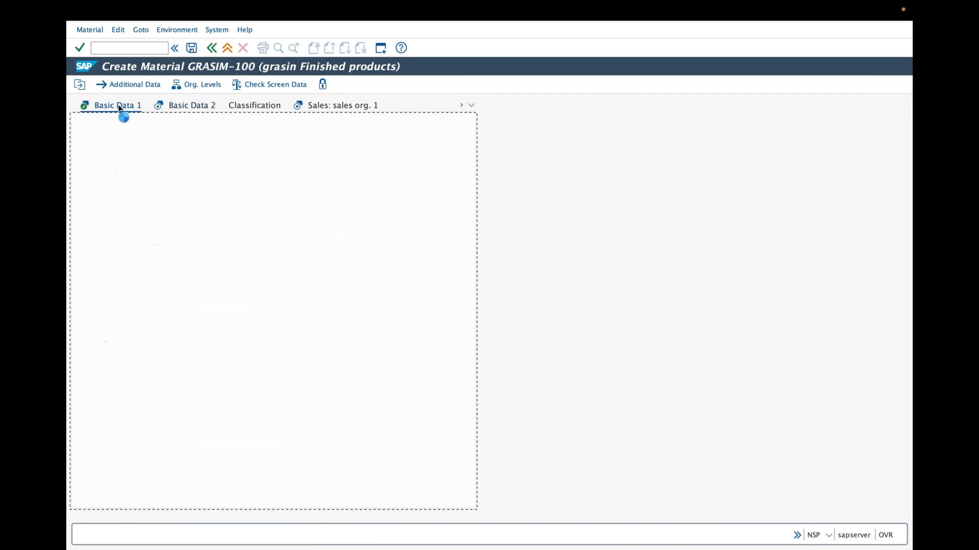
pyautogui.click(380, 293)
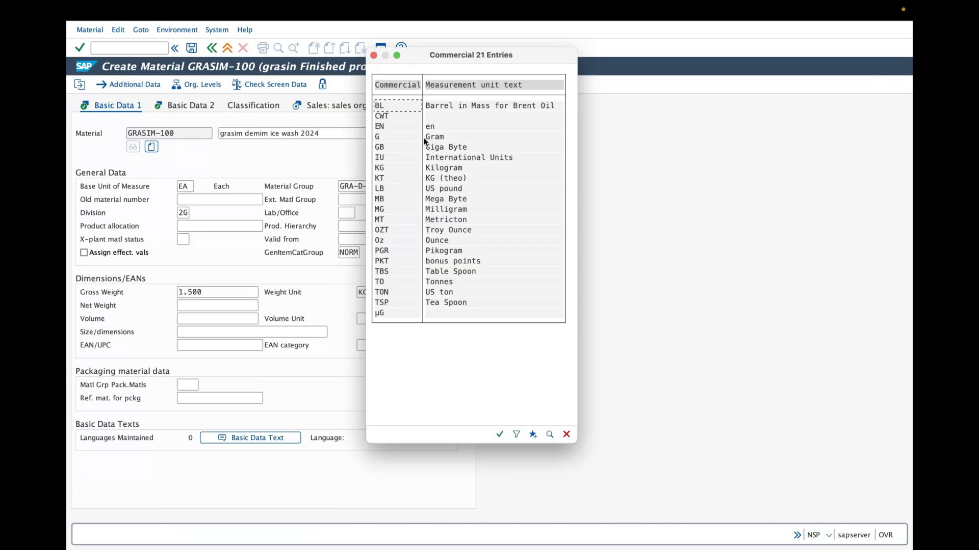
# Pick G (Gram) from the list as the weight unit
pyautogui.doubleClick(433, 138)
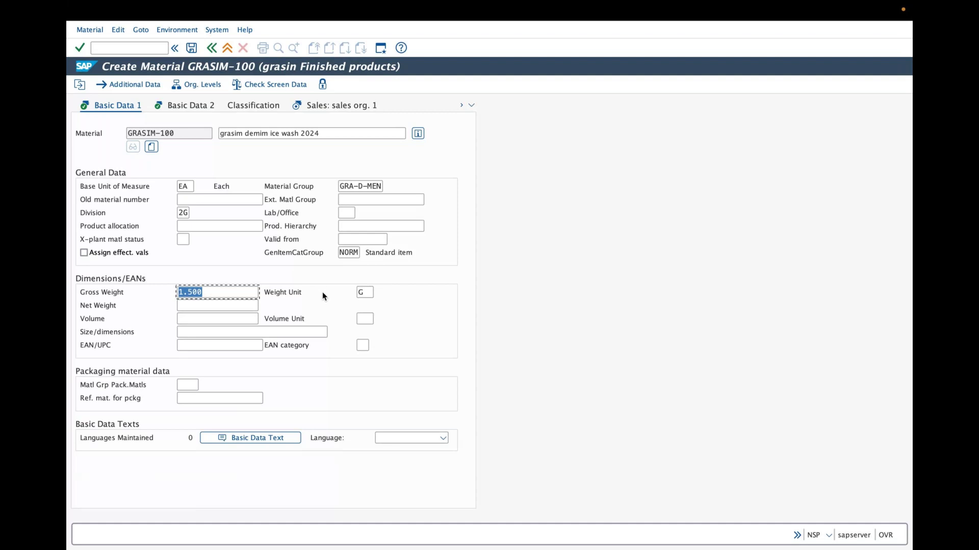
pyautogui.click(242, 304)
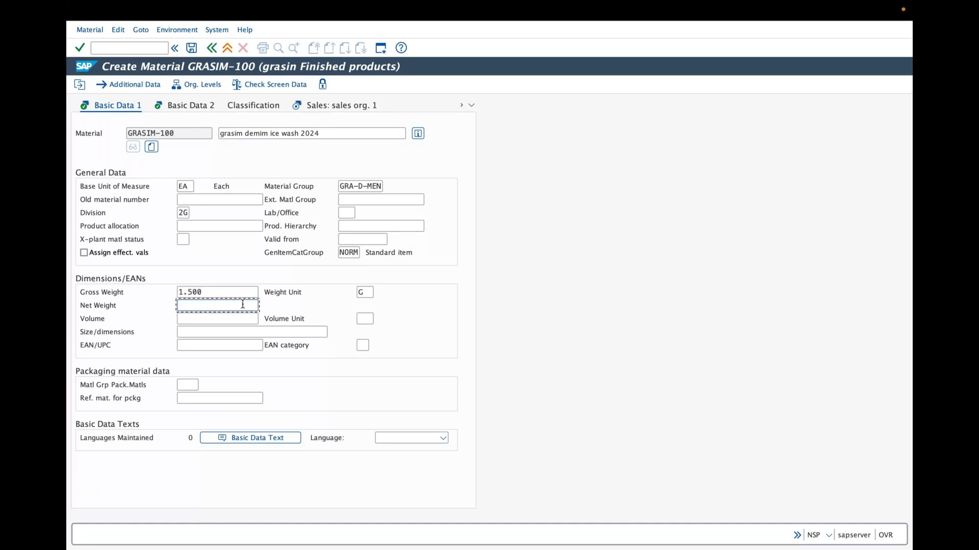
# Enter net weight 1500, keep G as the weight unit, and go to Basic Data 2
pyautogui.write('1500')
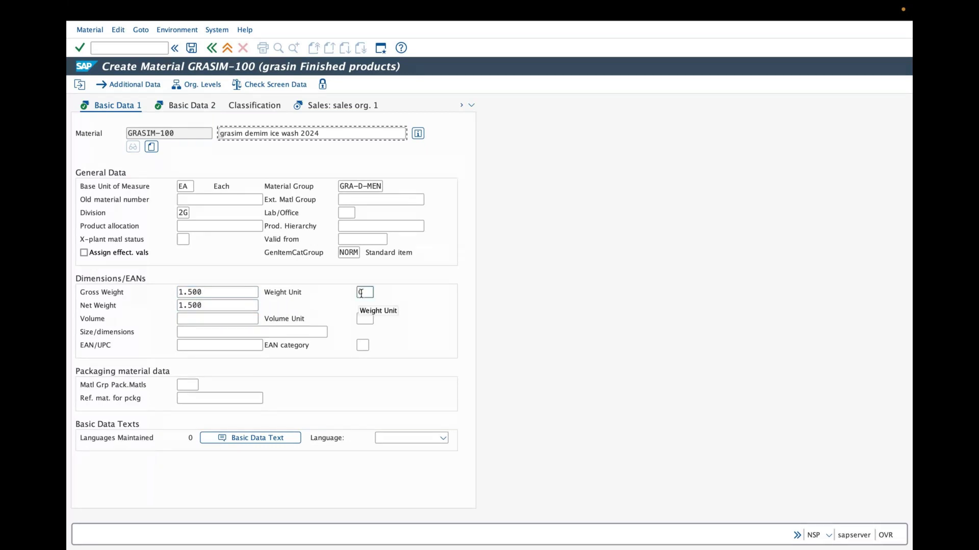
pyautogui.press('Return')
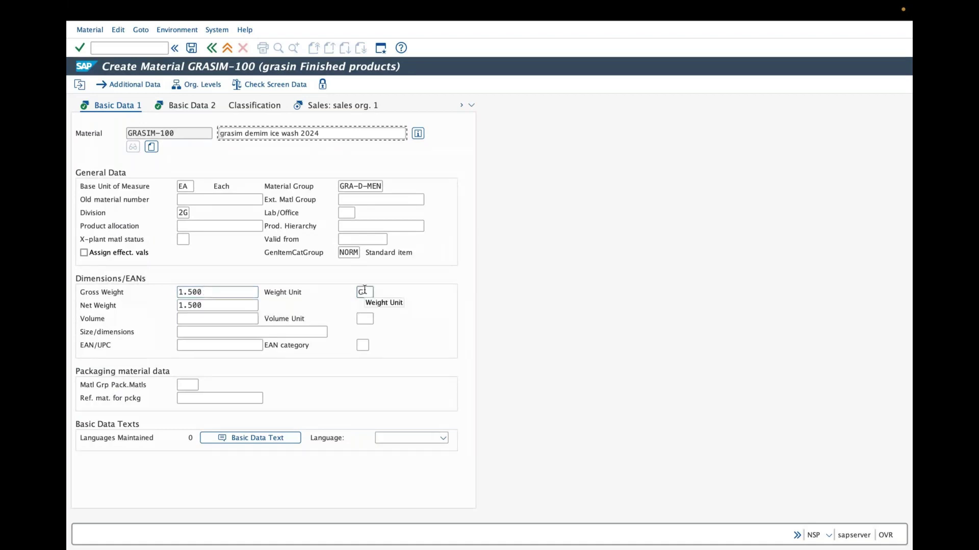
pyautogui.click(378, 294)
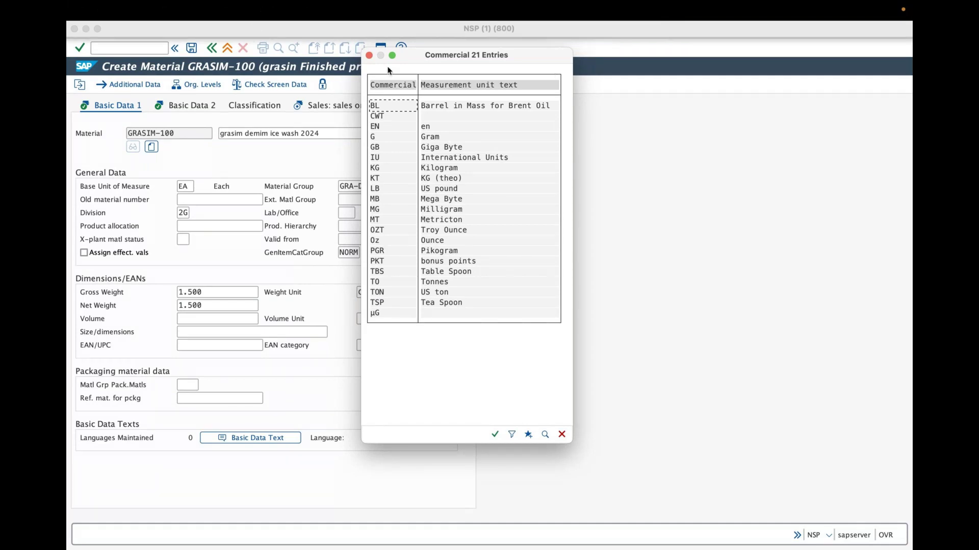
pyautogui.moveTo(388, 70); pyautogui.dragTo(373, 176)
pyautogui.click(272, 105)
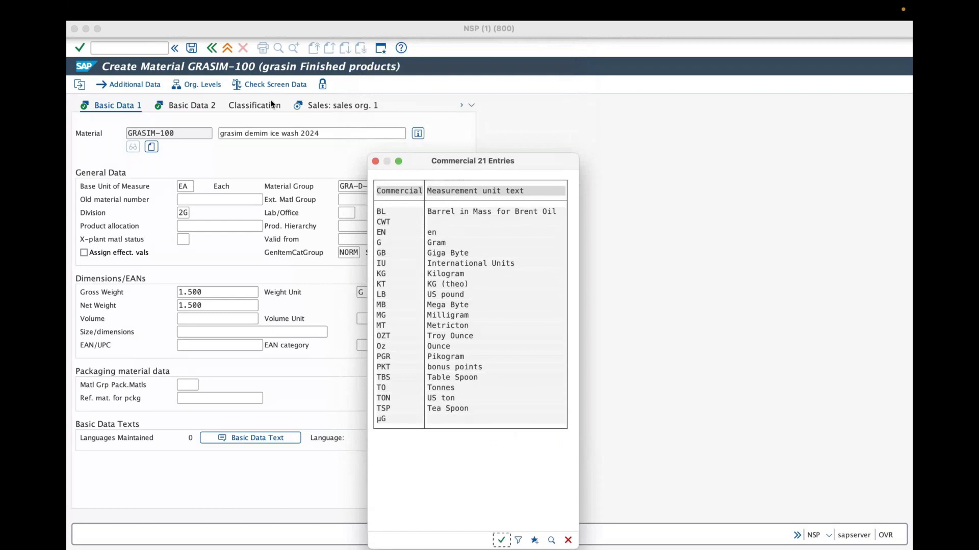
pyautogui.press('Return')
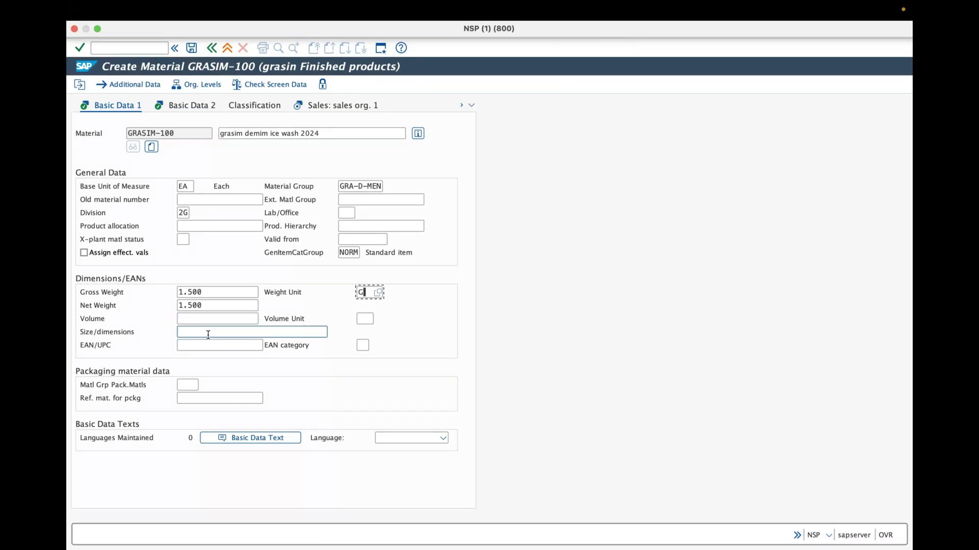
pyautogui.click(178, 106)
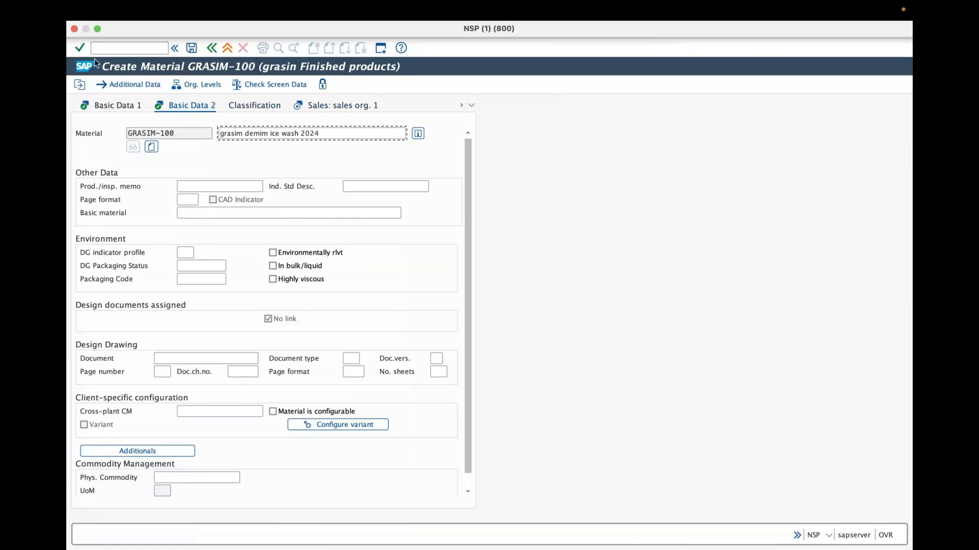
# Advance to the Sales: sales org. 1 view and open the Sales Unit value list
pyautogui.click(82, 50)
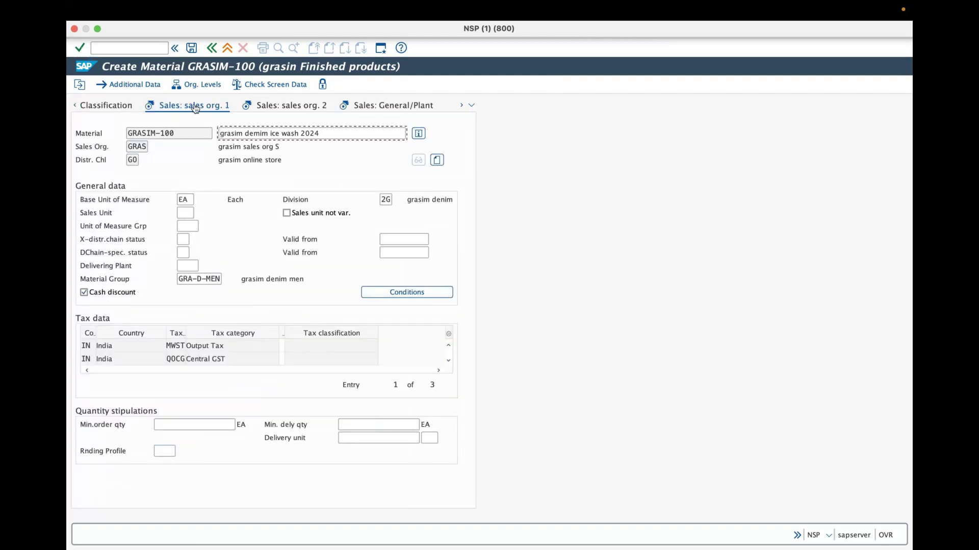
pyautogui.click(180, 212)
# Scroll to PC and set it as the sales unit, then open the delivering-plant list
pyautogui.click(198, 213)
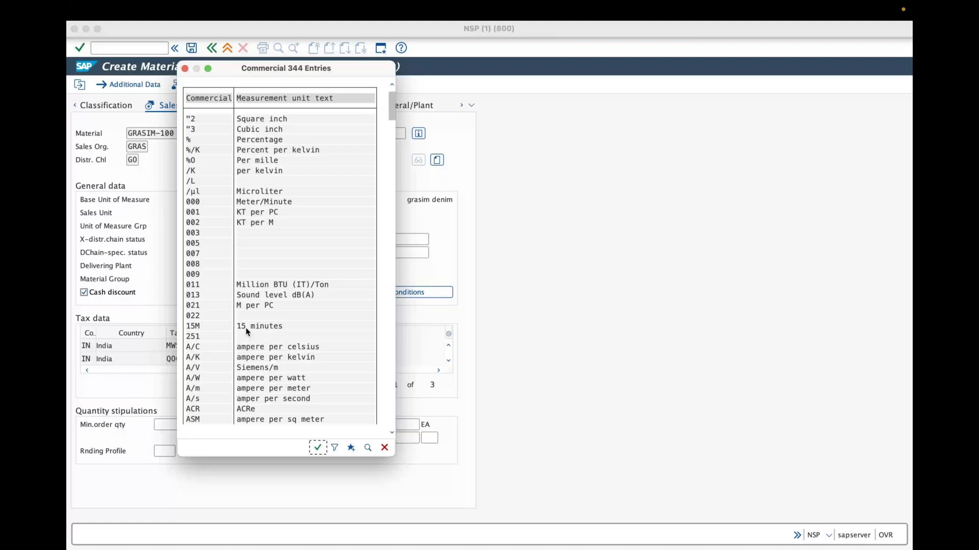
pyautogui.scroll(-1, 247, 332)
pyautogui.scroll(-10, 241, 332)
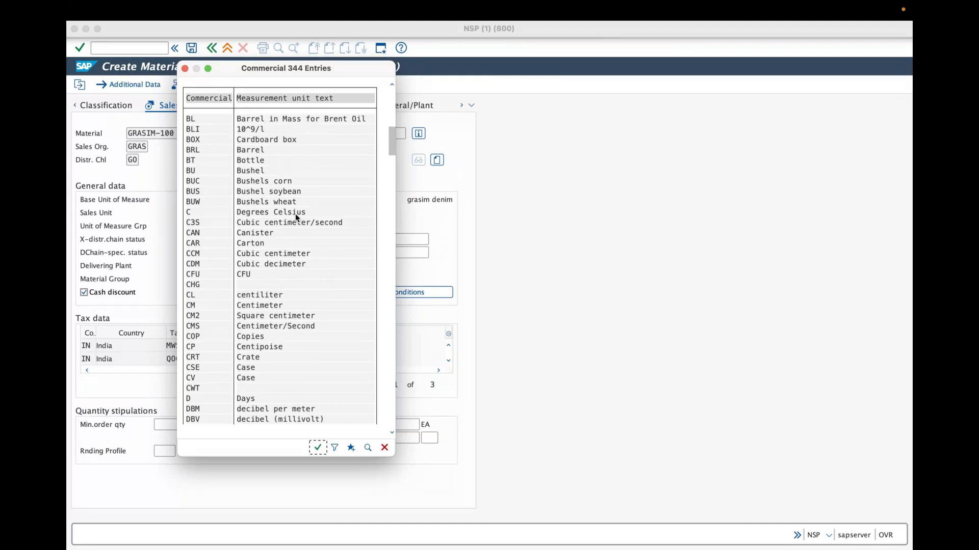
pyautogui.scroll(-7, 273, 249)
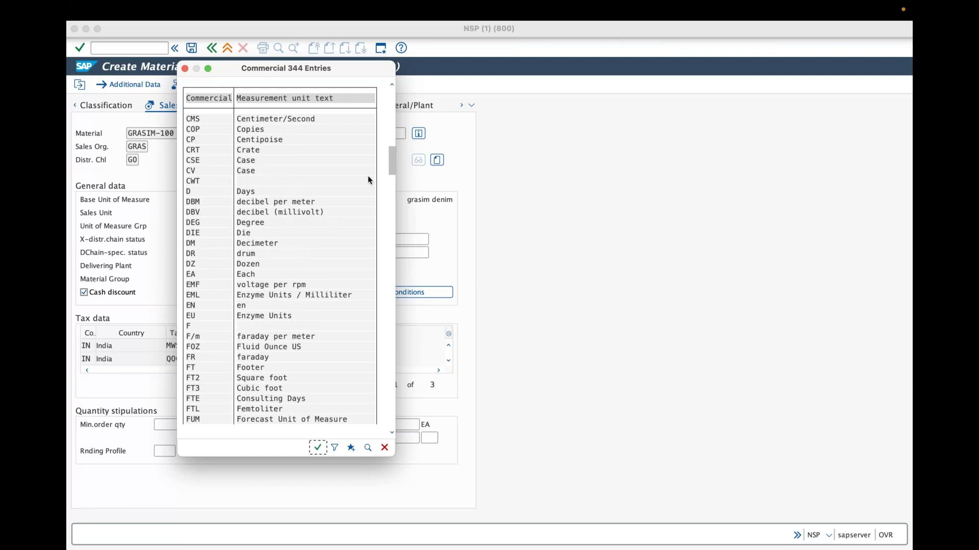
pyautogui.moveTo(394, 165); pyautogui.dragTo(391, 181)
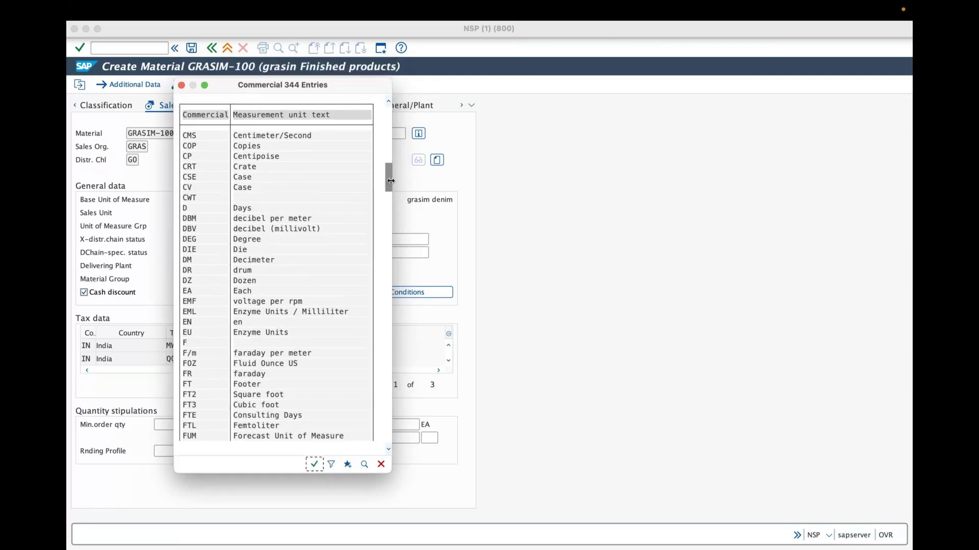
pyautogui.scroll(-9, 236, 298)
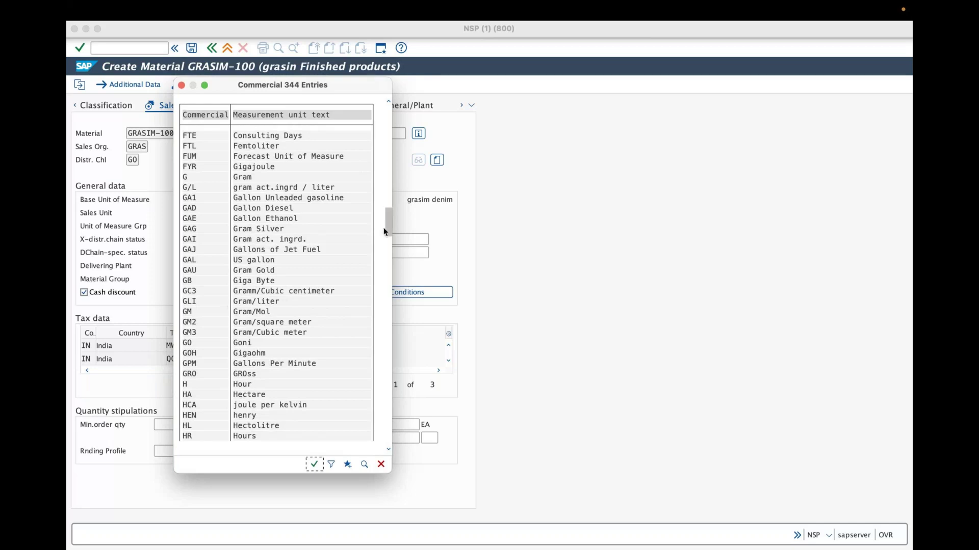
pyautogui.scroll(-7, 201, 280)
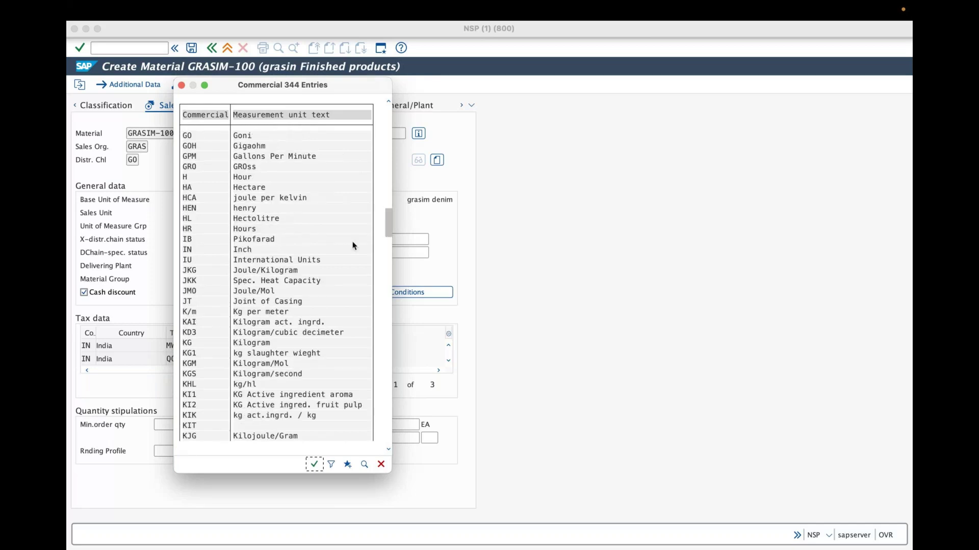
pyautogui.scroll(-5, 323, 279)
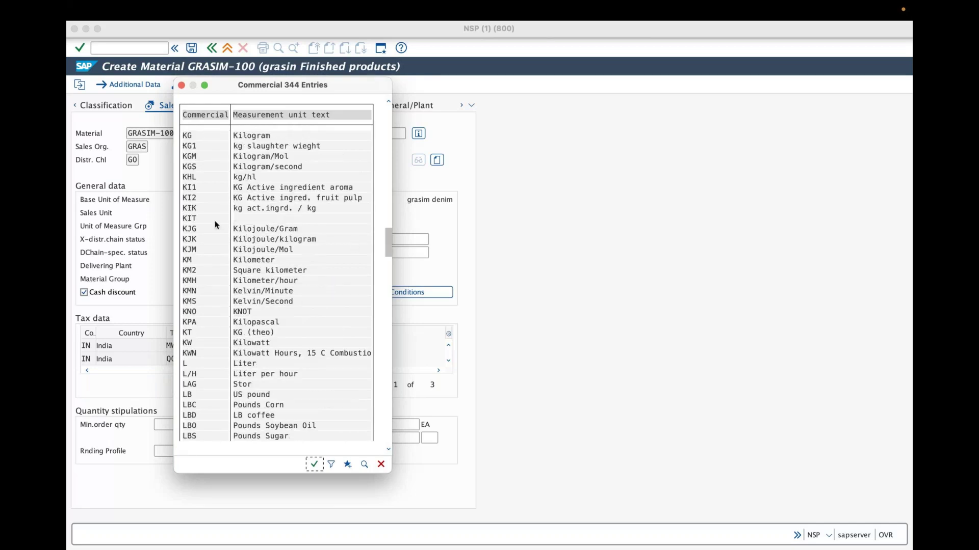
pyautogui.scroll(-5, 227, 326)
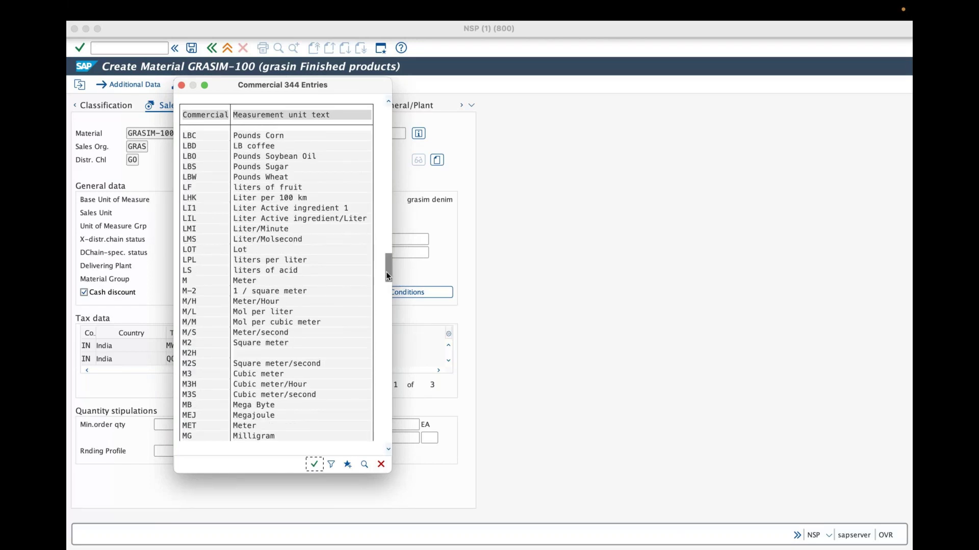
pyautogui.scroll(-6, 242, 322)
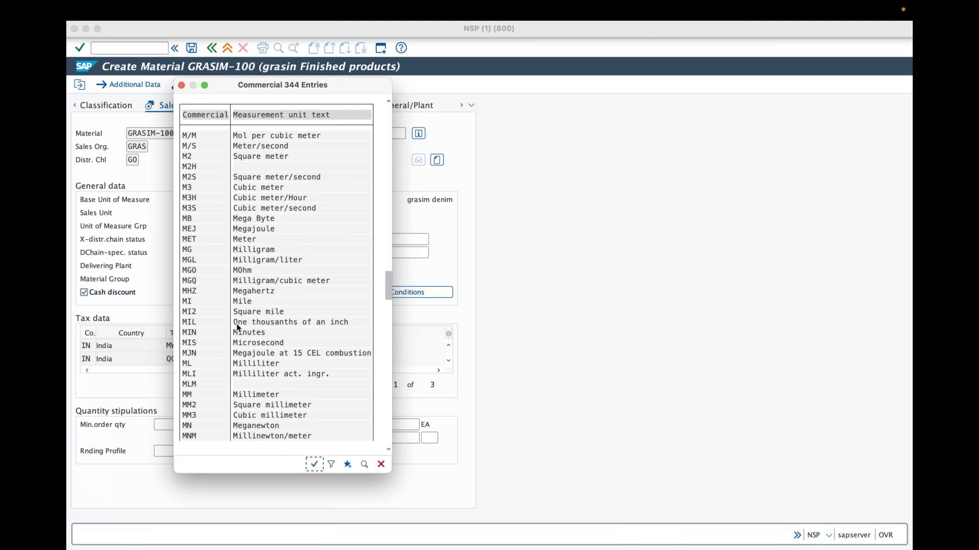
pyautogui.moveTo(387, 290); pyautogui.dragTo(383, 337)
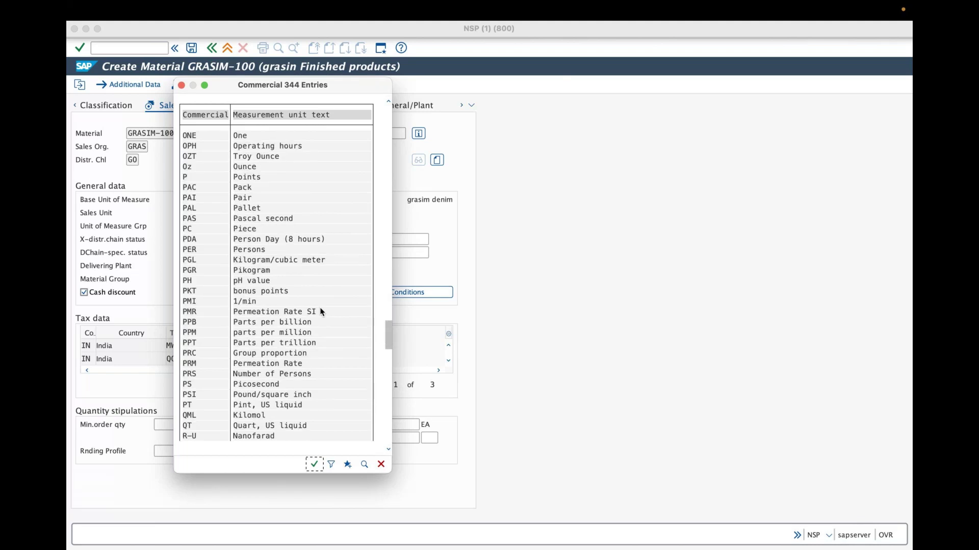
pyautogui.click(195, 233)
pyautogui.doubleClick(196, 230)
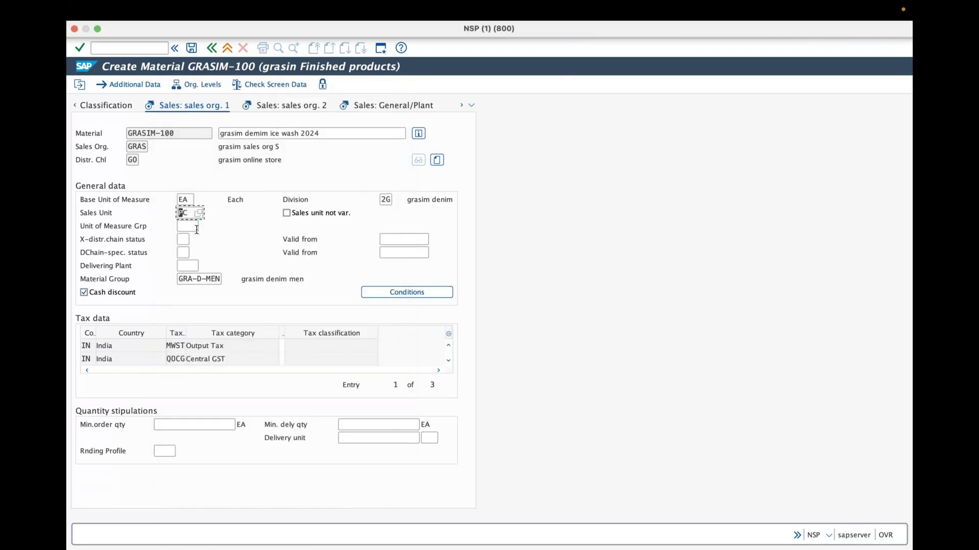
pyautogui.click(196, 265)
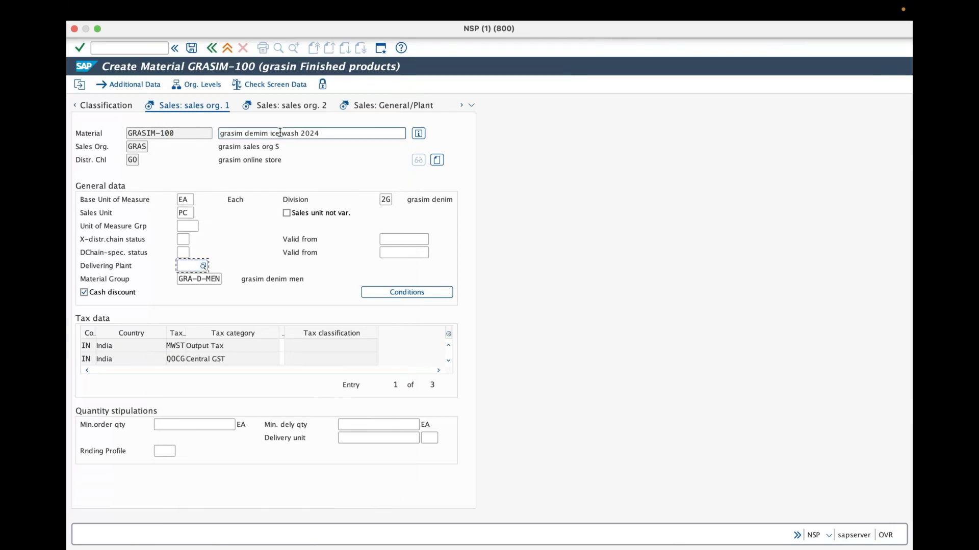
pyautogui.click(203, 267)
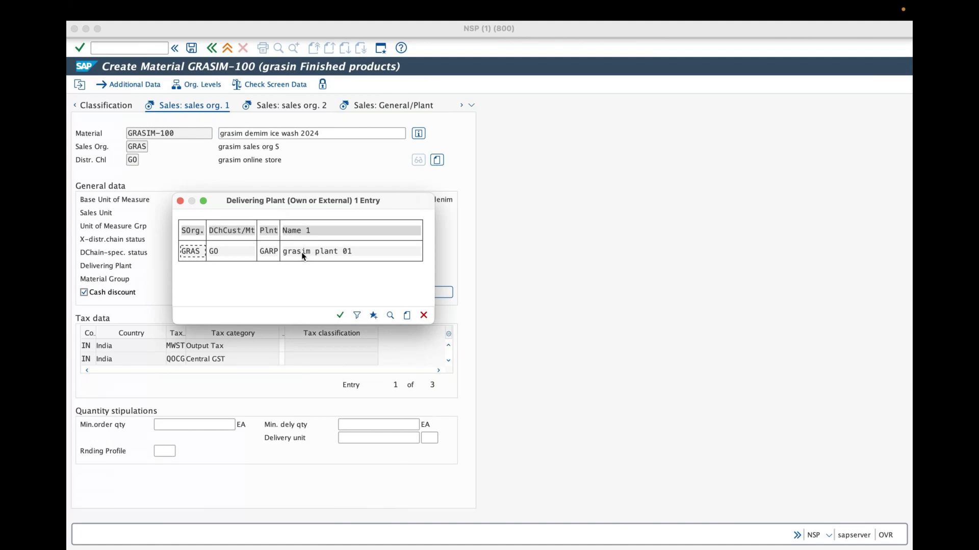
# Set delivering plant GARP and tax classification 0, then continue to Sales: sales org. 2
pyautogui.doubleClick(301, 252)
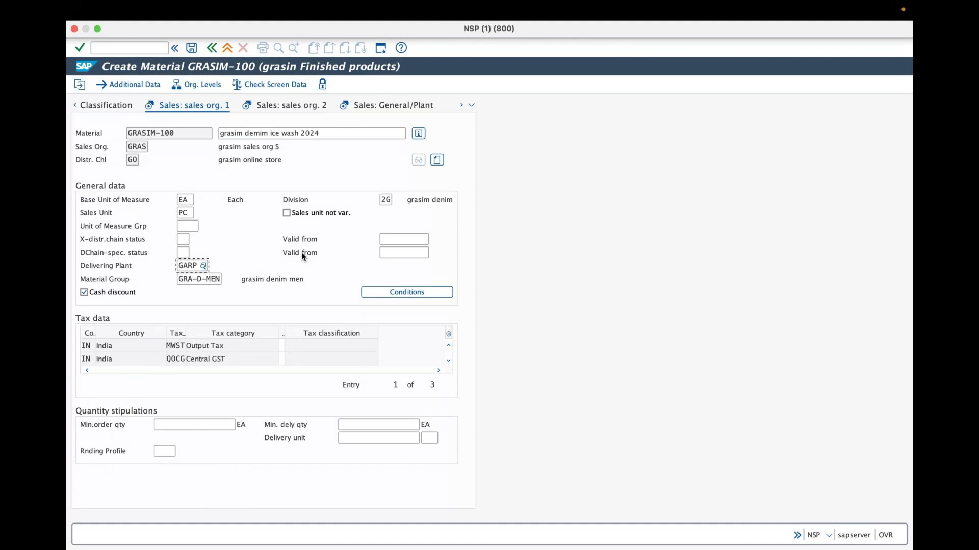
pyautogui.press('Return')
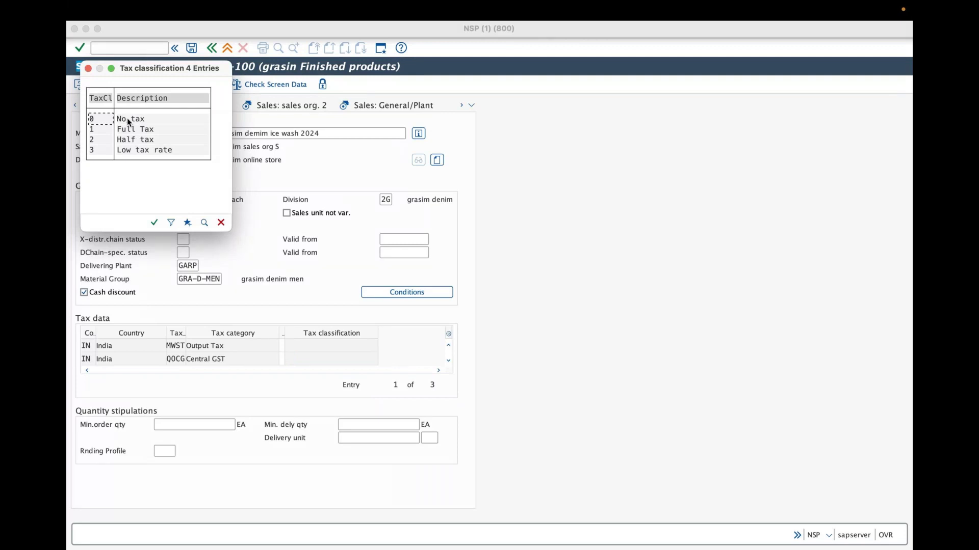
pyautogui.click(133, 138)
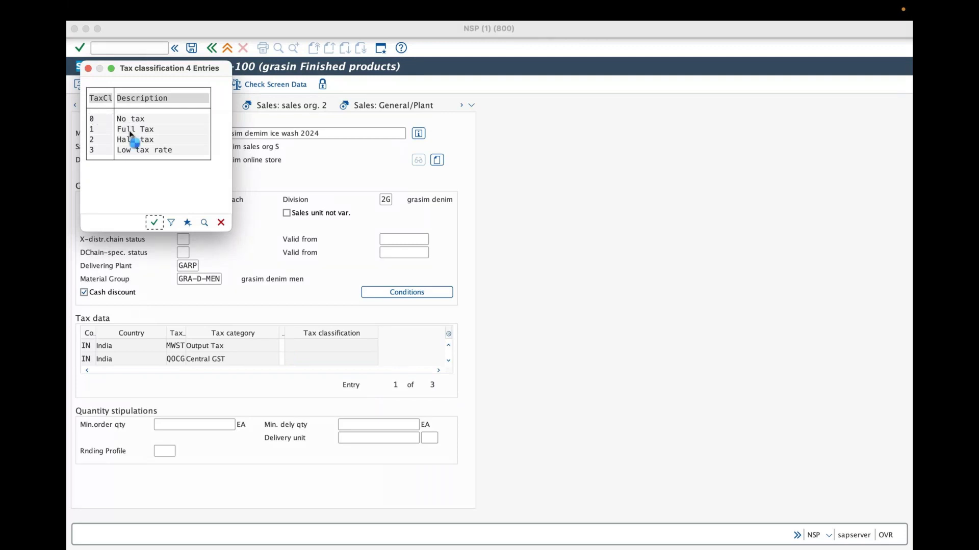
pyautogui.click(280, 359)
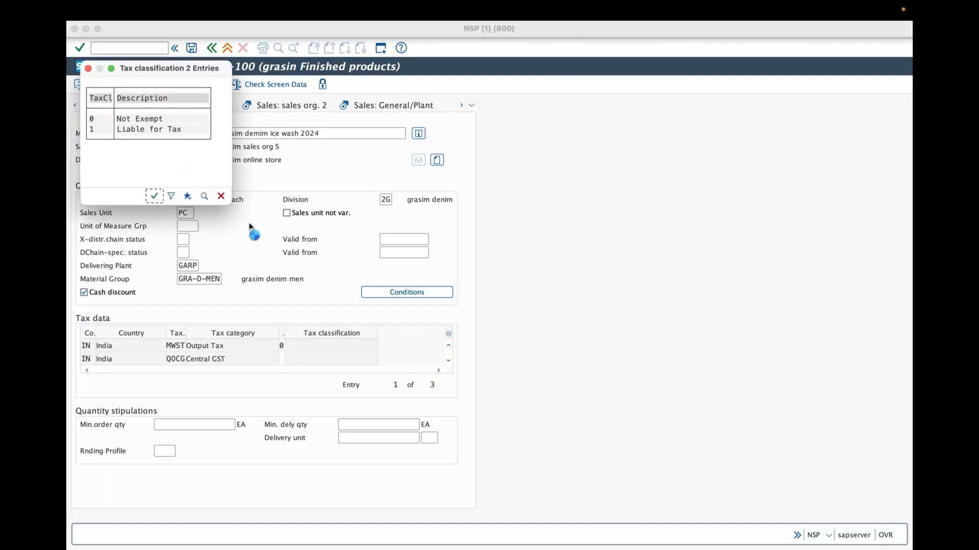
pyautogui.press('Return')
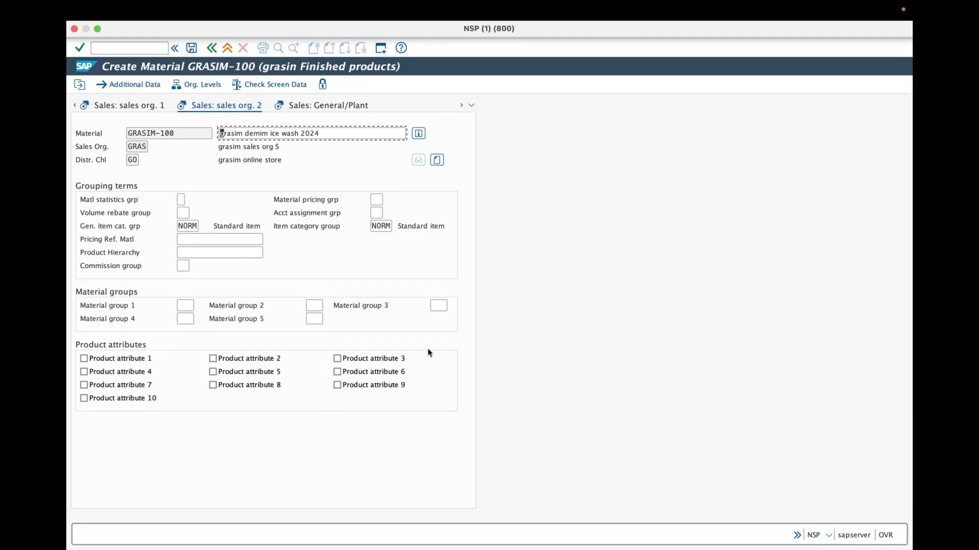
# Back on Sales: sales org. 1, enter tax classification 0 for the STATE GST row
pyautogui.click(123, 106)
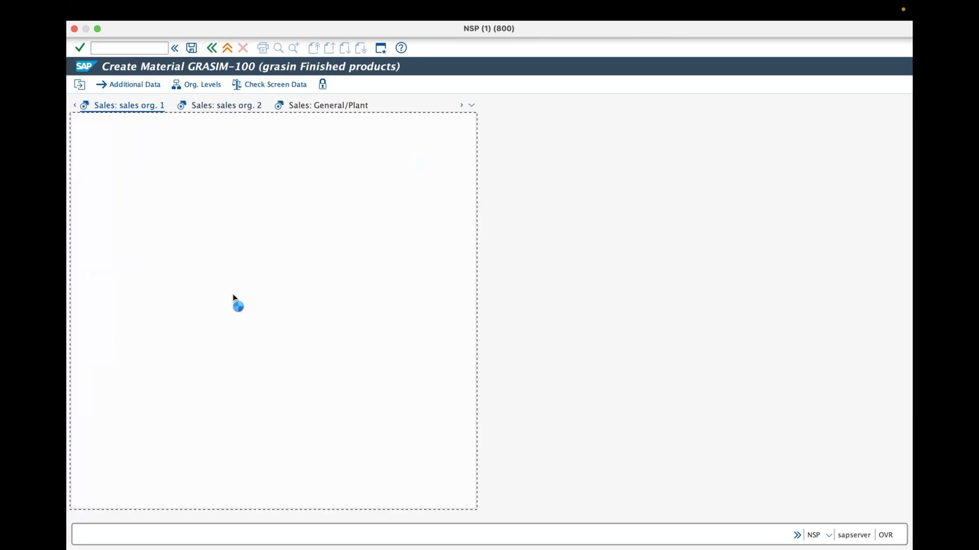
pyautogui.click(282, 359)
pyautogui.write('0')
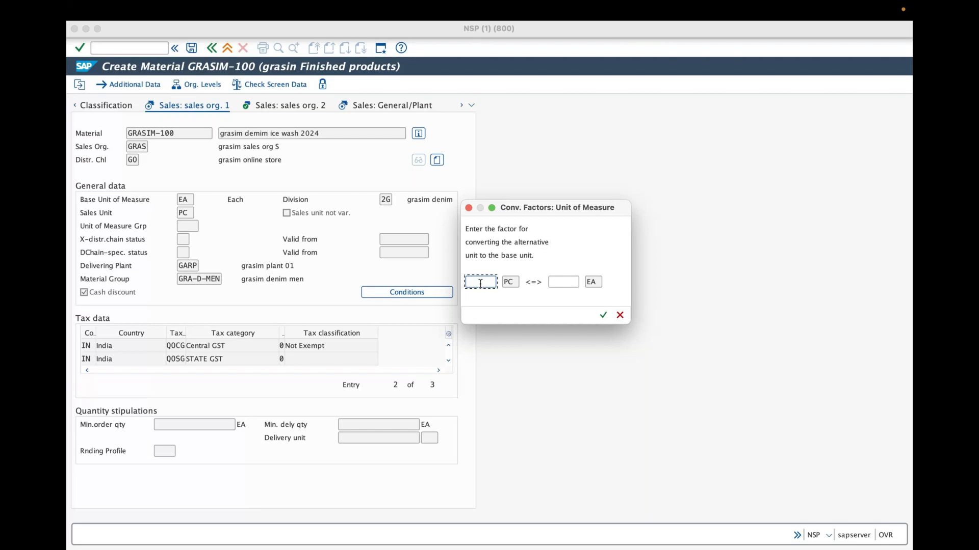
# Fill the unit conversion with 10 PC and 1 EA in the Conv. Factors dialog
pyautogui.write('10')
pyautogui.press('Tab')
pyautogui.write('1')
pyautogui.click(480, 284)
# Correct the PC quantity from 10 to 1 so it reads 1 PC <=> 1 EA, and confirm
pyautogui.write('0')
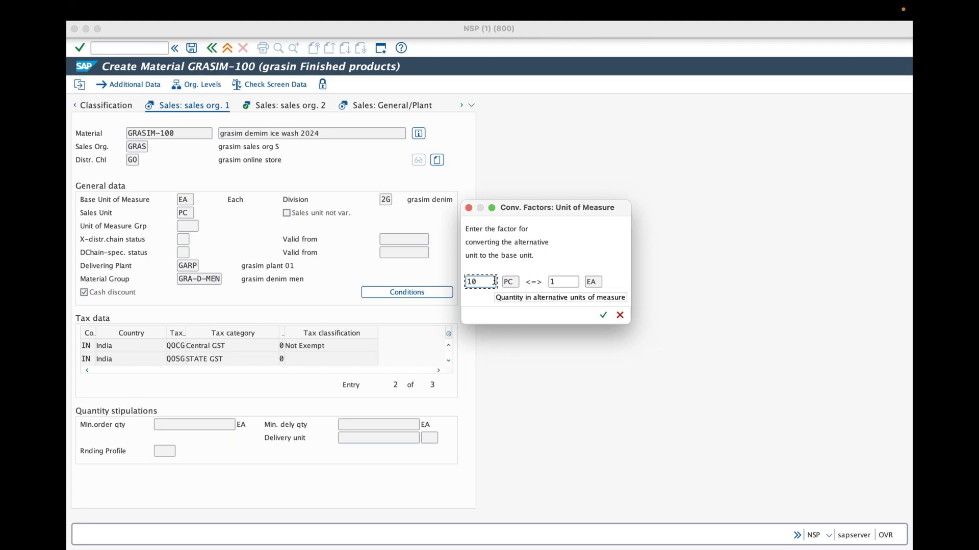
pyautogui.click(567, 281)
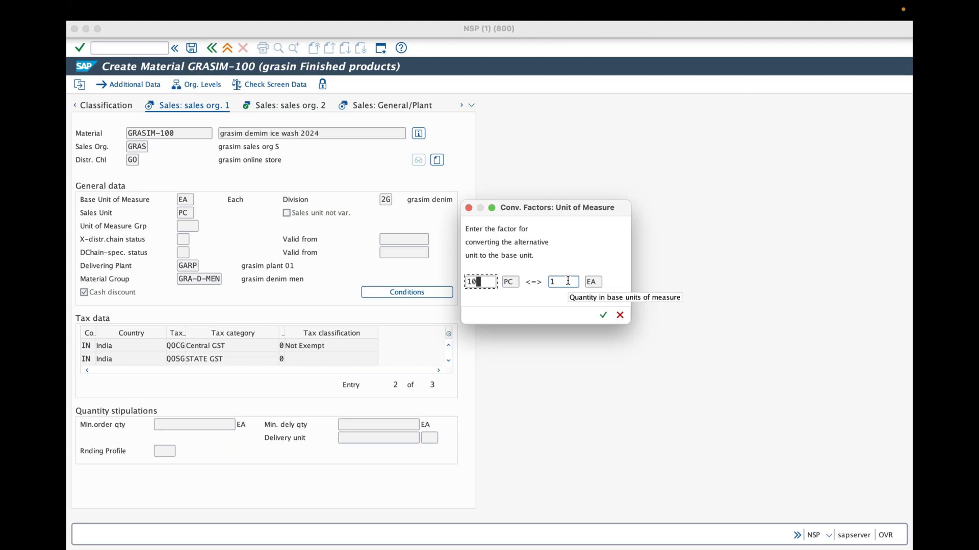
pyautogui.press('BackSpace')
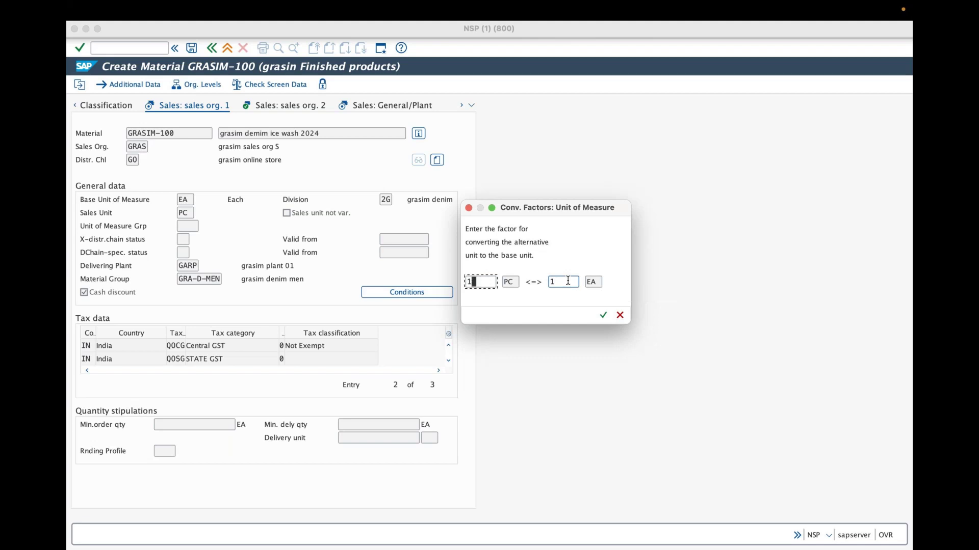
pyautogui.click(602, 315)
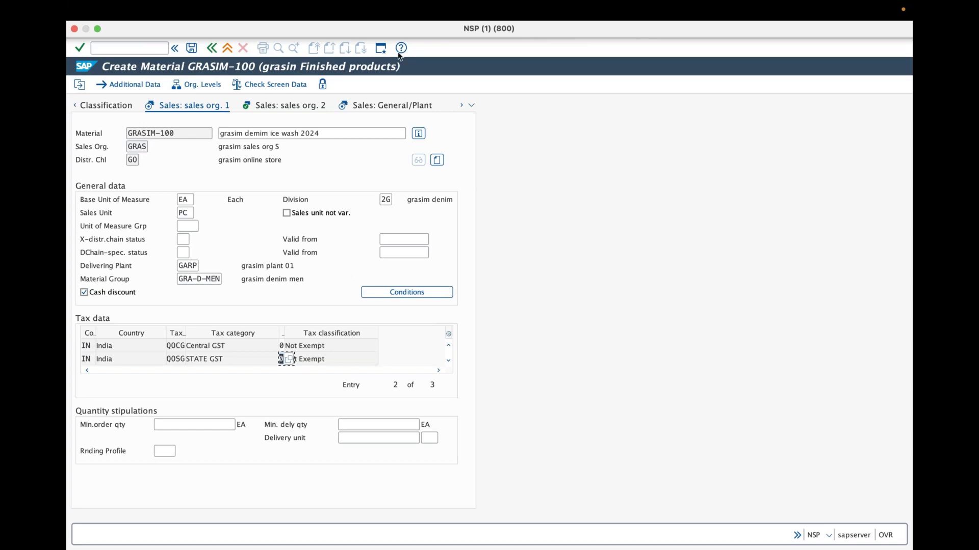
# Start annotating the Sales: sales org. 1 view with both GST rows classified 0
pyautogui.hotkey('ctrl', 'shift', 'a')
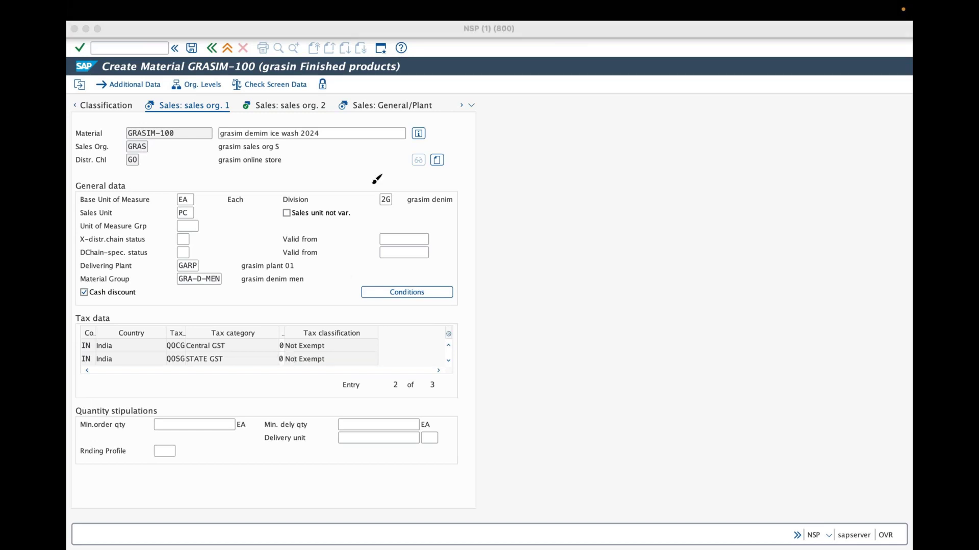
pyautogui.moveTo(369, 188)
pyautogui.mouseDown()
pyautogui.moveTo(402, 180)
pyautogui.moveTo(380, 223)
pyautogui.mouseUp()
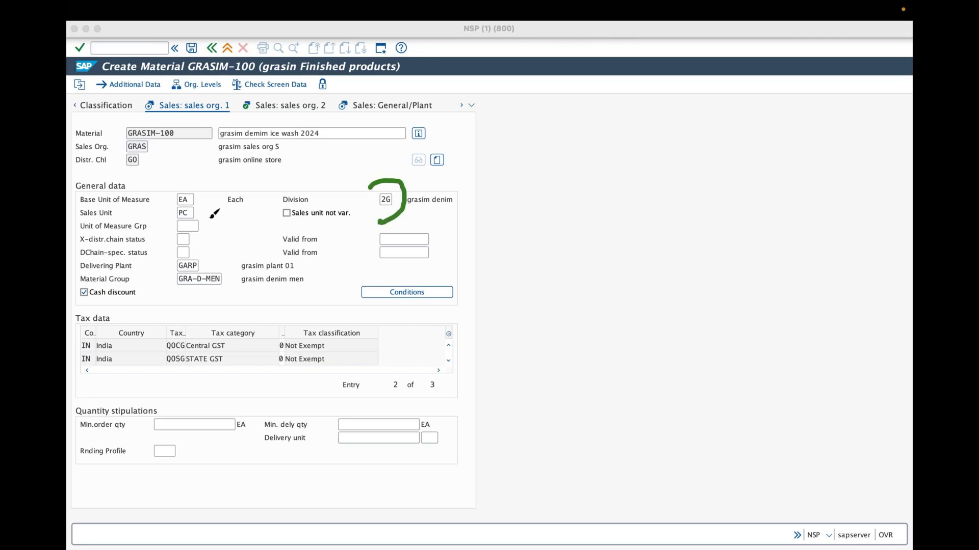
pyautogui.moveTo(171, 194); pyautogui.dragTo(177, 228)
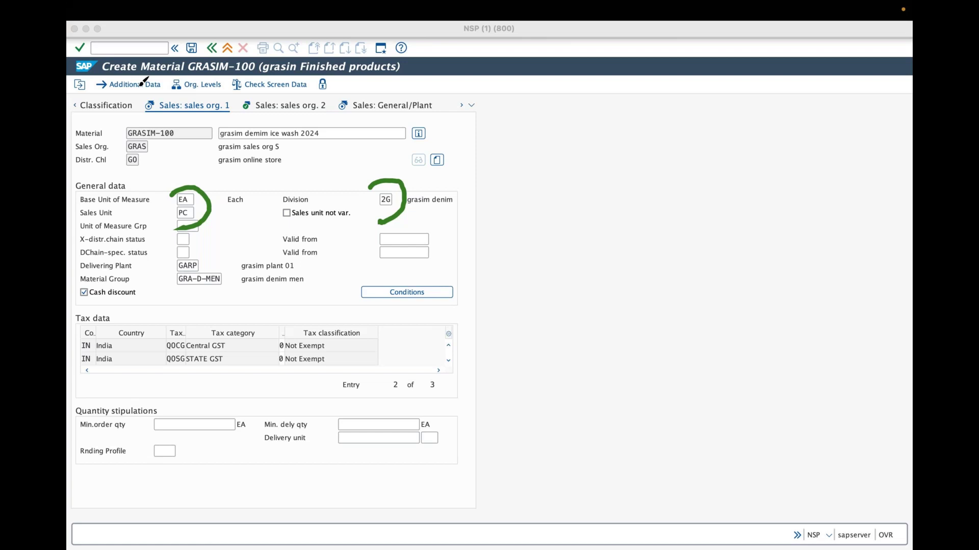
pyautogui.moveTo(202, 260); pyautogui.dragTo(220, 251)
pyautogui.moveTo(280, 325)
pyautogui.mouseDown()
pyautogui.moveTo(269, 346)
pyautogui.moveTo(361, 337)
pyautogui.mouseUp()
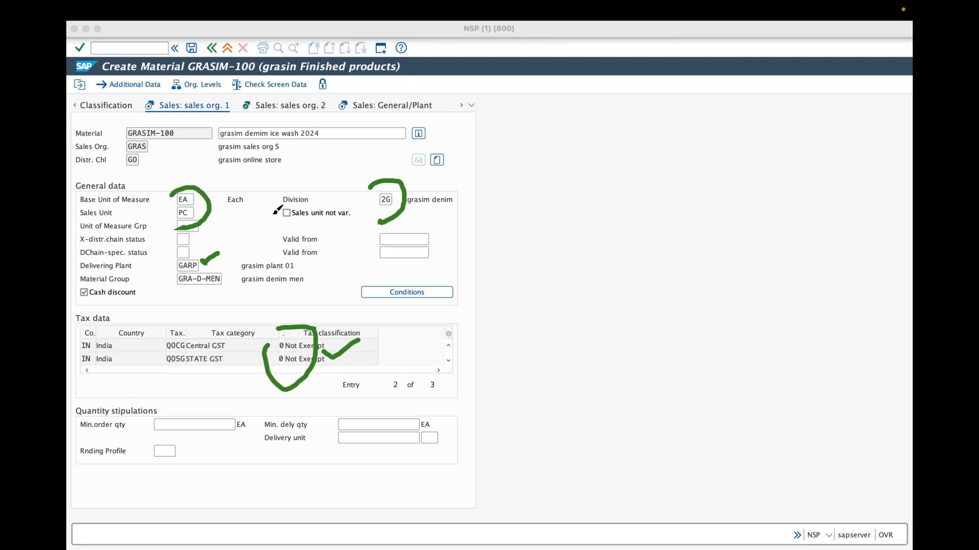
pyautogui.click(418, 52)
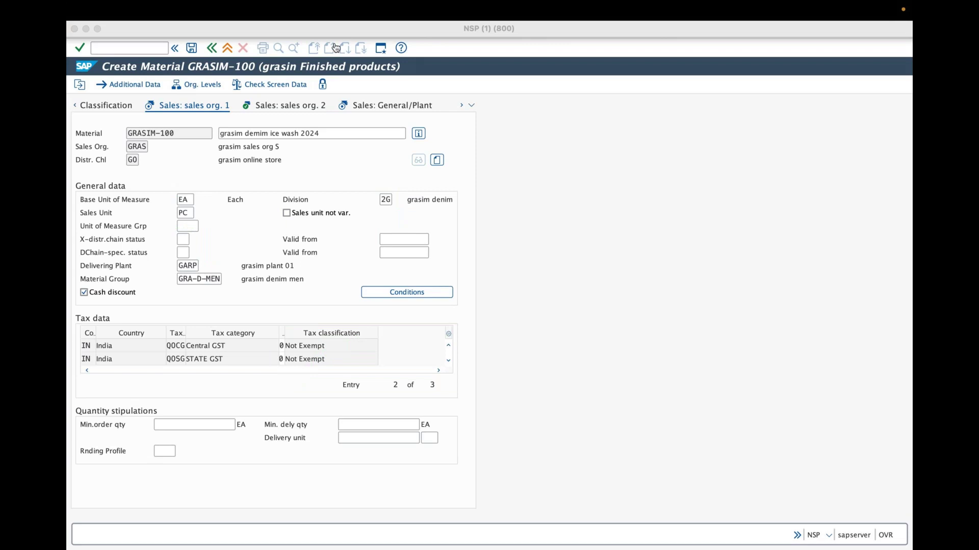
# Choose GARP as delivering plant, accept the supplying-plant warning and continue to Sales: sales org. 2
pyautogui.click(80, 48)
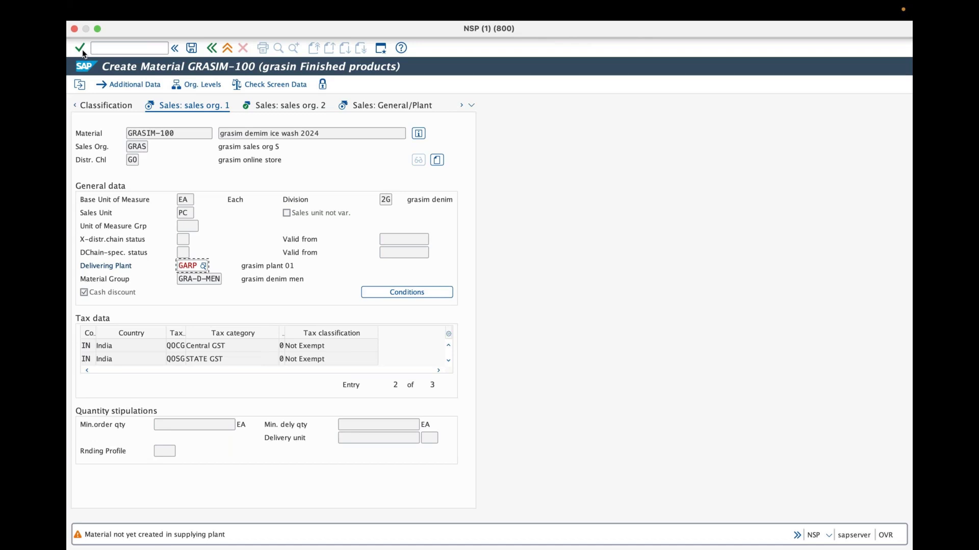
pyautogui.click(203, 266)
pyautogui.click(203, 265)
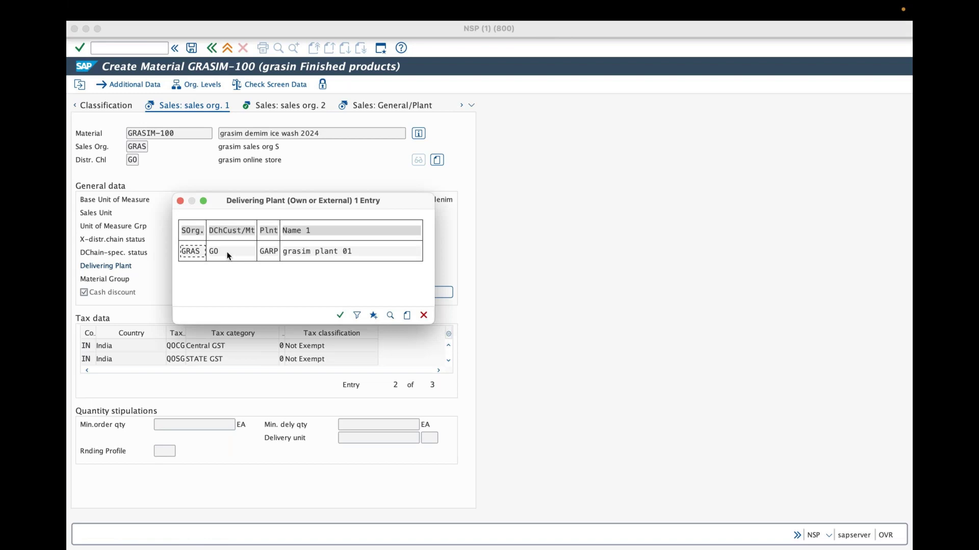
pyautogui.click(268, 254)
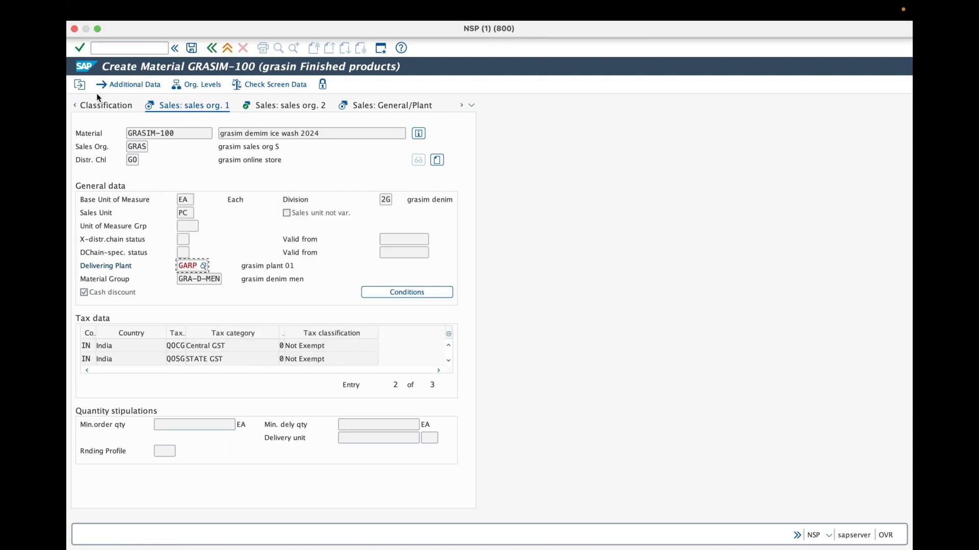
pyautogui.click(79, 48)
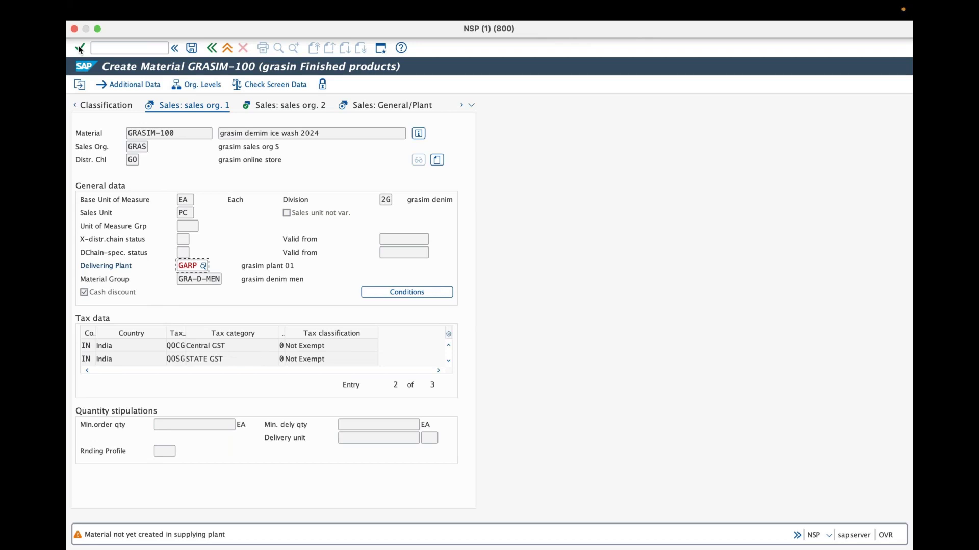
pyautogui.click(79, 48)
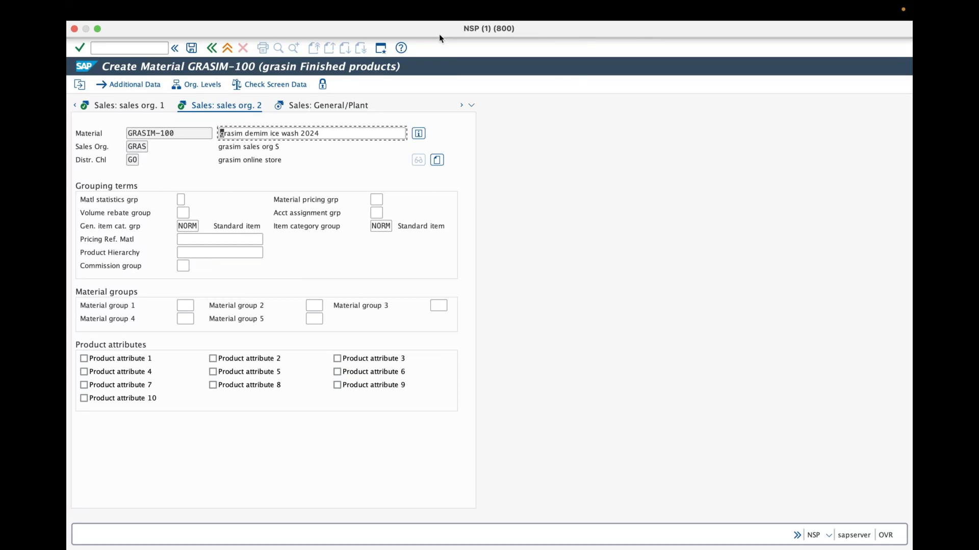
pyautogui.moveTo(171, 215)
pyautogui.mouseDown()
pyautogui.moveTo(184, 212)
pyautogui.moveTo(173, 218)
pyautogui.mouseUp()
pyautogui.moveTo(364, 226)
pyautogui.mouseDown()
pyautogui.moveTo(391, 232)
pyautogui.moveTo(358, 232)
pyautogui.mouseUp()
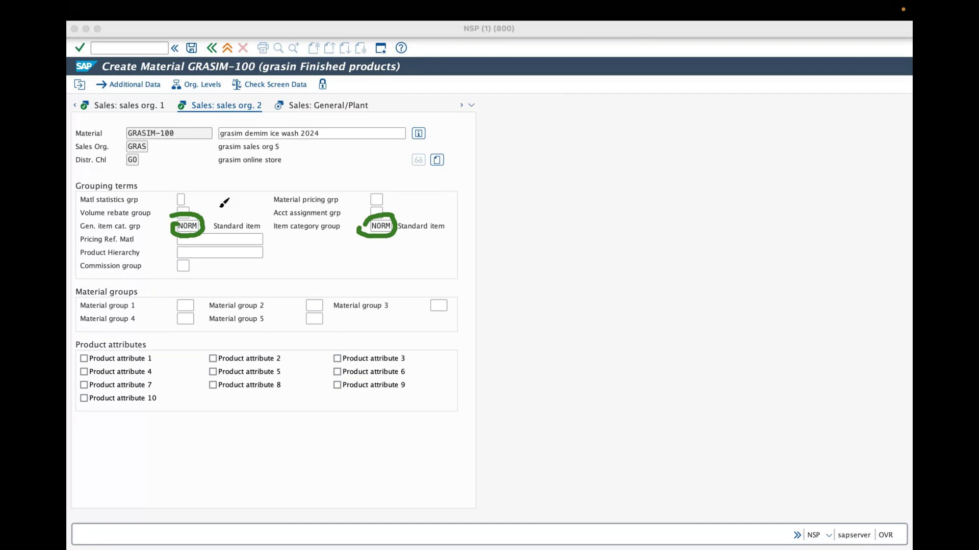
pyautogui.moveTo(162, 214)
pyautogui.mouseDown()
pyautogui.moveTo(159, 193)
pyautogui.moveTo(247, 132)
pyautogui.moveTo(268, 145)
pyautogui.mouseUp()
pyautogui.moveTo(207, 209)
pyautogui.mouseDown()
pyautogui.moveTo(211, 190)
pyautogui.moveTo(246, 160)
pyautogui.moveTo(255, 173)
pyautogui.mouseUp()
pyautogui.moveTo(237, 216)
pyautogui.mouseDown()
pyautogui.moveTo(241, 199)
pyautogui.moveTo(307, 140)
pyautogui.mouseUp()
pyautogui.click(268, 178)
pyautogui.moveTo(138, 302)
pyautogui.mouseDown()
pyautogui.moveTo(187, 253)
pyautogui.moveTo(185, 274)
pyautogui.mouseUp()
pyautogui.moveTo(172, 298)
pyautogui.mouseDown()
pyautogui.moveTo(178, 312)
pyautogui.moveTo(229, 275)
pyautogui.moveTo(229, 251)
pyautogui.mouseUp()
pyautogui.moveTo(134, 368); pyautogui.dragTo(153, 378)
pyautogui.moveTo(157, 366); pyautogui.dragTo(190, 411)
pyautogui.moveTo(206, 356)
pyautogui.mouseDown()
pyautogui.moveTo(216, 390)
pyautogui.moveTo(231, 391)
pyautogui.moveTo(274, 334)
pyautogui.mouseUp()
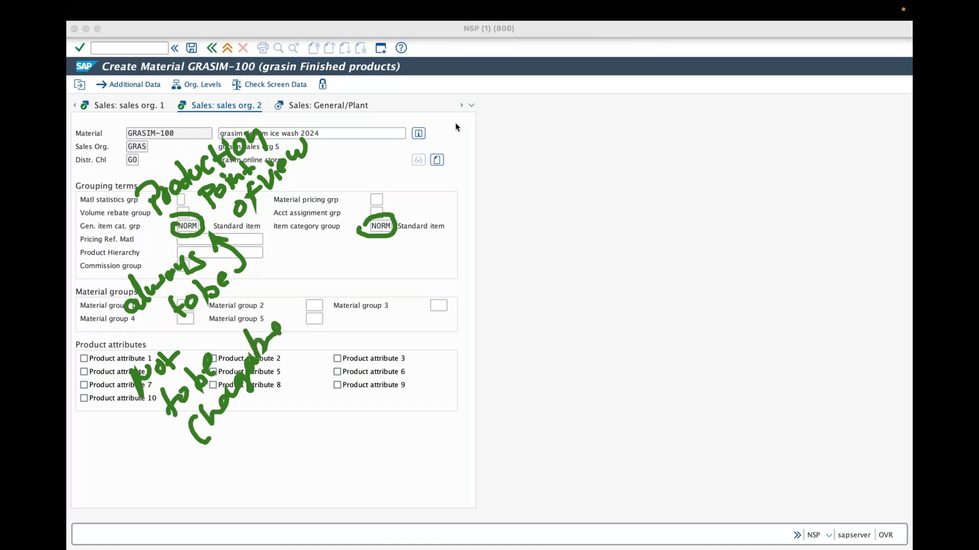
pyautogui.click(358, 304)
pyautogui.moveTo(393, 211); pyautogui.dragTo(433, 189)
pyautogui.moveTo(449, 195)
pyautogui.mouseDown()
pyautogui.moveTo(440, 176)
pyautogui.moveTo(454, 158)
pyautogui.mouseUp()
pyautogui.moveTo(461, 173); pyautogui.dragTo(460, 175)
pyautogui.moveTo(470, 182); pyautogui.dragTo(479, 156)
pyautogui.moveTo(477, 211)
pyautogui.mouseDown()
pyautogui.moveTo(493, 224)
pyautogui.moveTo(527, 215)
pyautogui.mouseUp()
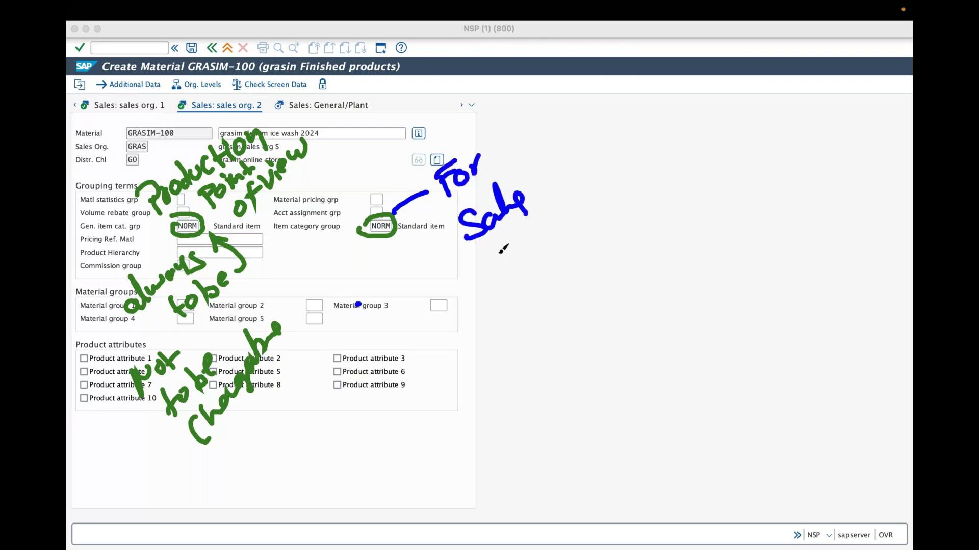
pyautogui.moveTo(472, 265); pyautogui.dragTo(491, 291)
pyautogui.moveTo(494, 255); pyautogui.dragTo(502, 257)
pyautogui.click(505, 240)
pyautogui.moveTo(513, 246)
pyautogui.mouseDown()
pyautogui.moveTo(515, 262)
pyautogui.moveTo(532, 255)
pyautogui.mouseUp()
pyautogui.moveTo(534, 224); pyautogui.dragTo(539, 251)
pyautogui.moveTo(530, 239); pyautogui.dragTo(547, 231)
pyautogui.moveTo(489, 242); pyautogui.dragTo(508, 240)
pyautogui.moveTo(558, 221); pyautogui.dragTo(577, 190)
pyautogui.moveTo(559, 206); pyautogui.dragTo(579, 202)
pyautogui.moveTo(590, 188)
pyautogui.mouseDown()
pyautogui.moveTo(600, 198)
pyautogui.moveTo(639, 149)
pyautogui.mouseUp()
pyautogui.moveTo(481, 325); pyautogui.dragTo(483, 348)
pyautogui.moveTo(499, 325); pyautogui.dragTo(524, 311)
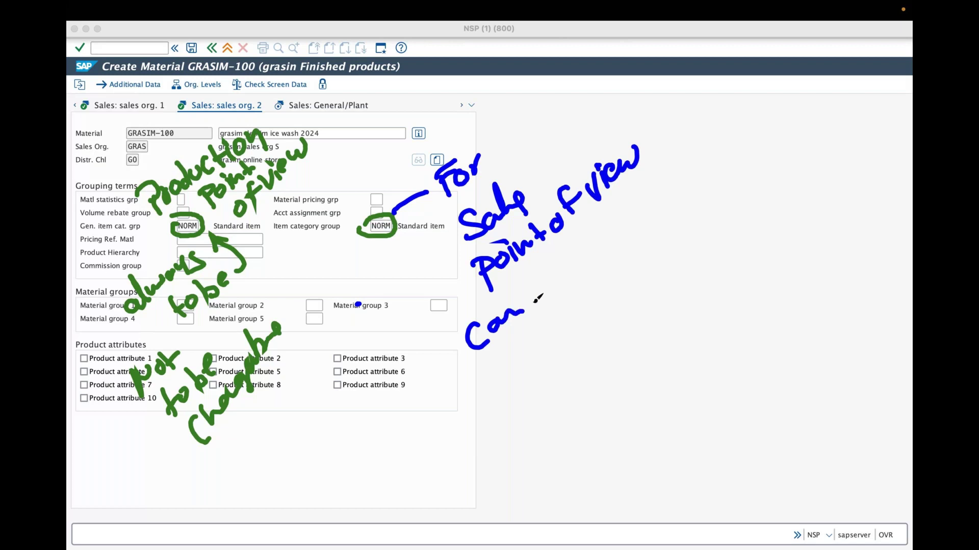
pyautogui.moveTo(518, 273); pyautogui.dragTo(549, 298)
pyautogui.moveTo(564, 273); pyautogui.dragTo(556, 285)
pyautogui.moveTo(597, 239)
pyautogui.mouseDown()
pyautogui.moveTo(657, 230)
pyautogui.moveTo(688, 165)
pyautogui.moveTo(710, 169)
pyautogui.mouseUp()
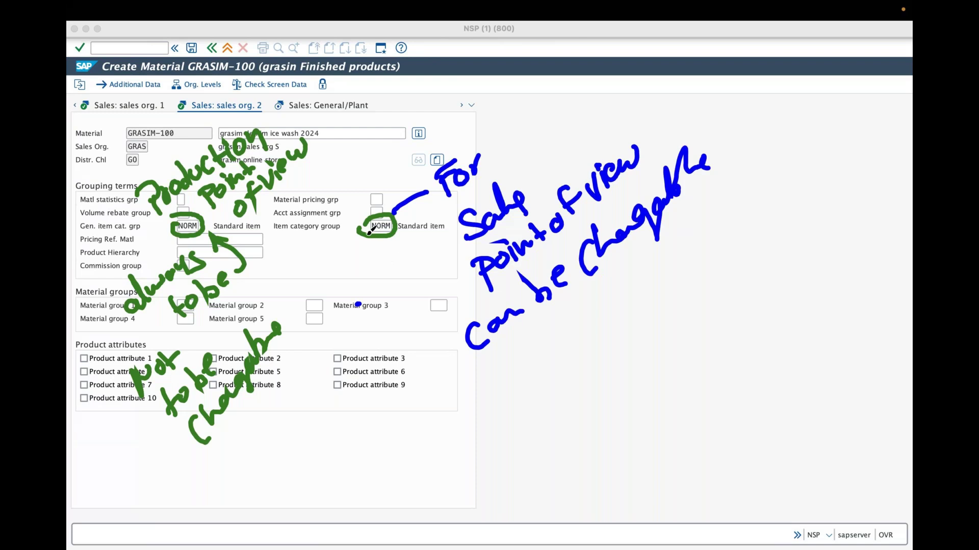
pyautogui.click(440, 40)
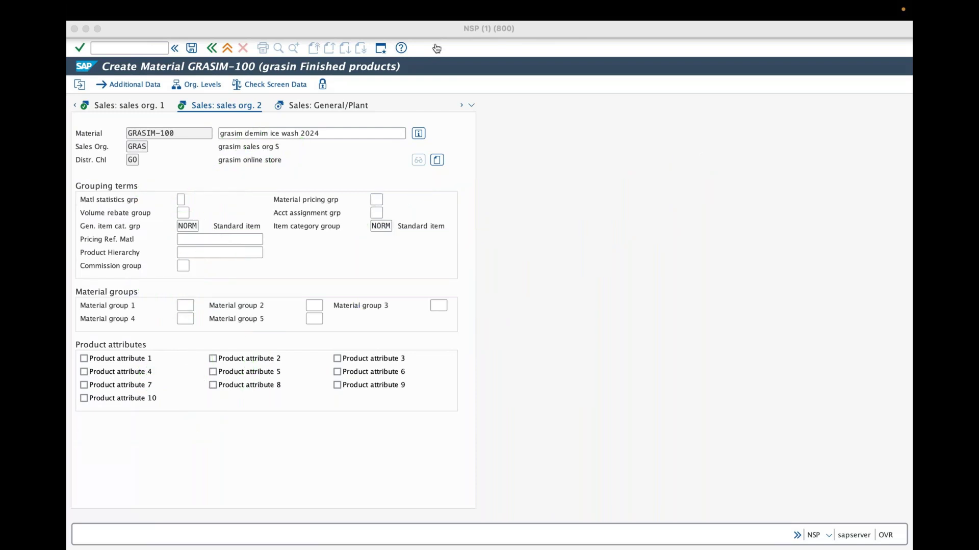
pyautogui.moveTo(187, 127); pyautogui.dragTo(257, 115)
pyautogui.moveTo(120, 200); pyautogui.dragTo(129, 221)
pyautogui.moveTo(113, 198); pyautogui.dragTo(126, 209)
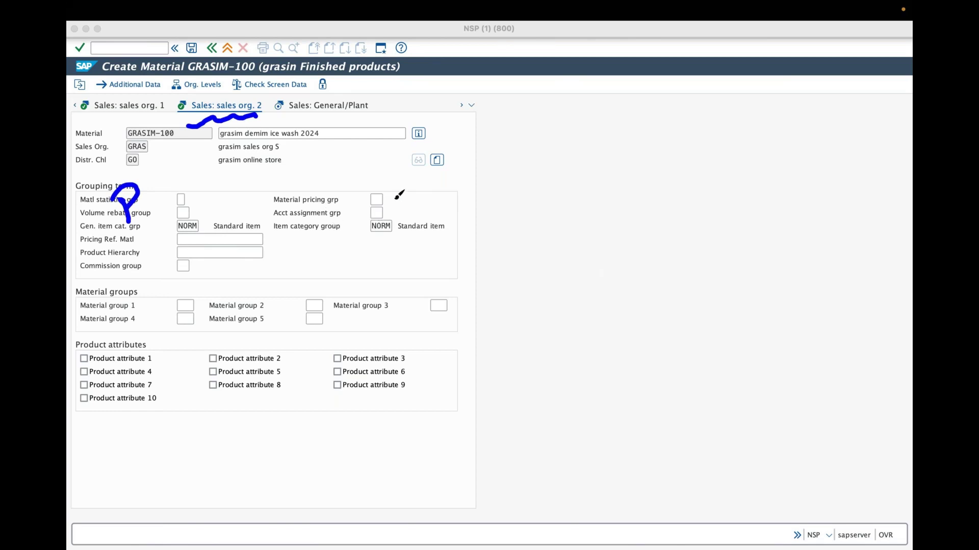
pyautogui.moveTo(401, 192); pyautogui.dragTo(401, 211)
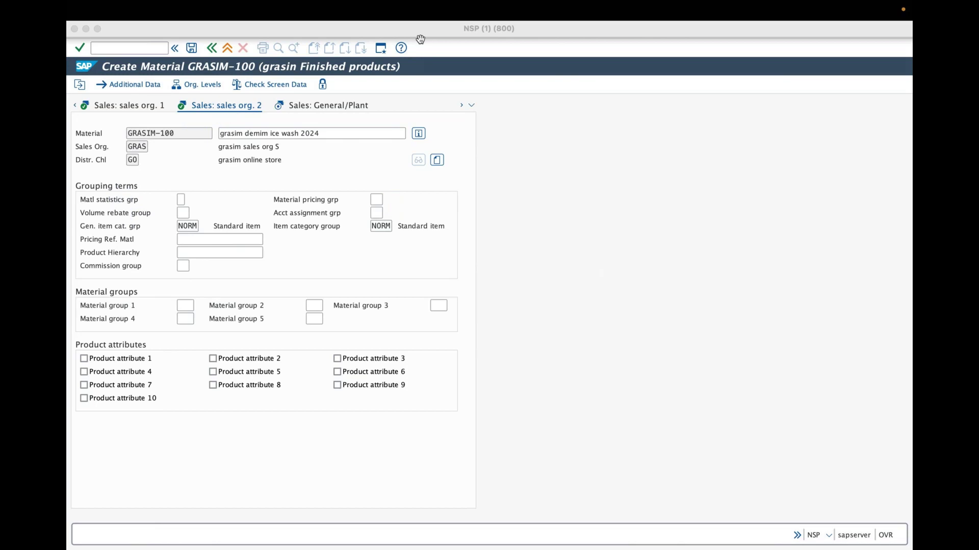
pyautogui.click(430, 90)
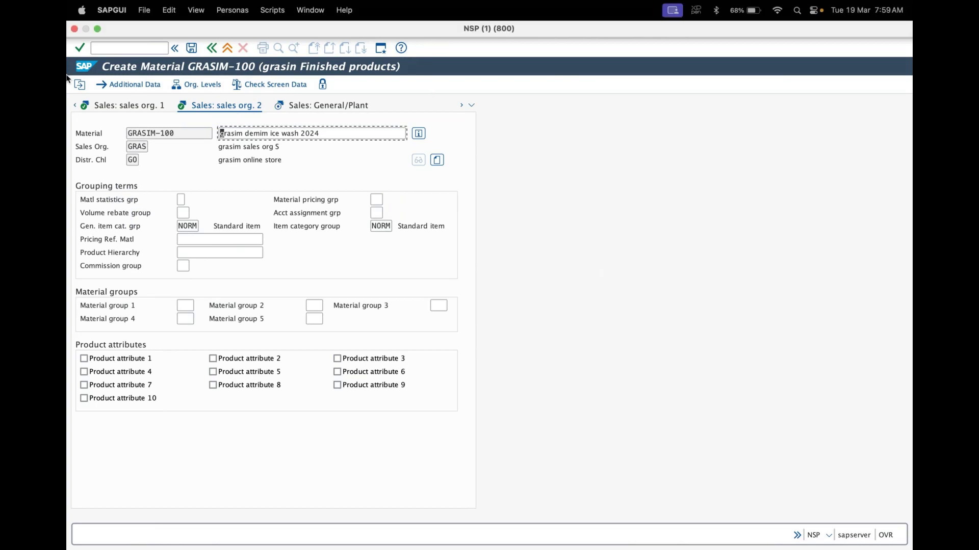
pyautogui.click(80, 49)
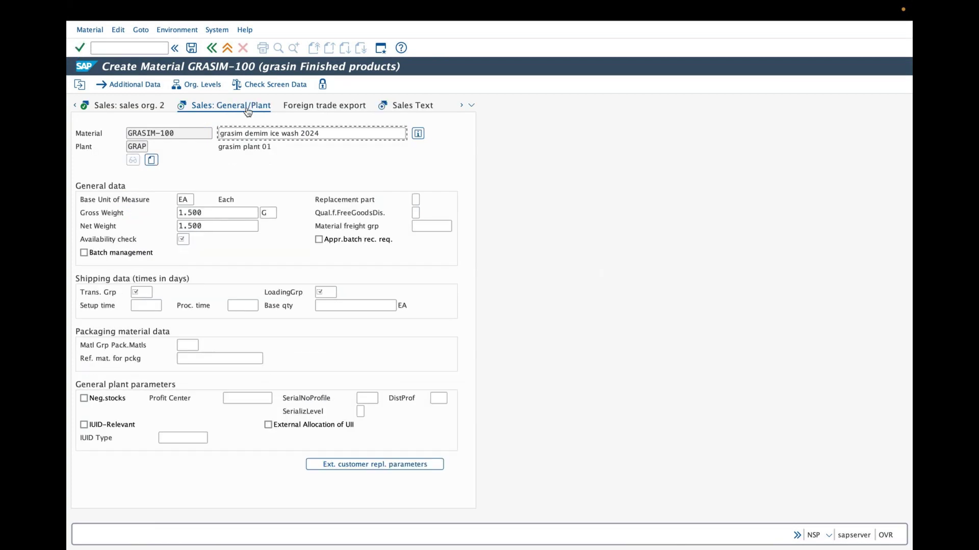
# On Sales: General/Plant, enter availability check group 01 (Daily Requirements)
pyautogui.click(186, 239)
pyautogui.click(137, 293)
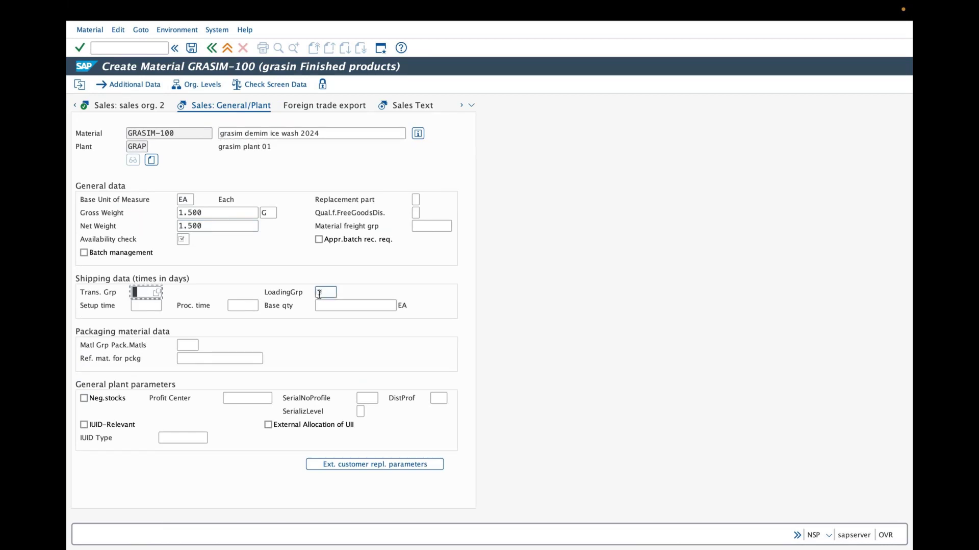
pyautogui.click(199, 240)
pyautogui.click(196, 239)
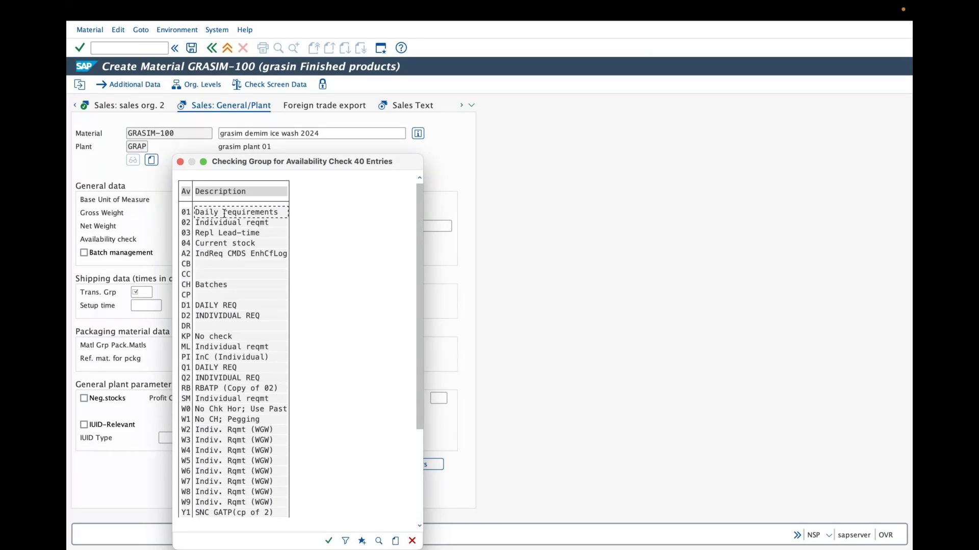
pyautogui.press('Escape')
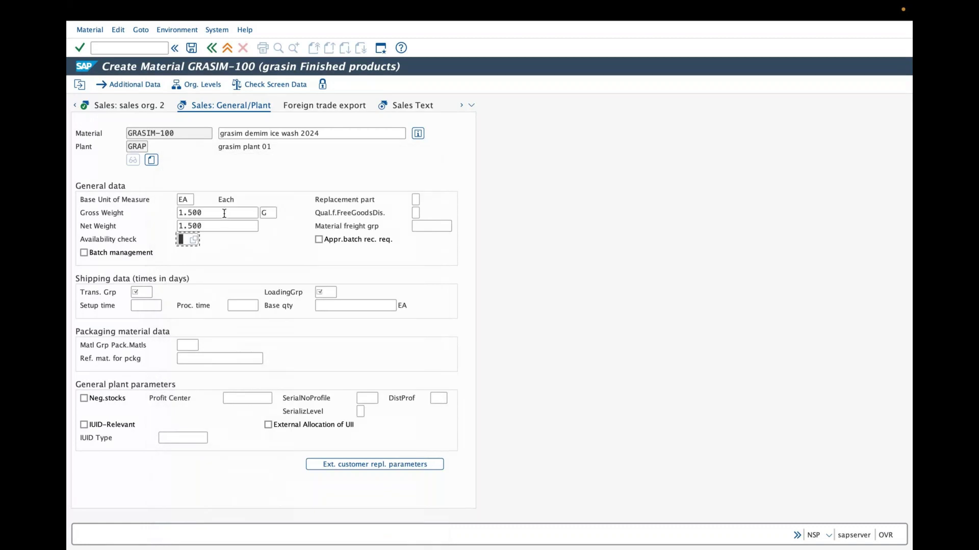
pyautogui.write('01')
pyautogui.click(146, 290)
# Choose transportation group 0005 Lot for truck from the value list
pyautogui.click(157, 295)
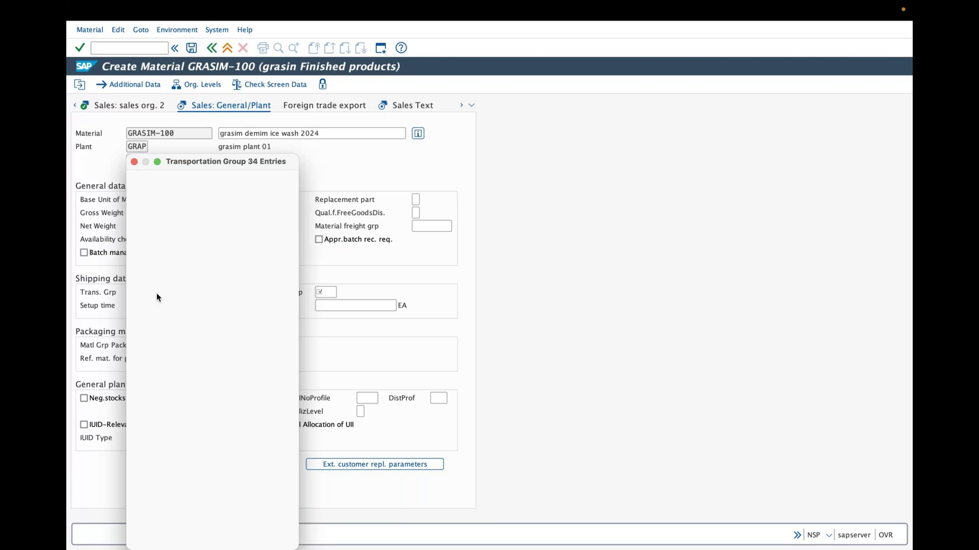
pyautogui.click(181, 213)
pyautogui.click(178, 234)
pyautogui.click(179, 243)
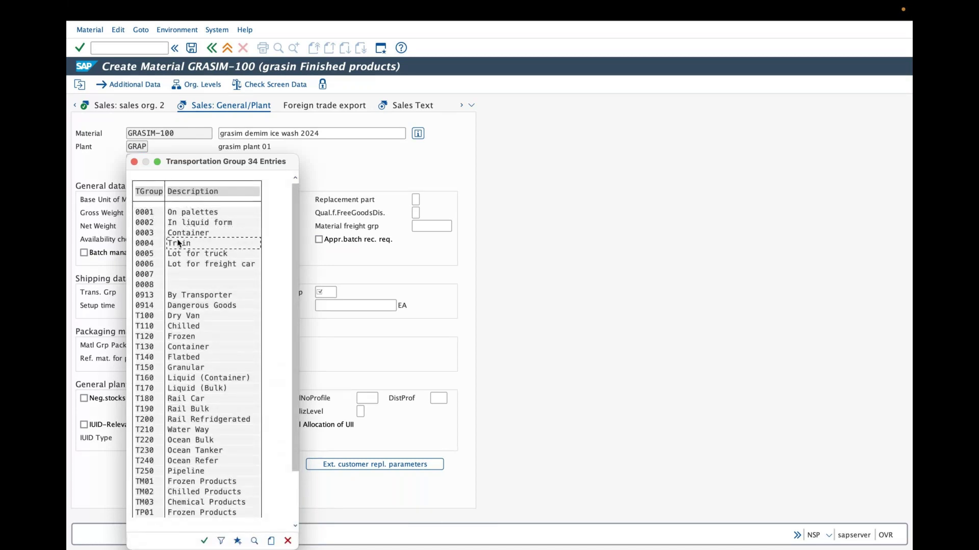
pyautogui.click(169, 254)
pyautogui.press('Tab')
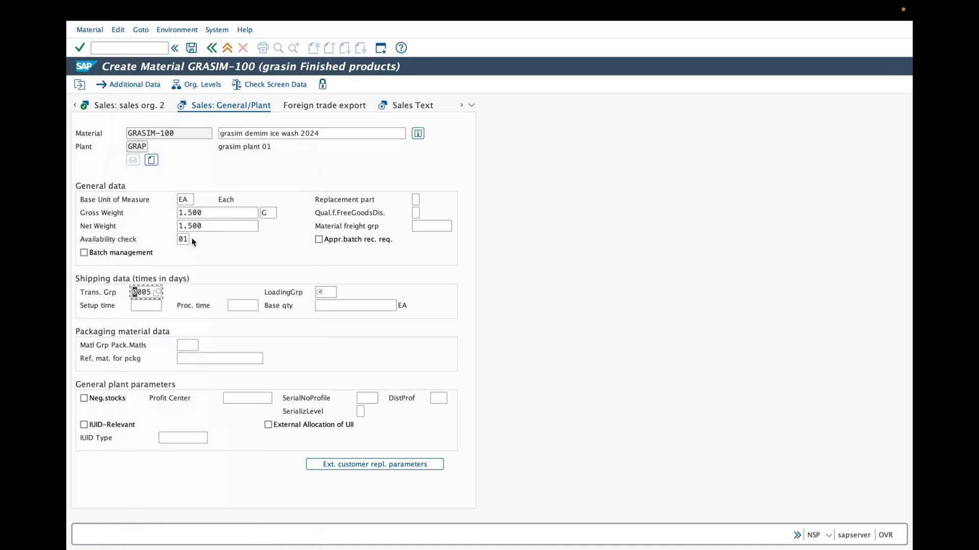
pyautogui.doubleClick(138, 294)
pyautogui.write('0015')
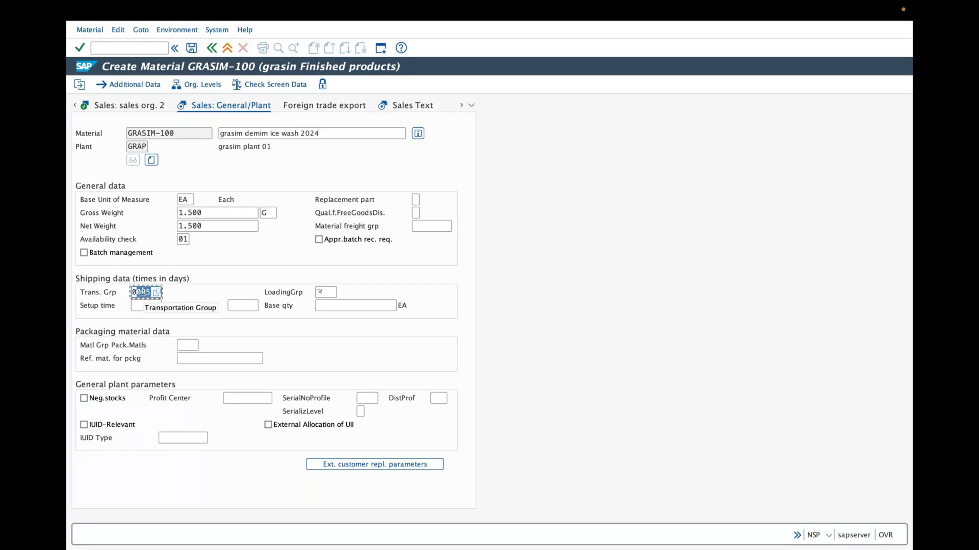
pyautogui.hotkey('ctrl', 'z')
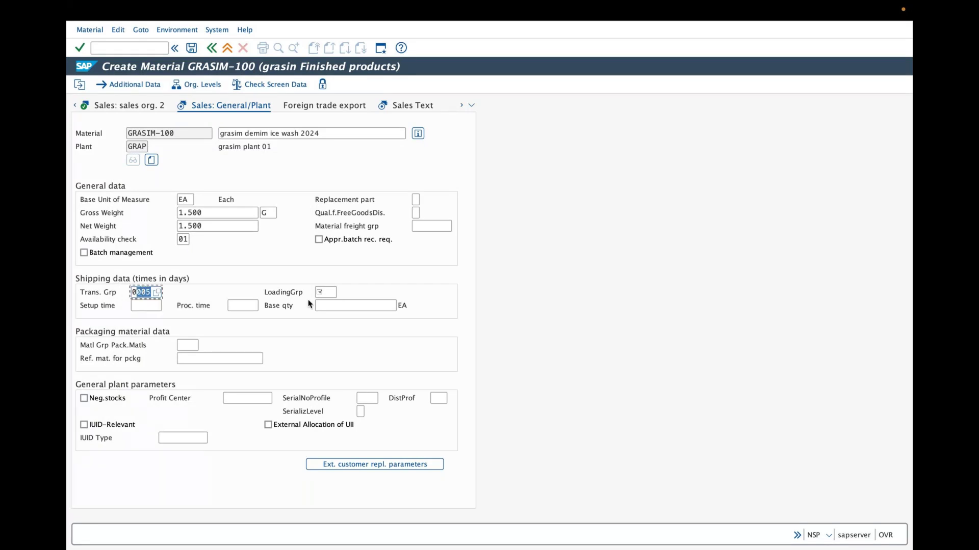
# Set loading group 0003 Manual and confirm the shipping data
pyautogui.click(333, 293)
pyautogui.click(341, 293)
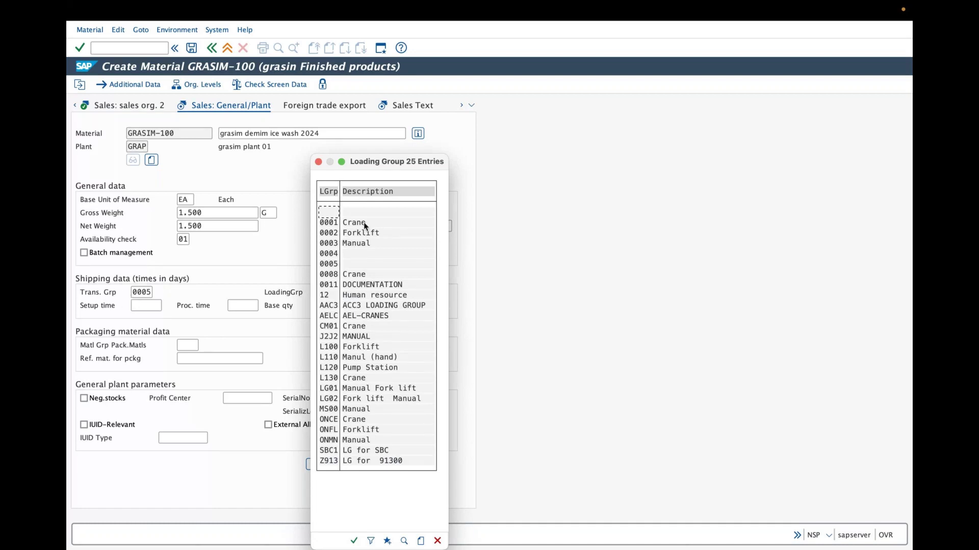
pyautogui.doubleClick(356, 243)
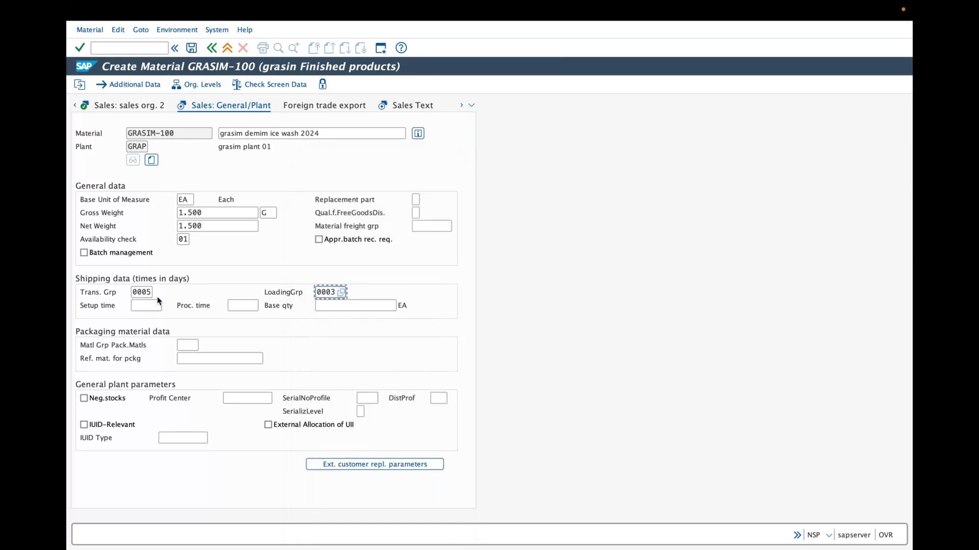
pyautogui.click(141, 290)
pyautogui.moveTo(140, 290); pyautogui.dragTo(321, 290)
pyautogui.click(81, 49)
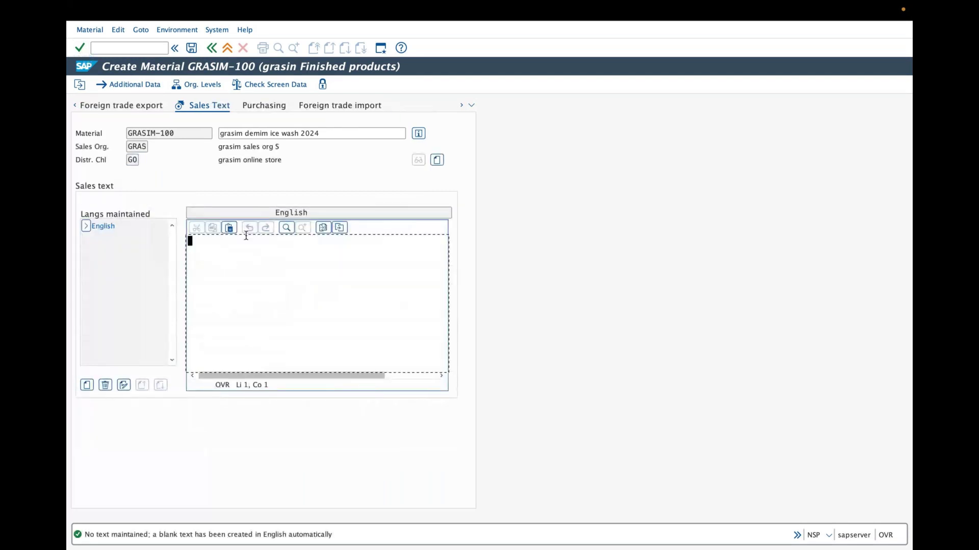
# Type 'grasim demin eco 2024' into the English sales text editor, removing a stray '95'
pyautogui.click(213, 253)
pyautogui.write('grasim demin')
pyautogui.write('eco')
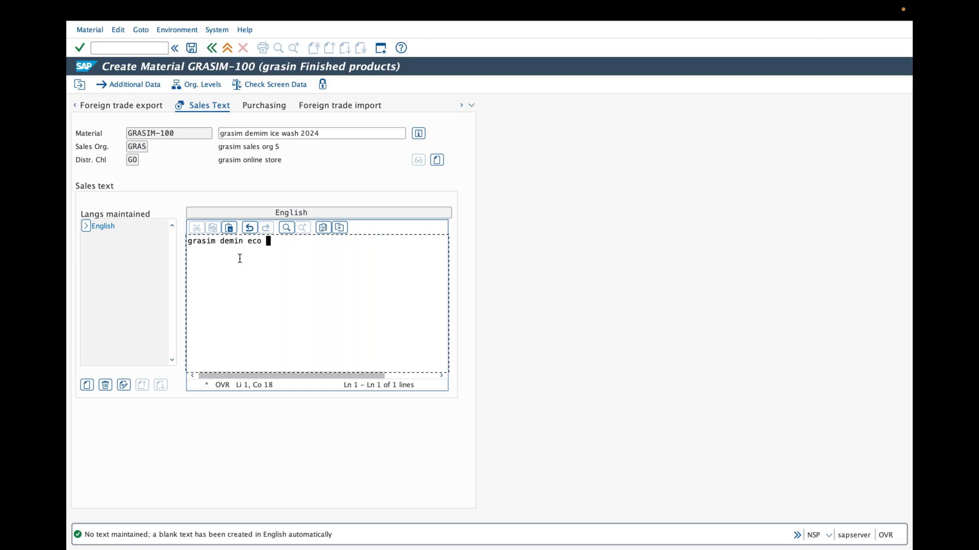
pyautogui.write(' 2024')
pyautogui.press('Return')
pyautogui.write('95')
pyautogui.press('BackSpace')
pyautogui.press('BackSpace')
pyautogui.press('BackSpace')
# Export the sales text to the Desktop folder under the file name 'grasim 2024'
pyautogui.click(335, 230)
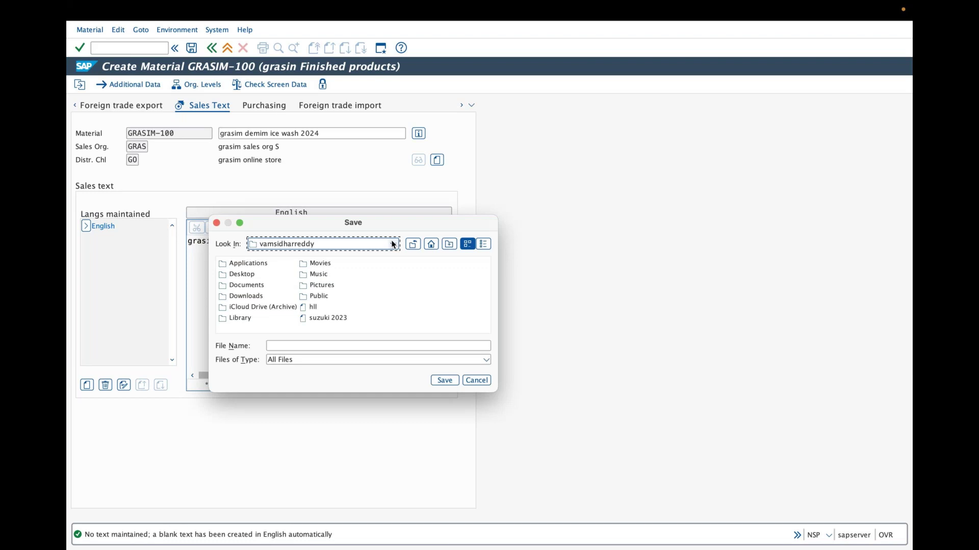
pyautogui.click(393, 244)
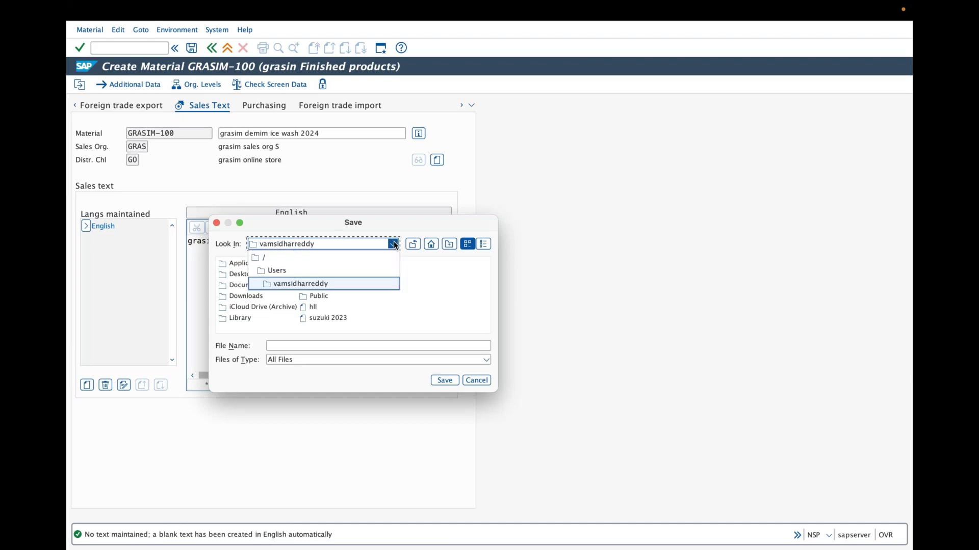
pyautogui.click(399, 297)
pyautogui.click(305, 346)
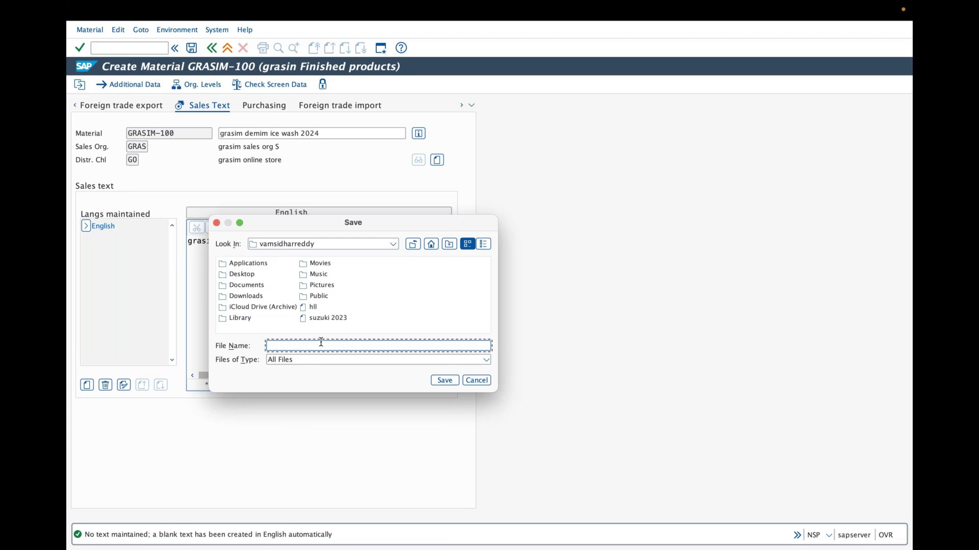
pyautogui.write('grasim 2024')
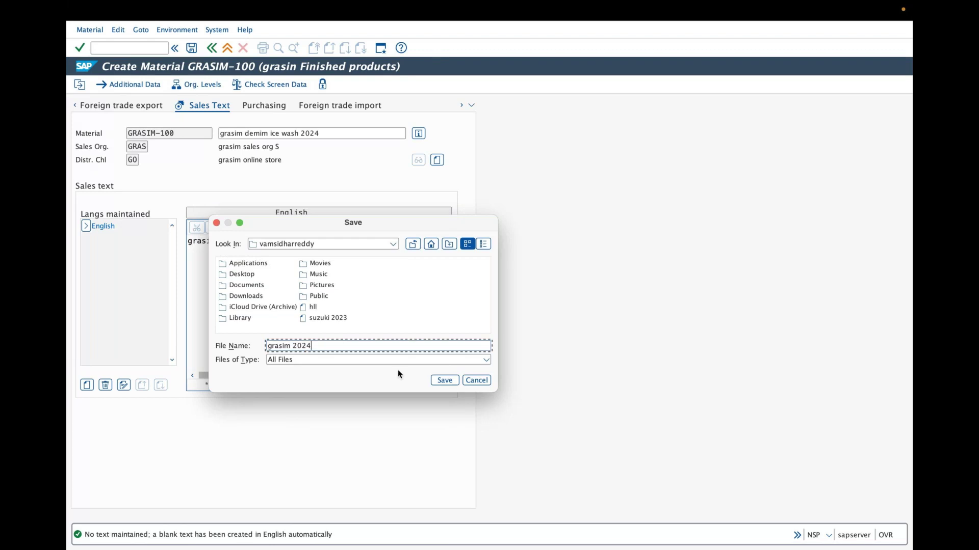
pyautogui.click(243, 274)
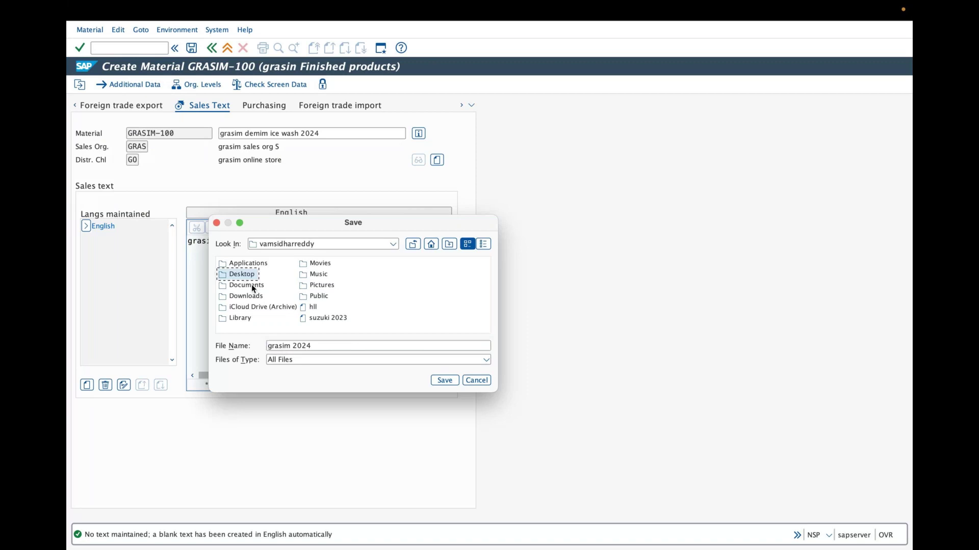
pyautogui.click(443, 381)
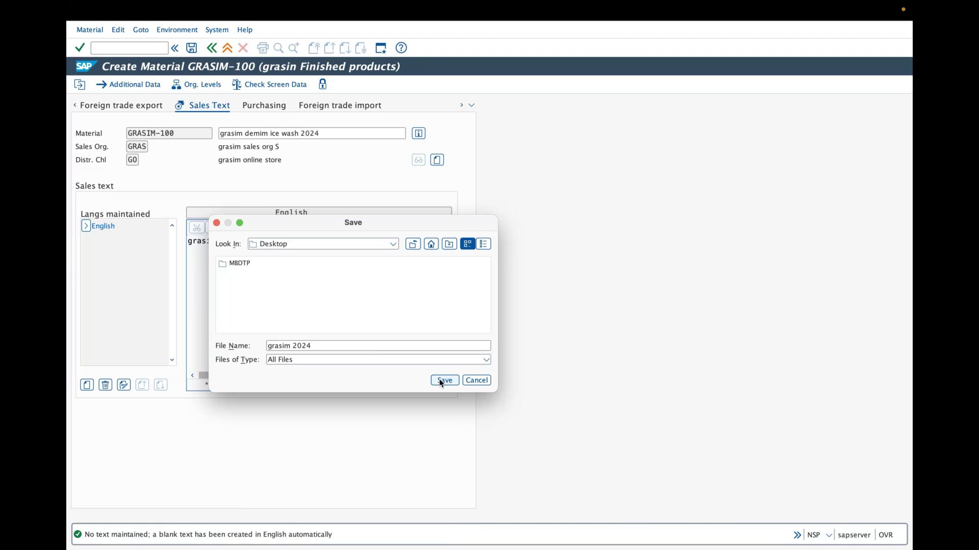
pyautogui.click(297, 323)
pyautogui.click(245, 297)
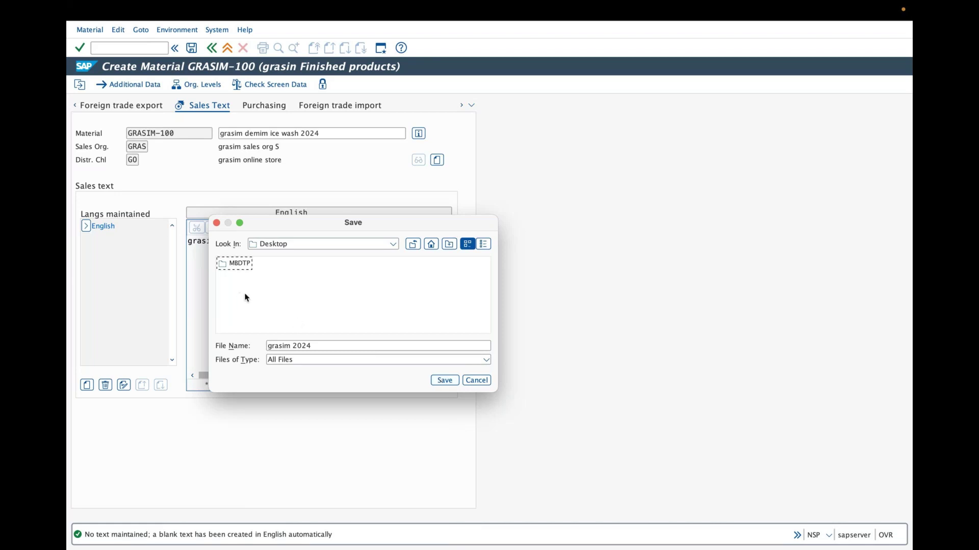
pyautogui.click(438, 381)
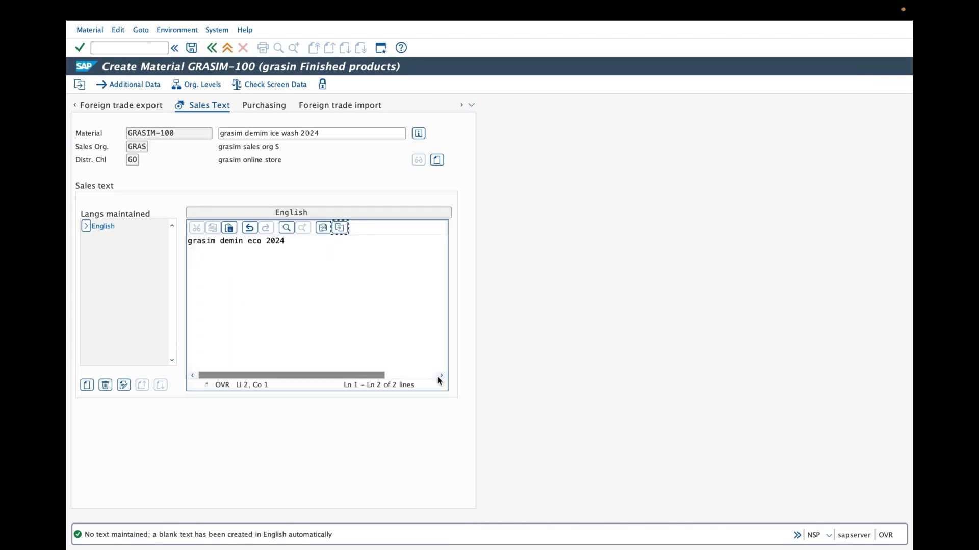
# Move the SAP window aside and open the Desktop file 'grasim 2024' in TextEdit
pyautogui.moveTo(643, 21)
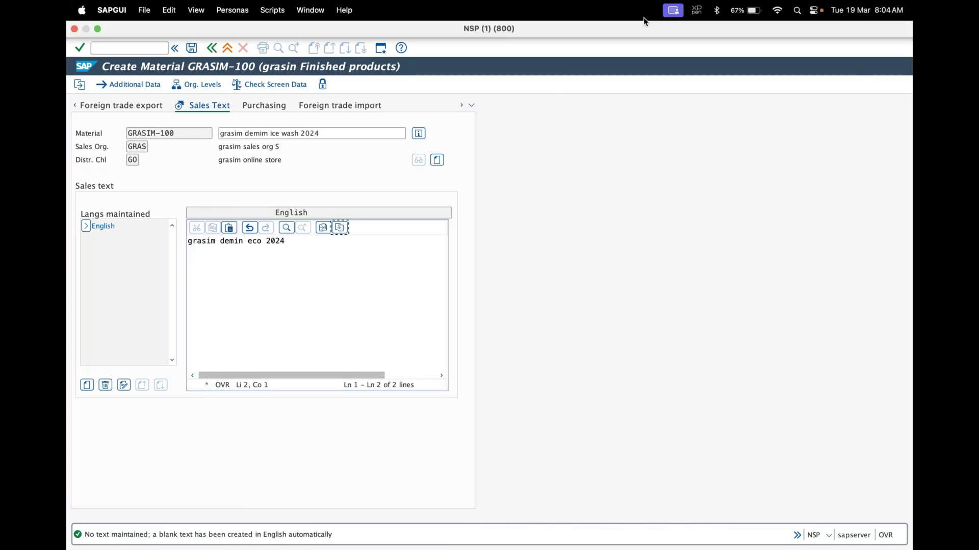
pyautogui.click(97, 29)
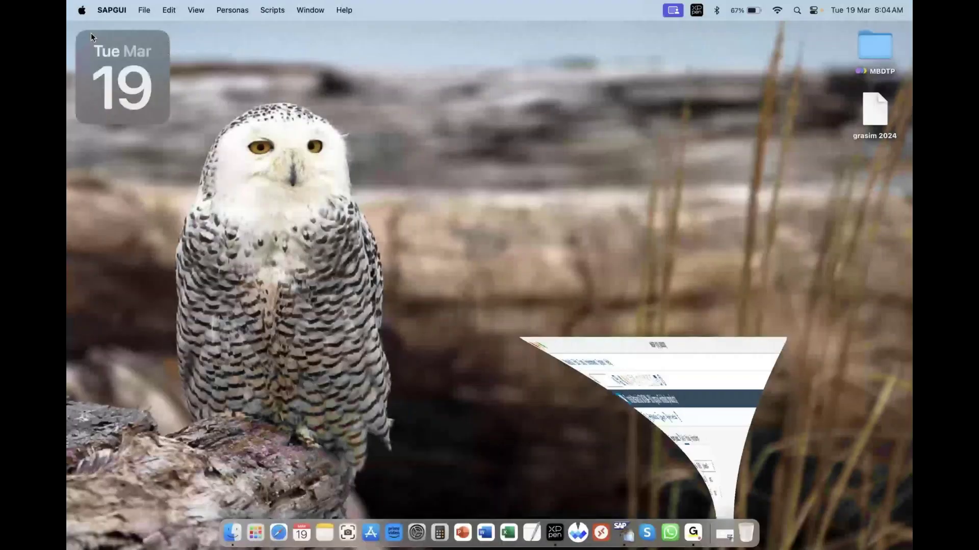
pyautogui.moveTo(876, 122); pyautogui.dragTo(748, 164)
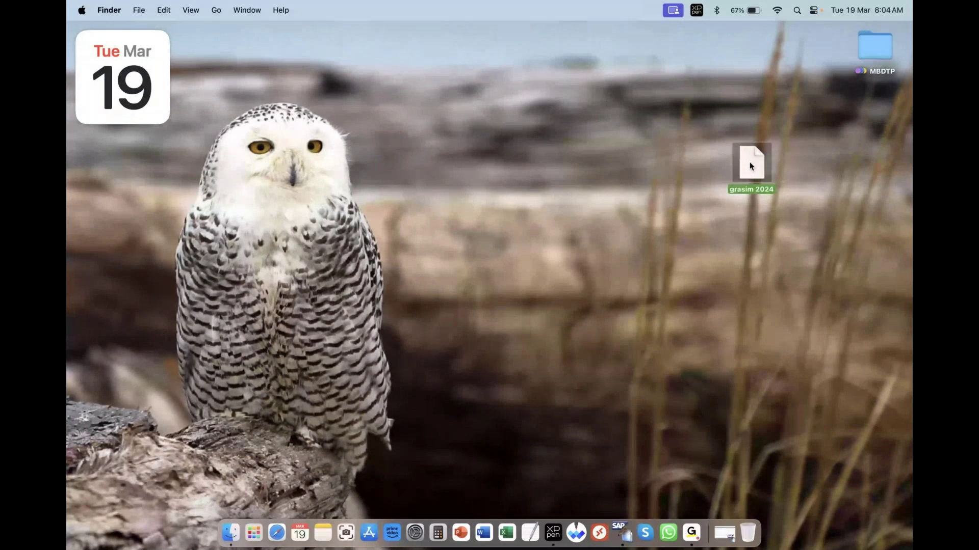
pyautogui.doubleClick(749, 166)
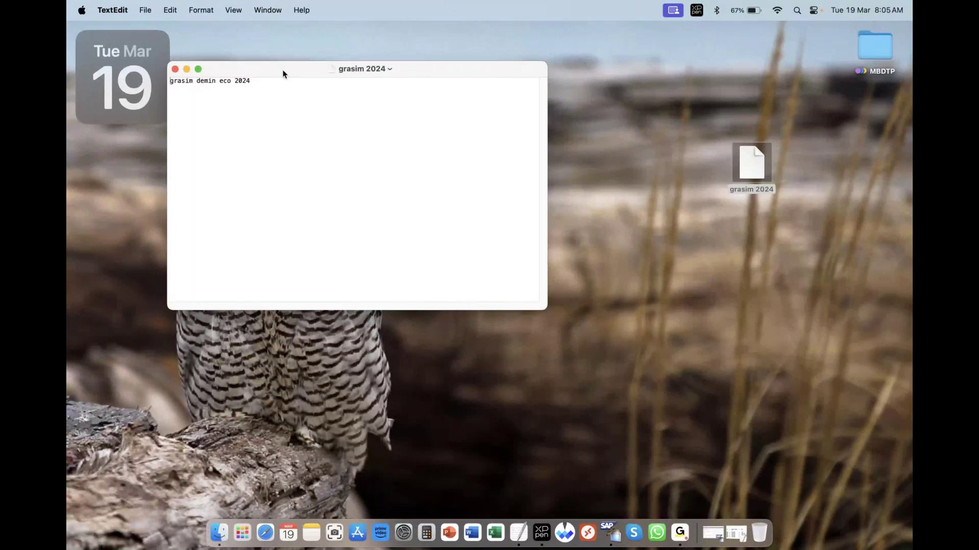
pyautogui.moveTo(282, 70); pyautogui.dragTo(291, 81)
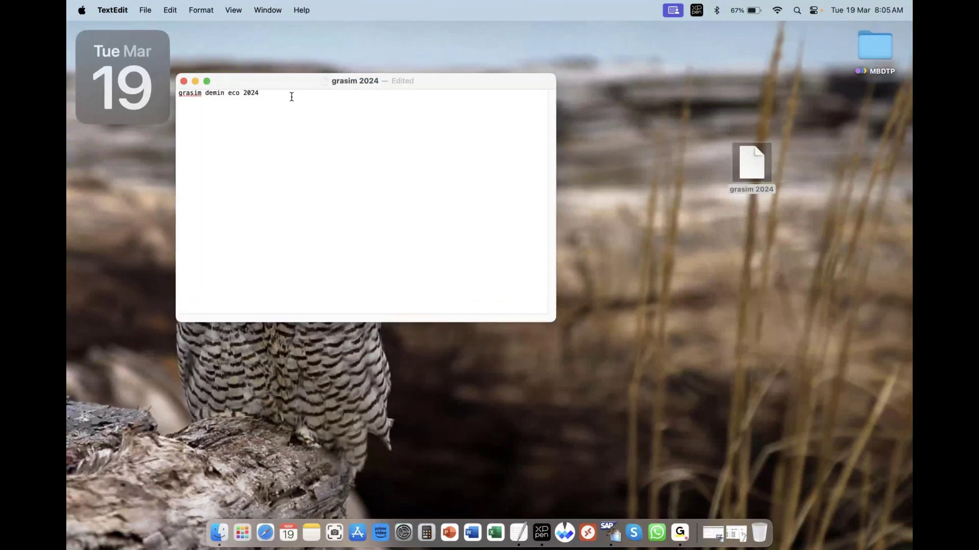
# Add the lines '95% cotton' and '5%elast', then close the file and reopen it to check
pyautogui.press('Return')
pyautogui.write('95')
pyautogui.write('%steeck')
pyautogui.press('BackSpace')
pyautogui.press('BackSpace')
pyautogui.press('BackSpace')
pyautogui.write('ch')
pyautogui.press('BackSpace')
pyautogui.press('BackSpace')
pyautogui.press('BackSpace')
pyautogui.press('BackSpace')
pyautogui.press('BackSpace')
pyautogui.write('cotton 5%elast')
pyautogui.click(184, 81)
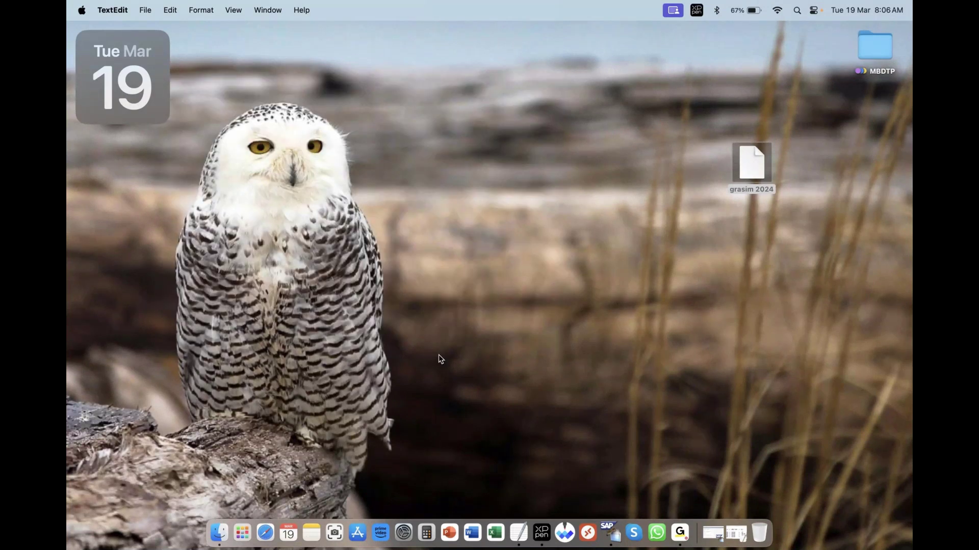
pyautogui.doubleClick(753, 174)
# Replace the English sales text with the contents of the grasim 2024 file from the Desktop
pyautogui.click(714, 534)
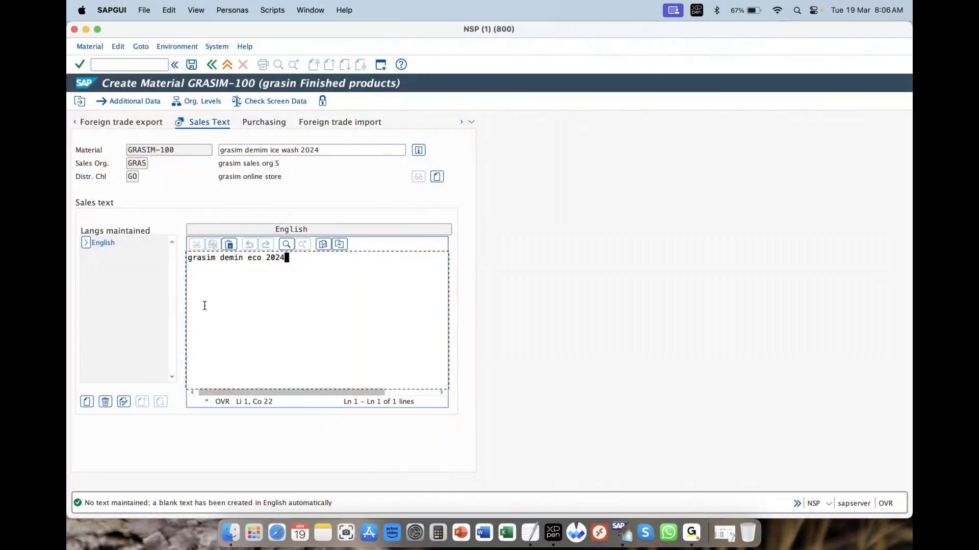
pyautogui.moveTo(204, 306); pyautogui.dragTo(169, 253)
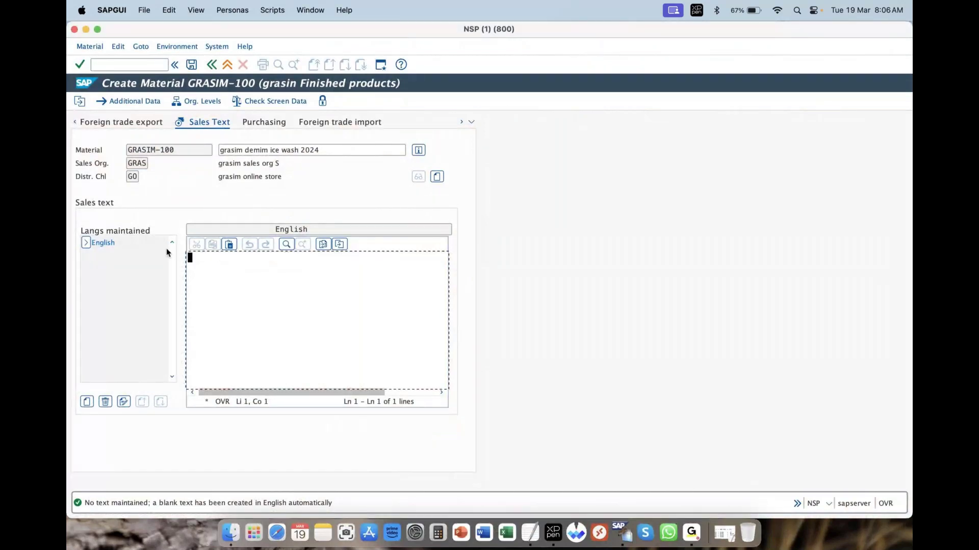
pyautogui.click(323, 245)
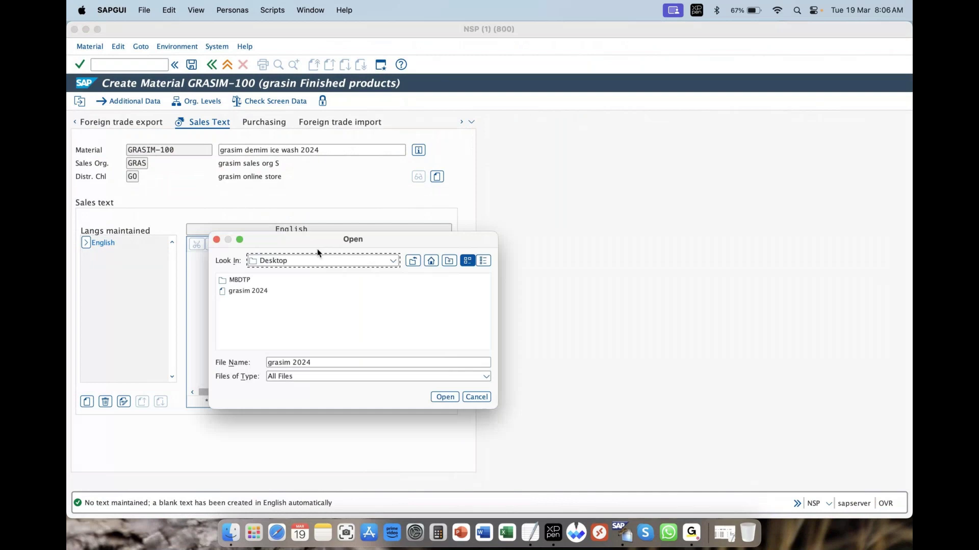
pyautogui.click(255, 291)
pyautogui.doubleClick(255, 291)
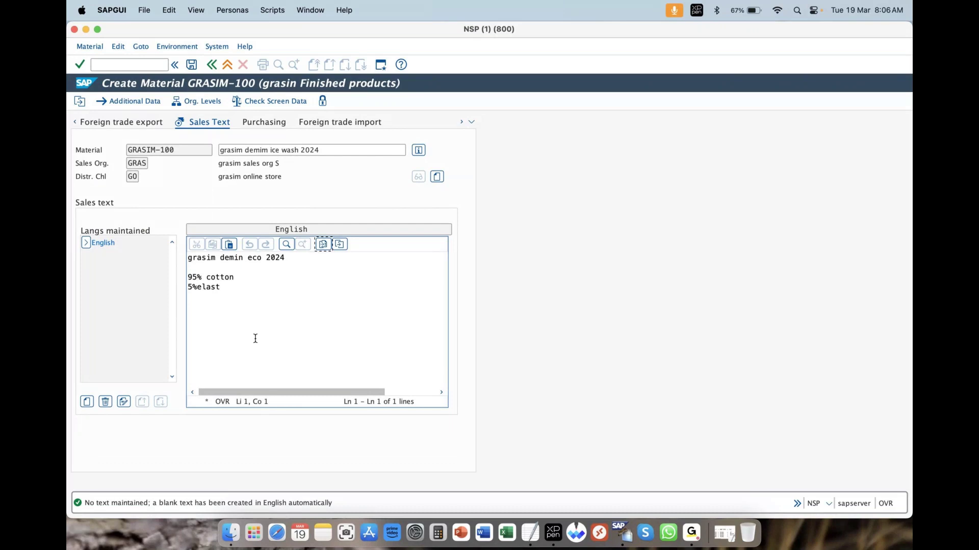
# Add blank lines below the imported text, containing '95% cotton' and '5%elast', and continue to MRP 1
pyautogui.click(232, 289)
pyautogui.press('Return')
pyautogui.press('Return')
pyautogui.press('Return')
pyautogui.press('Return')
pyautogui.press('Return')
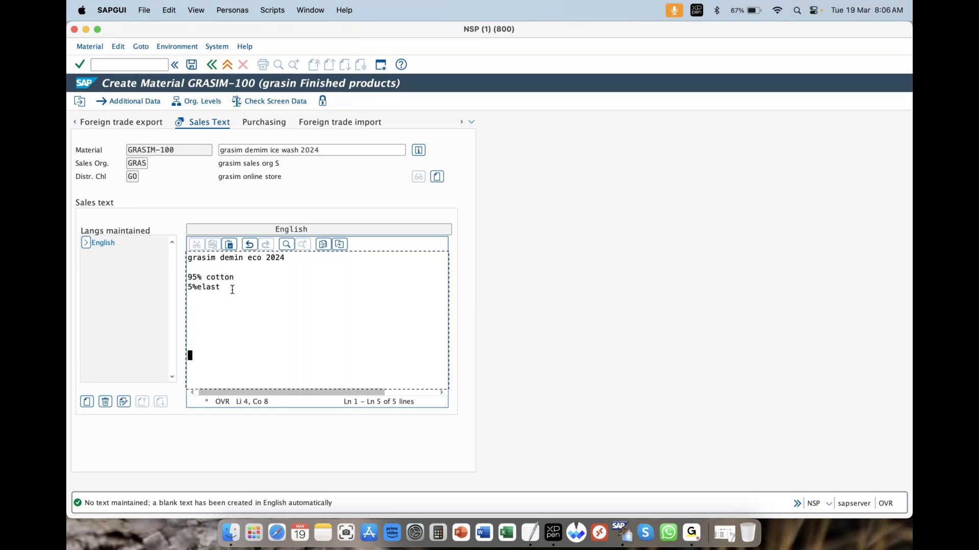
pyautogui.press('Return')
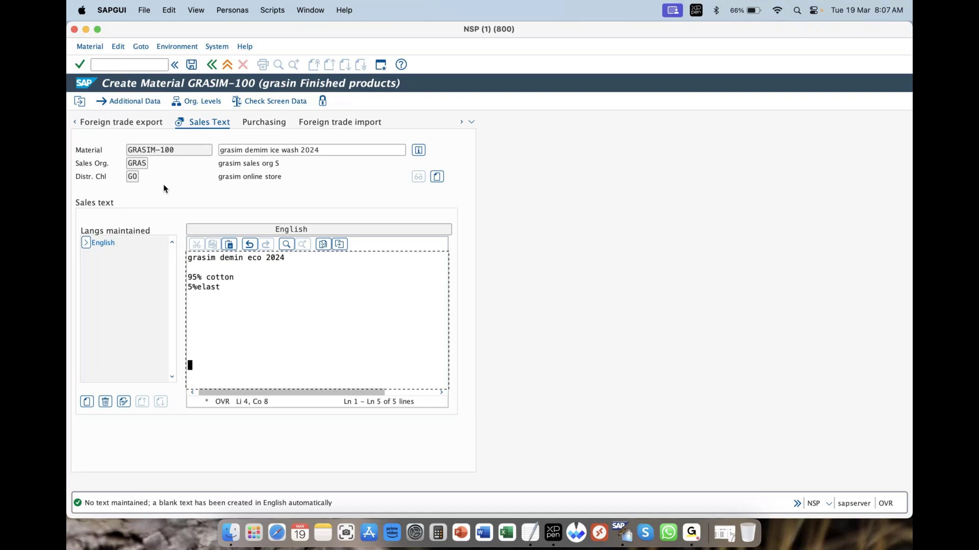
pyautogui.press('Return')
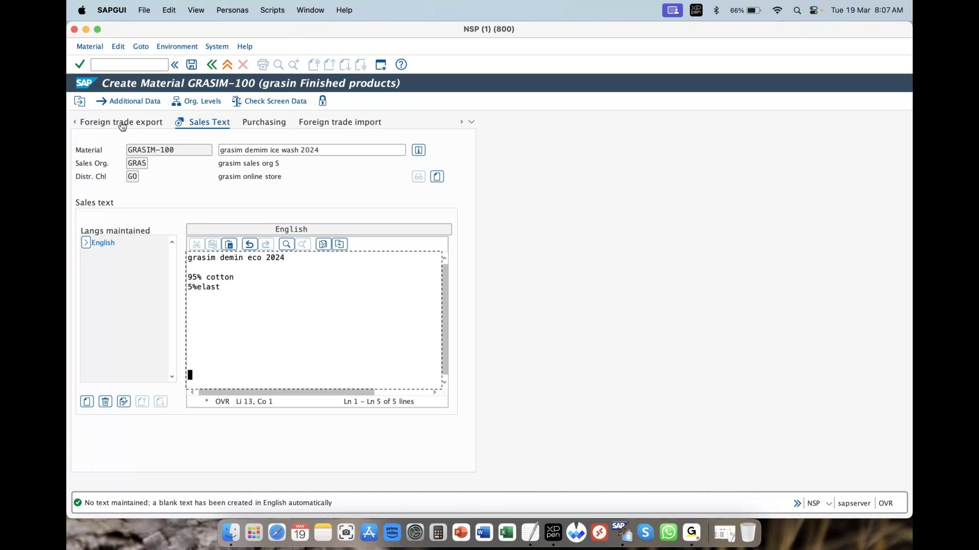
pyautogui.click(122, 126)
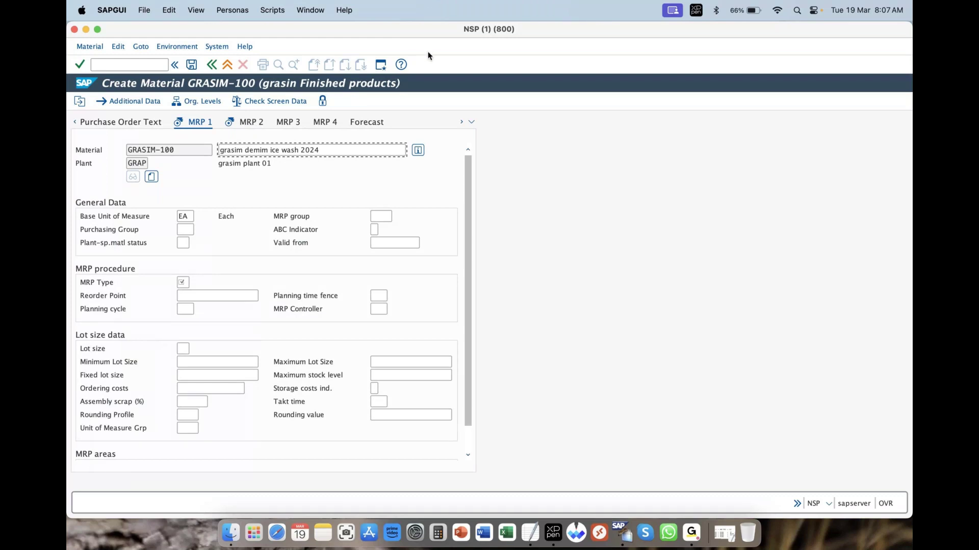
# Show the 34-entry MRP Type value list, including ND No planning and PD MRP
pyautogui.moveTo(168, 274); pyautogui.dragTo(182, 287)
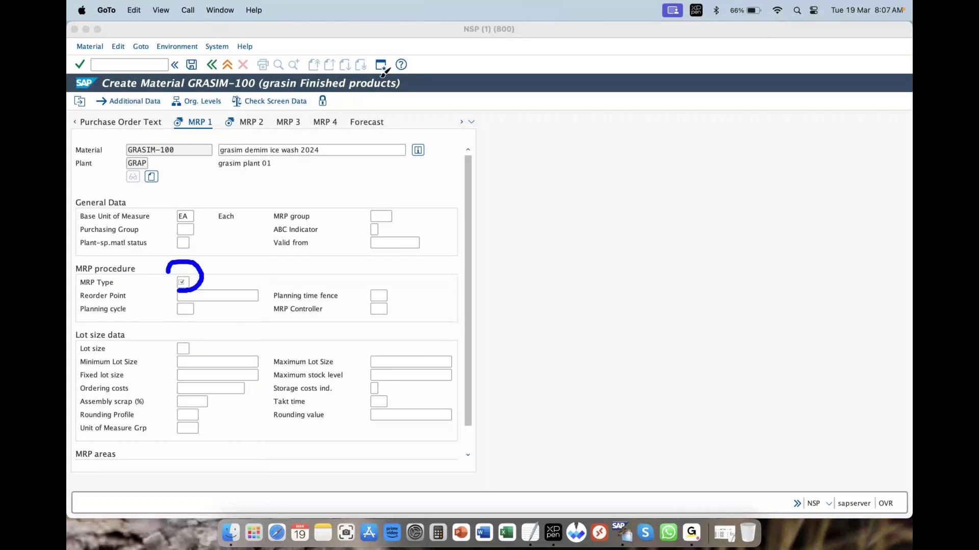
pyautogui.press('Escape')
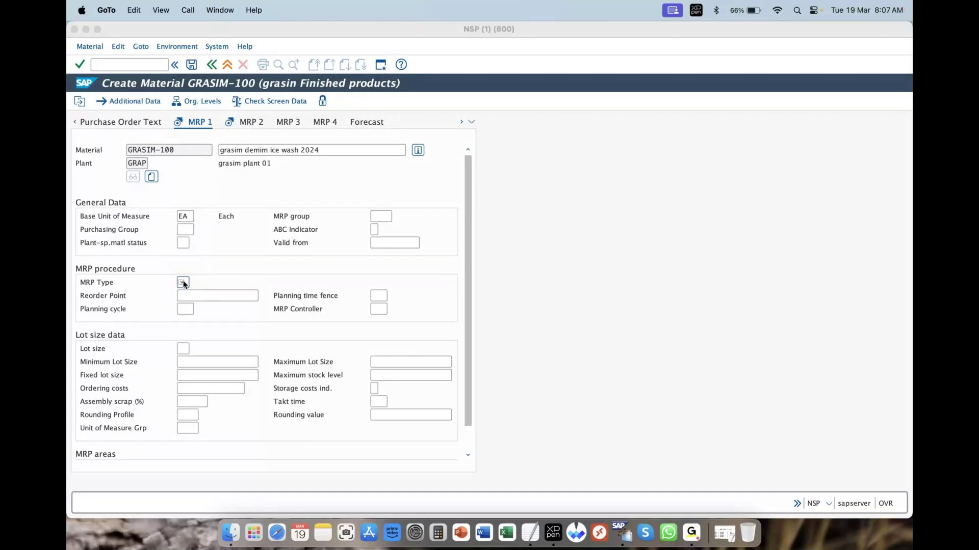
pyautogui.click(194, 284)
pyautogui.click(194, 283)
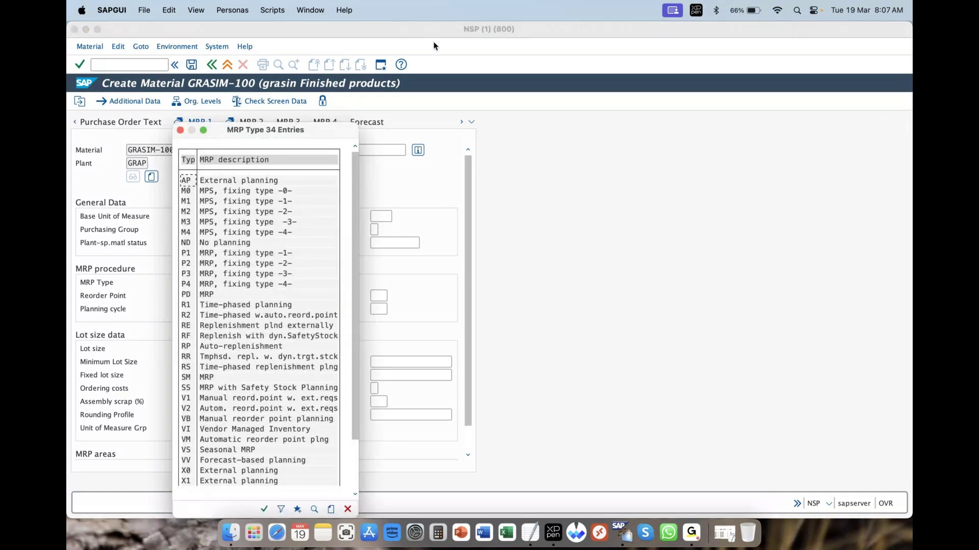
pyautogui.moveTo(168, 243); pyautogui.dragTo(143, 243)
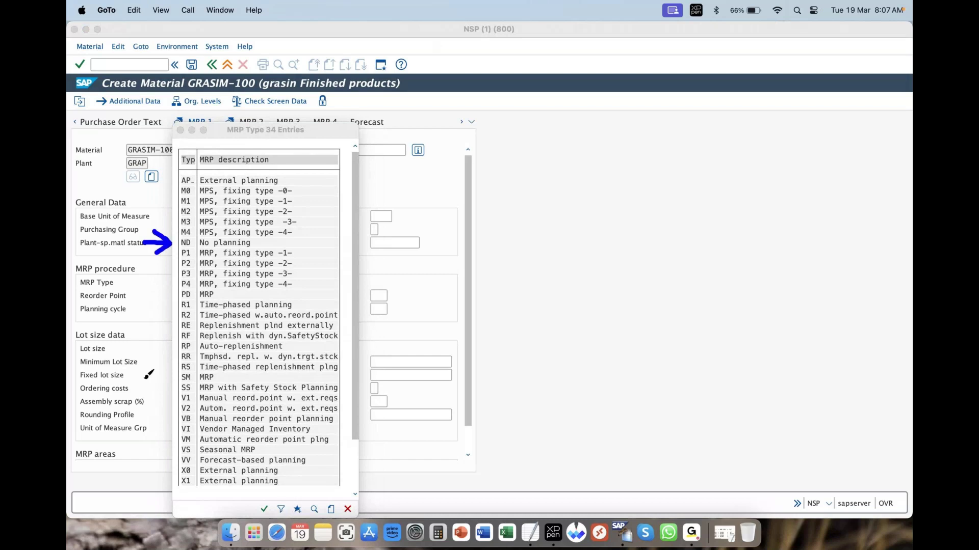
pyautogui.moveTo(167, 294); pyautogui.dragTo(143, 294)
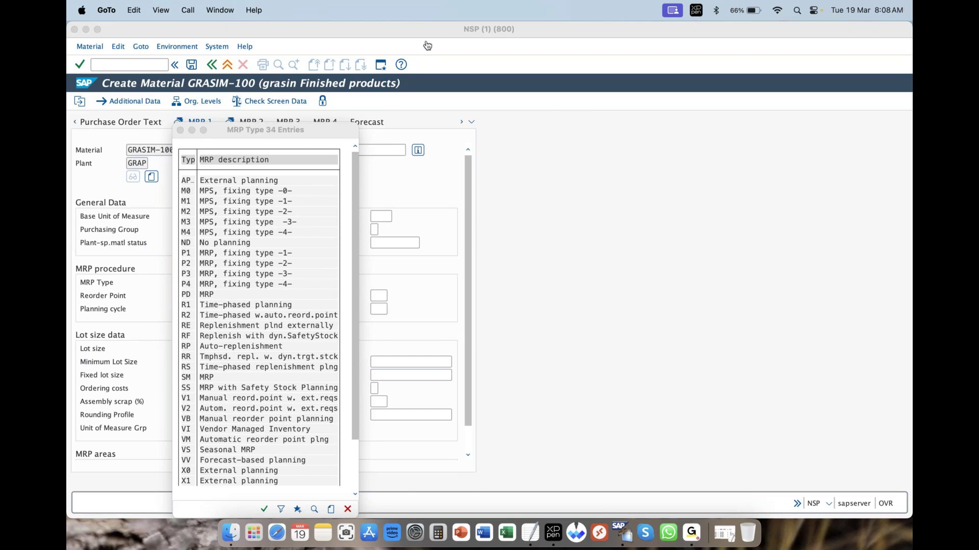
# Choose ND (No planning) from the 34-entry MRP Type list as the MRP type
pyautogui.click(234, 243)
pyautogui.click(232, 242)
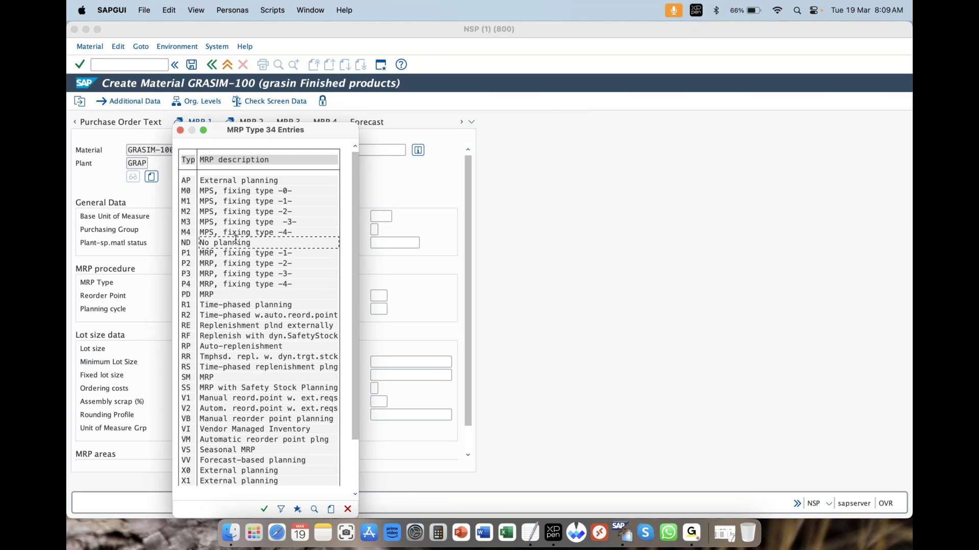
pyautogui.moveTo(260, 243); pyautogui.dragTo(202, 243)
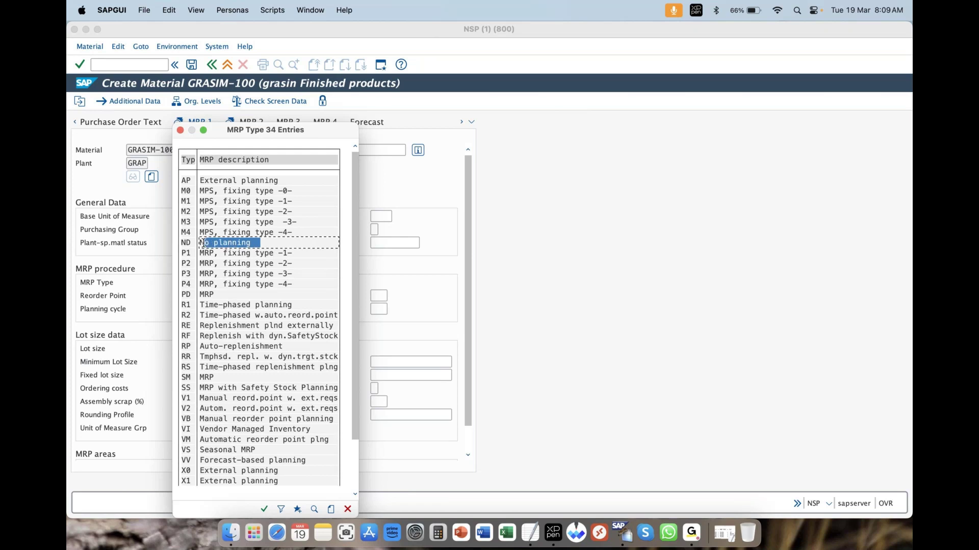
pyautogui.click(240, 246)
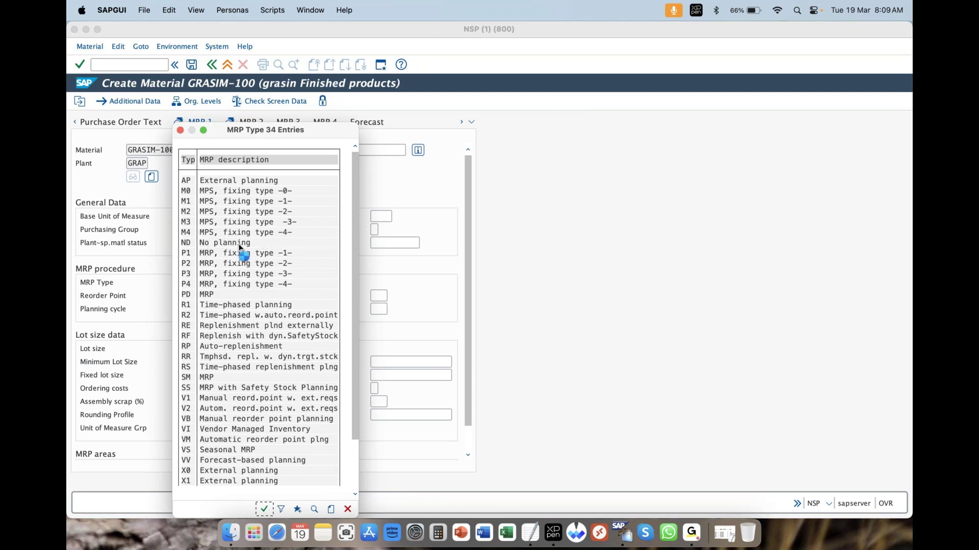
pyautogui.click(240, 246)
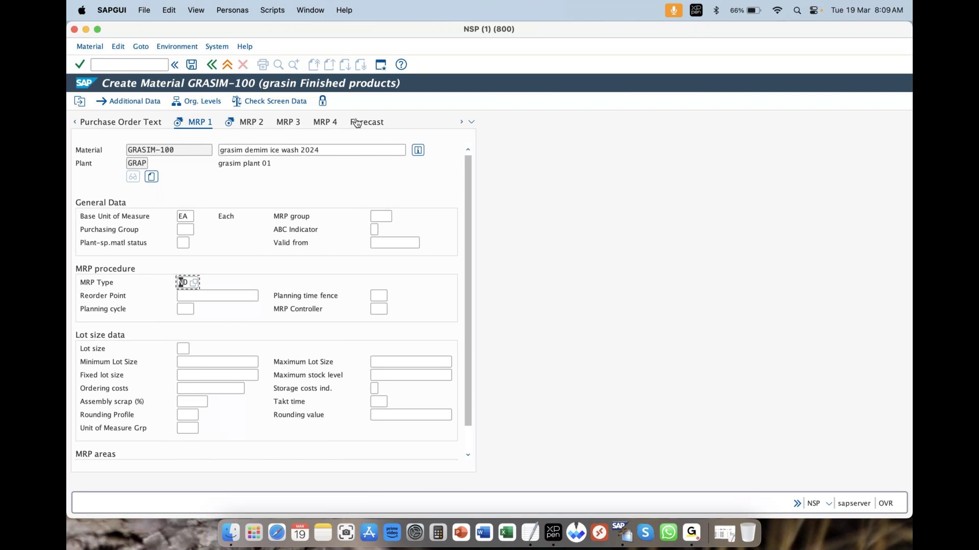
# Pick a purchasing group from its F4 list and continue with MRP type ND to MRP 2
pyautogui.click(397, 61)
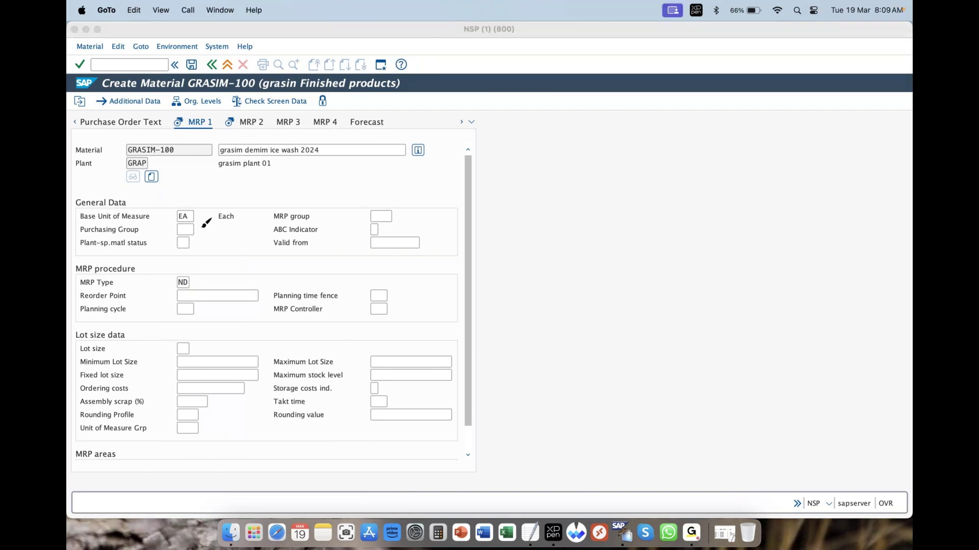
pyautogui.click(200, 229)
pyautogui.moveTo(200, 229); pyautogui.dragTo(205, 228)
pyautogui.press('Escape')
pyautogui.click(185, 230)
pyautogui.press('F4')
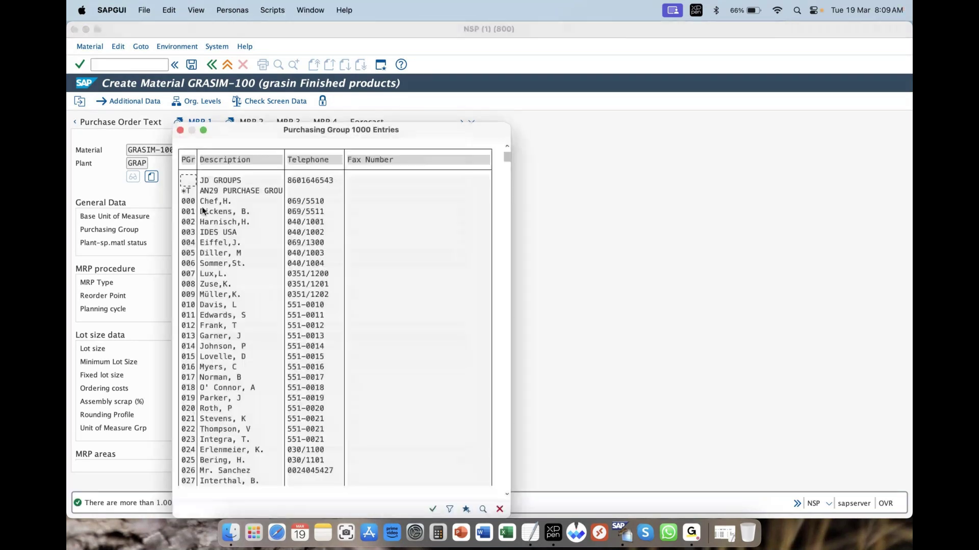
pyautogui.click(201, 212)
pyautogui.doubleClick(201, 212)
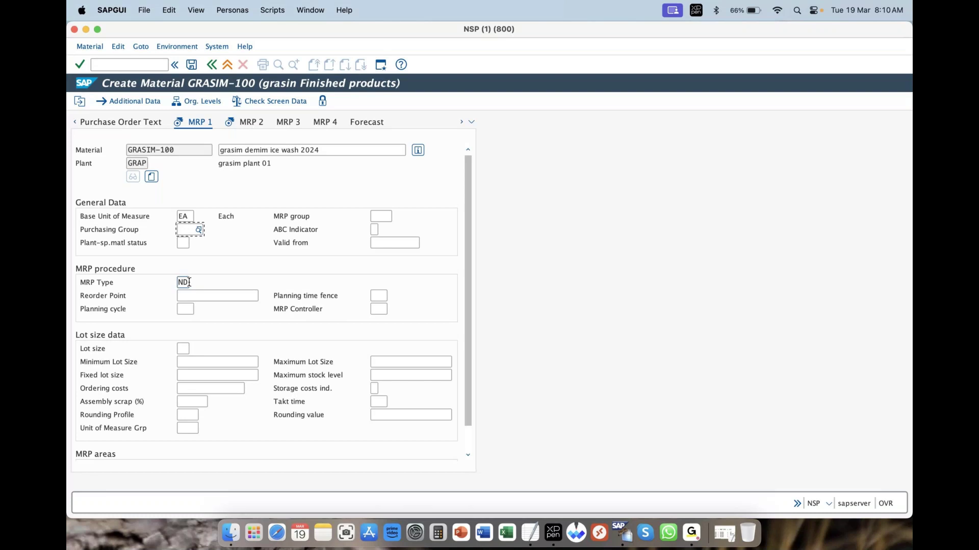
pyautogui.click(79, 65)
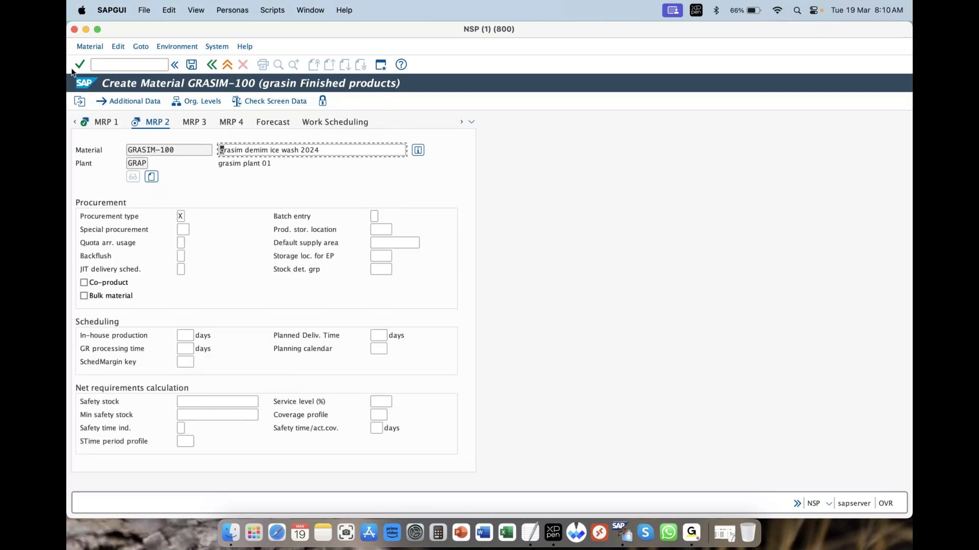
# Leave MRP 2 unchanged and page on to Plant data / stor. 1 for storage location GRA1
pyautogui.click(377, 334)
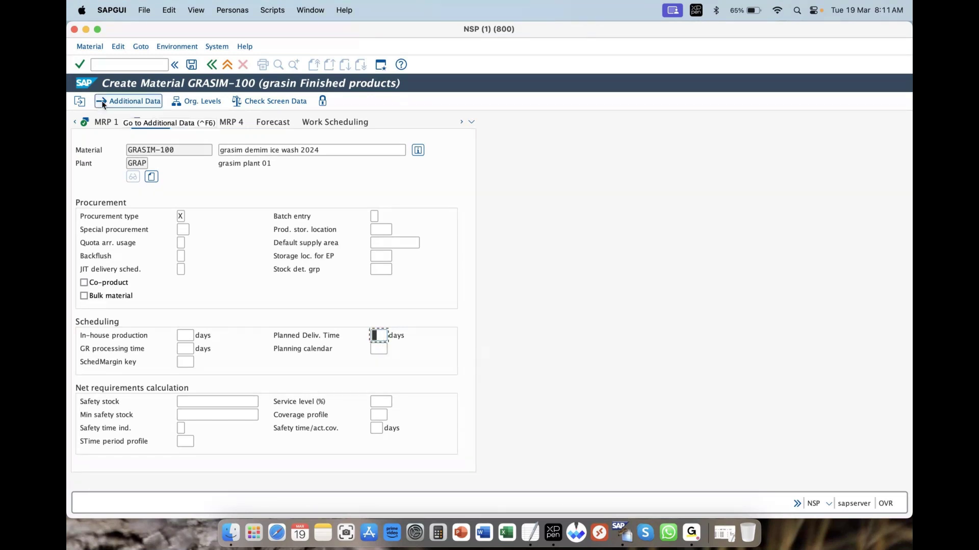
pyautogui.click(80, 64)
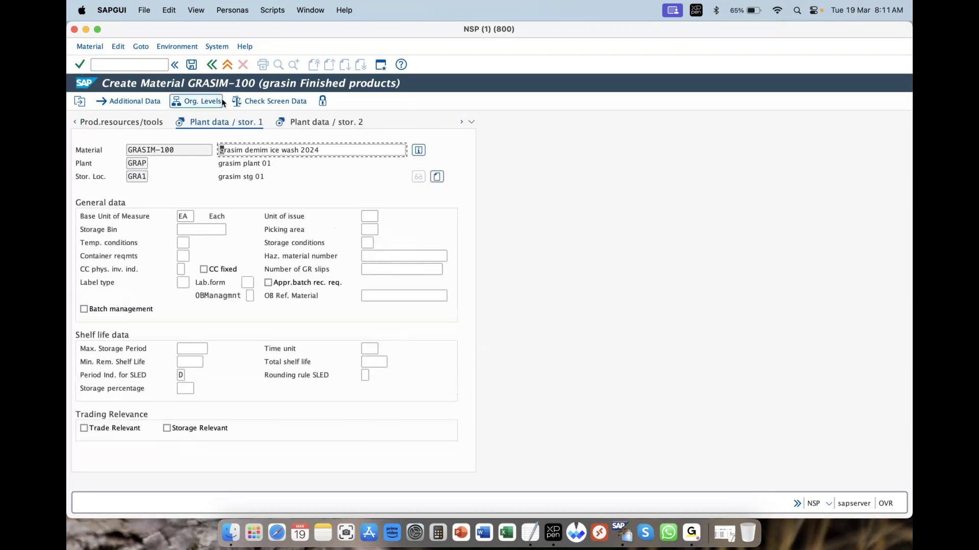
# Confirm Plant data / stor. 2 and the Warehouse Mgmt 1 and 2 views for warehouse GRW
pyautogui.click(82, 63)
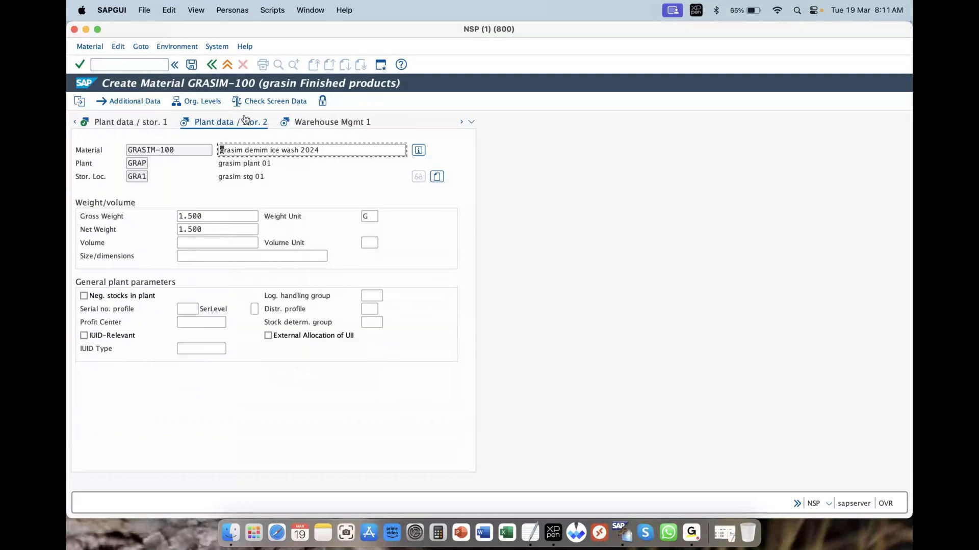
pyautogui.click(80, 64)
pyautogui.click(80, 68)
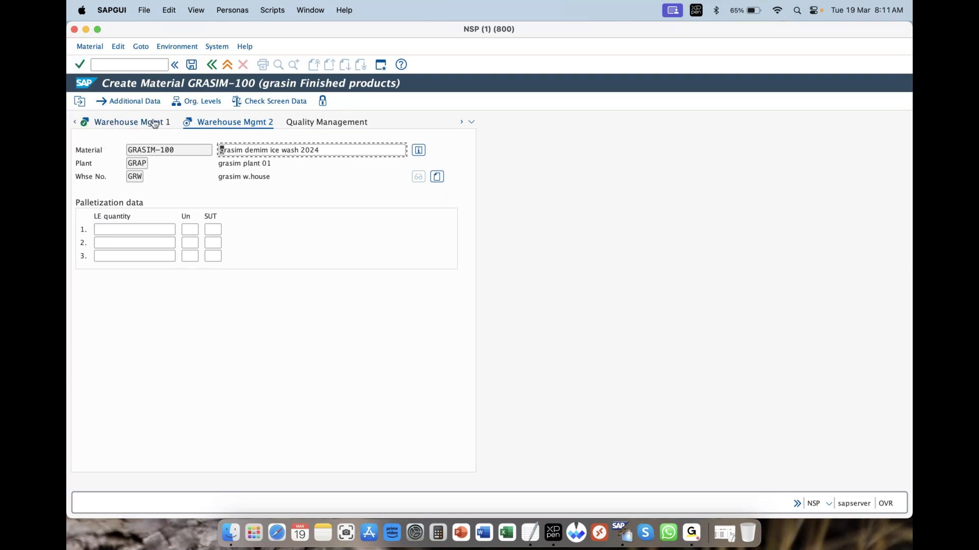
pyautogui.click(80, 65)
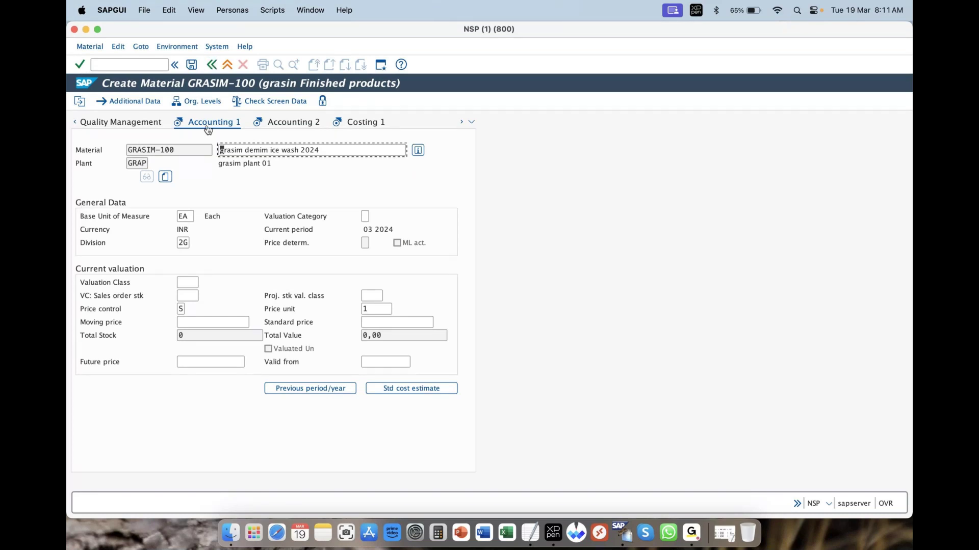
# Set valuation class 7920 Finished products from the Valuation Class list on Accounting 1
pyautogui.click(186, 281)
pyautogui.click(203, 282)
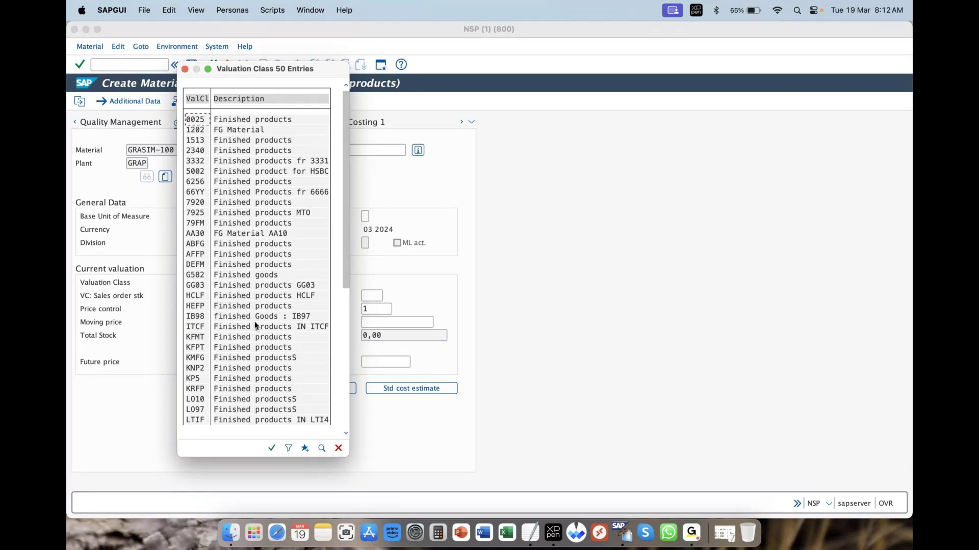
pyautogui.click(193, 204)
pyautogui.click(193, 203)
pyautogui.click(266, 202)
pyautogui.doubleClick(266, 202)
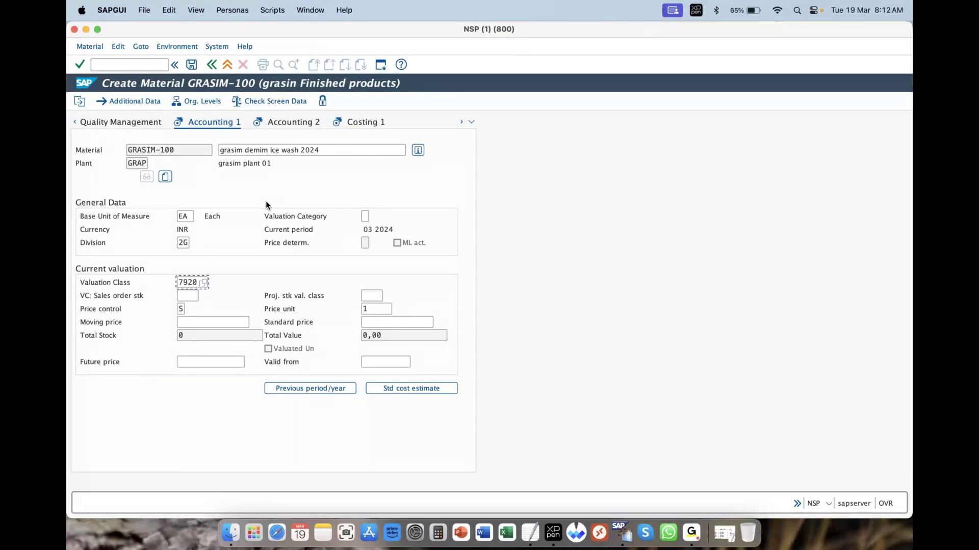
pyautogui.click(186, 310)
# Set price control to S (Standard price) and check the accounting data
pyautogui.write('S')
pyautogui.click(189, 309)
pyautogui.click(207, 225)
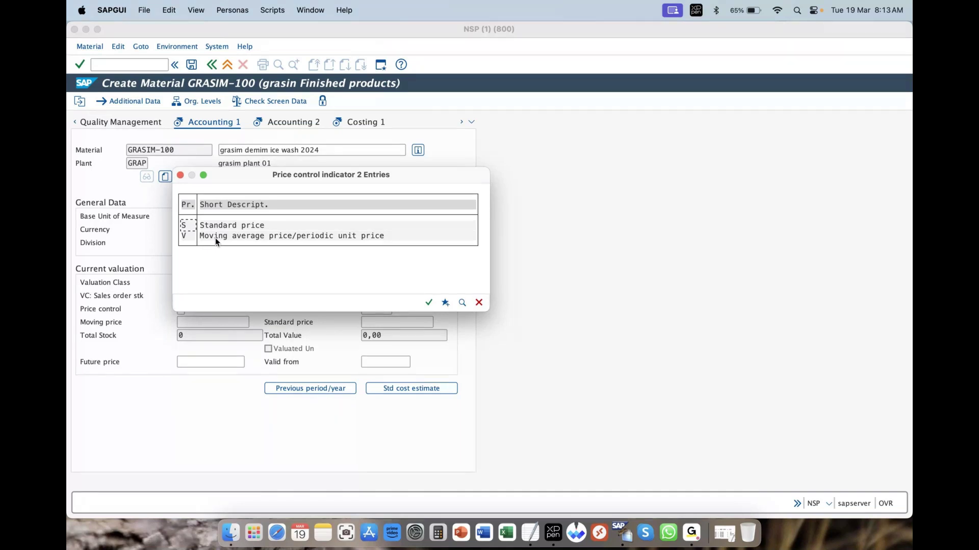
pyautogui.click(253, 224)
pyautogui.click(429, 302)
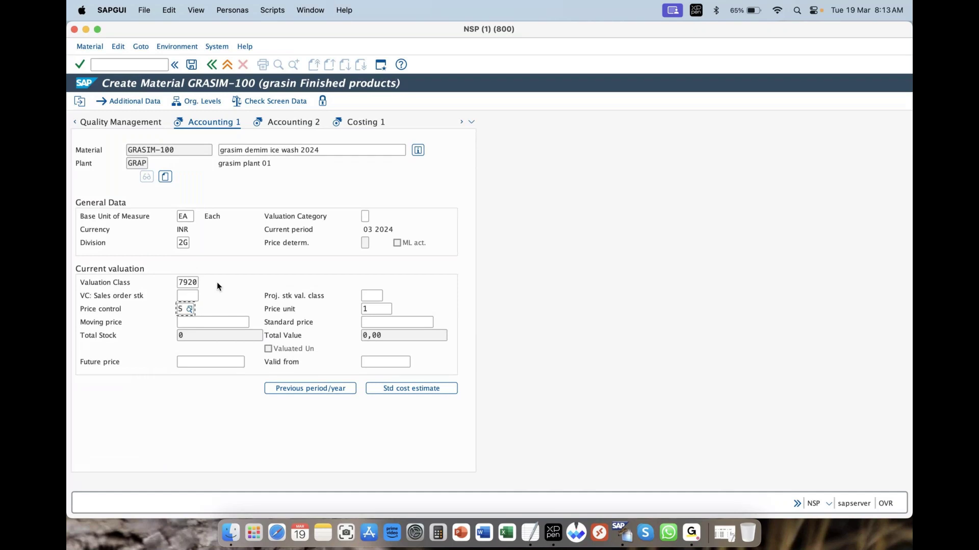
pyautogui.click(78, 64)
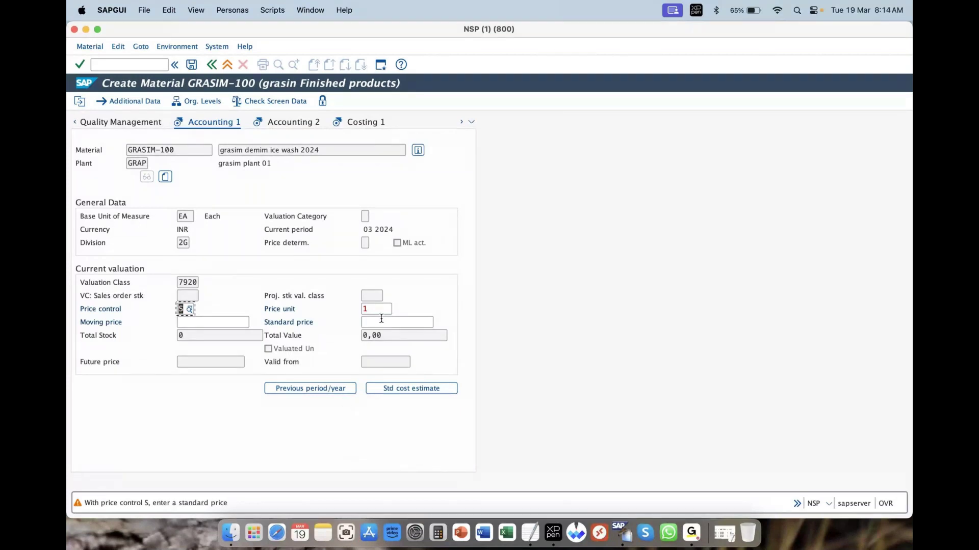
# Pass the standard-price warning, revisit Accounting 1 and 2, and advance to Costing 2
pyautogui.click(80, 65)
pyautogui.click(80, 65)
pyautogui.click(249, 127)
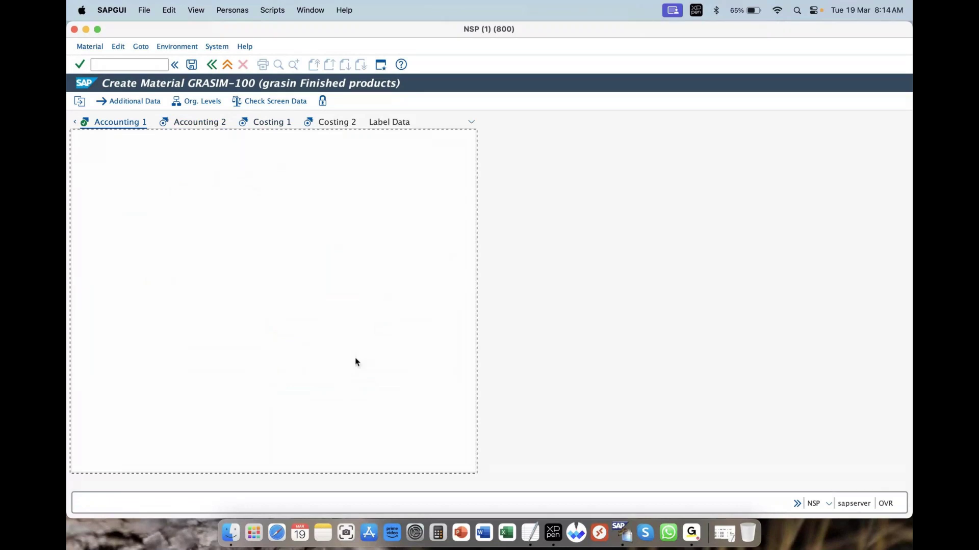
pyautogui.click(379, 322)
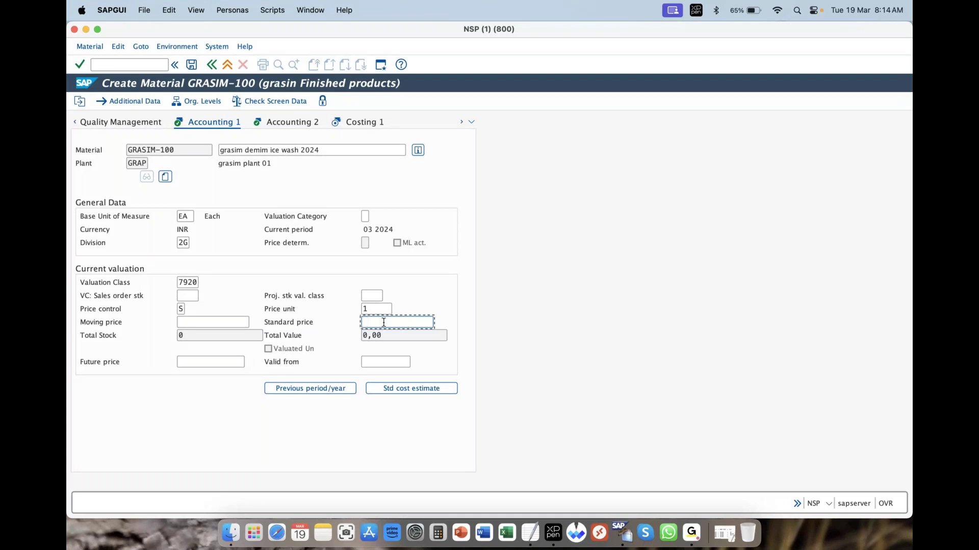
pyautogui.click(78, 64)
pyautogui.click(80, 66)
pyautogui.press('Return')
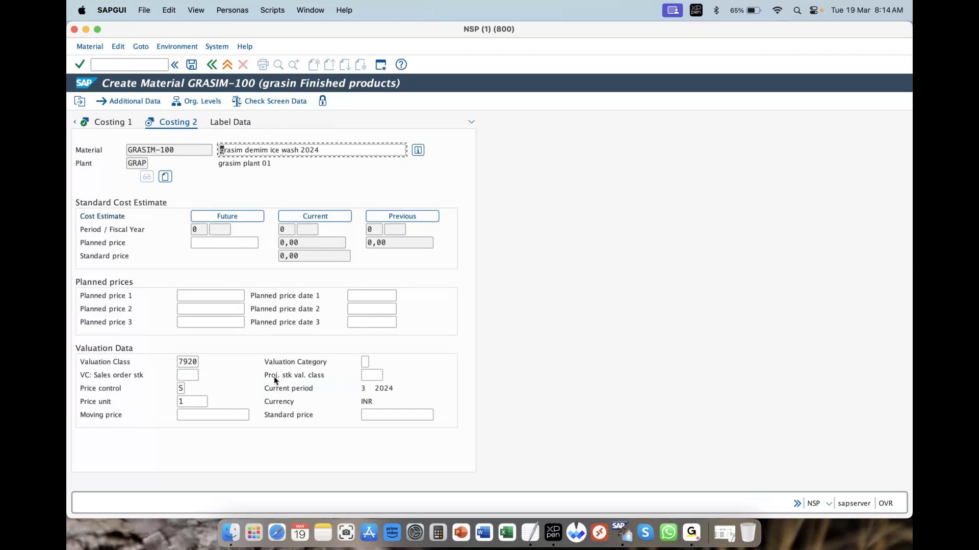
# Confirm the final Costing screen and answer Yes to save material GRASIM-100
pyautogui.click(80, 69)
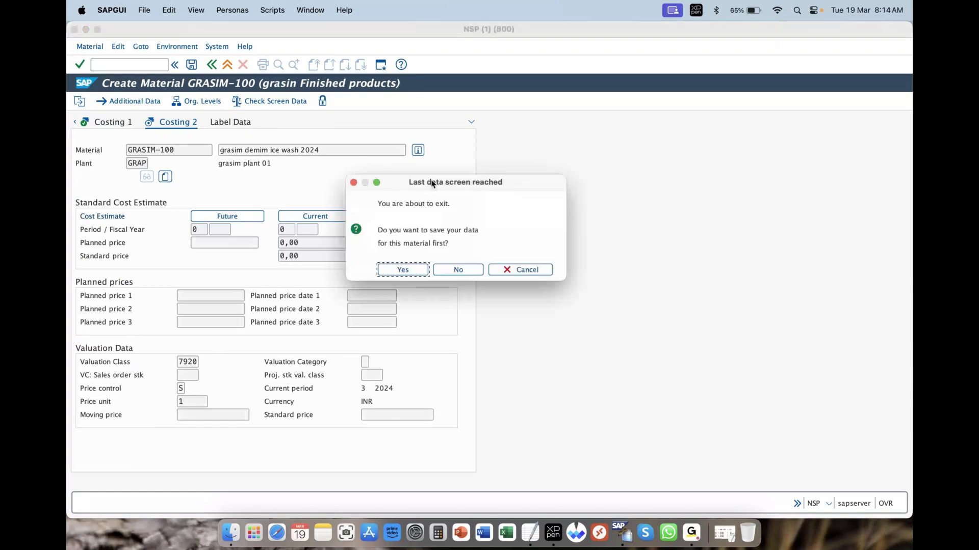
pyautogui.moveTo(431, 184); pyautogui.dragTo(439, 187)
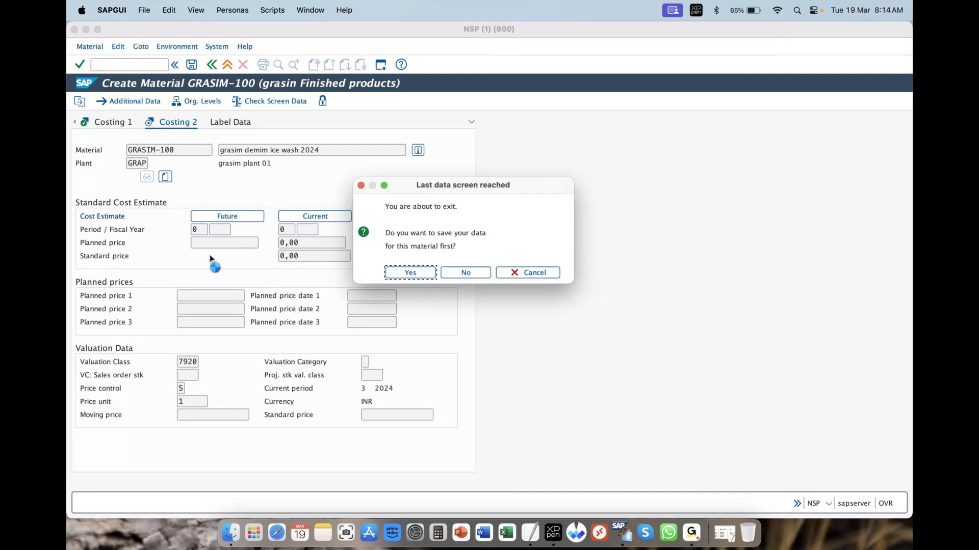
pyautogui.click(410, 273)
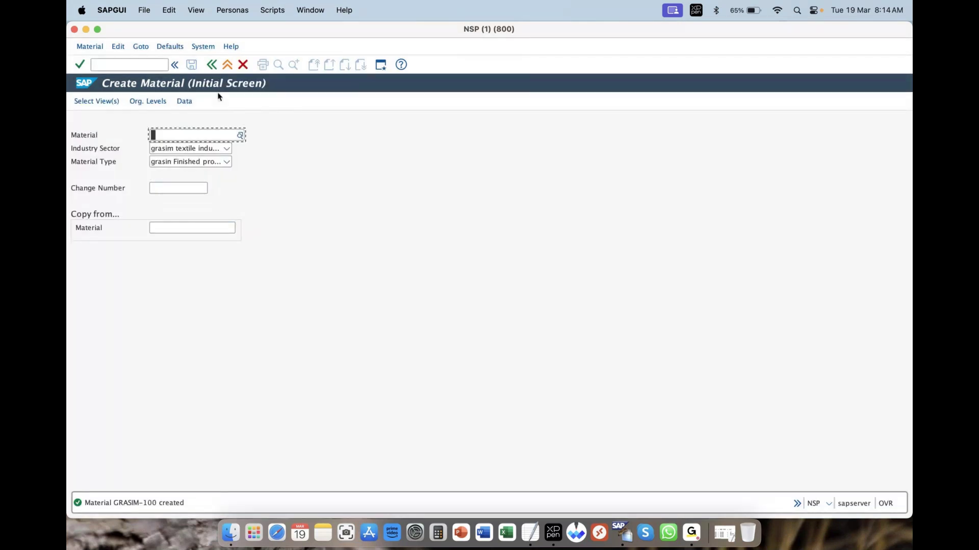
# Return to SAP Easy Access and run transaction mm02 to change GRASIM-100
pyautogui.click(210, 67)
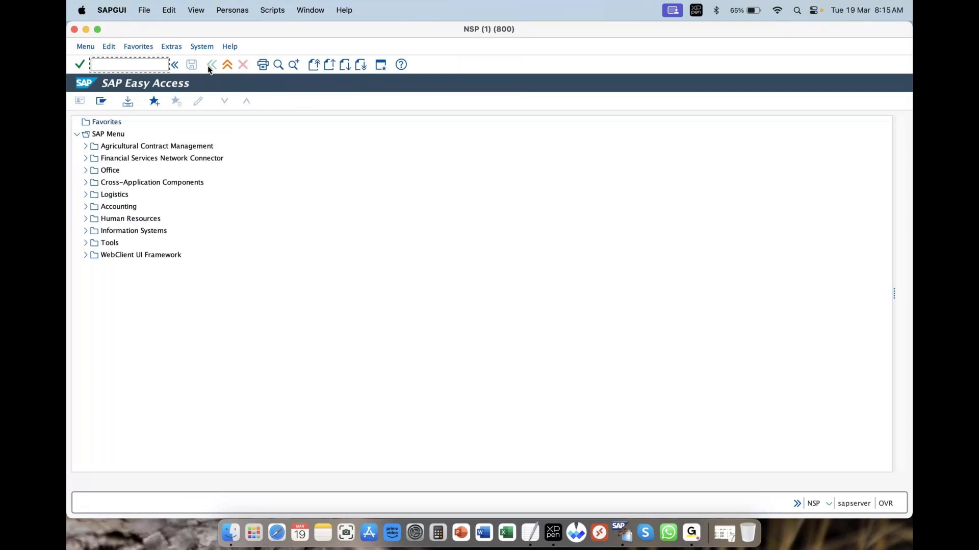
pyautogui.write('mm02')
pyautogui.press('Return')
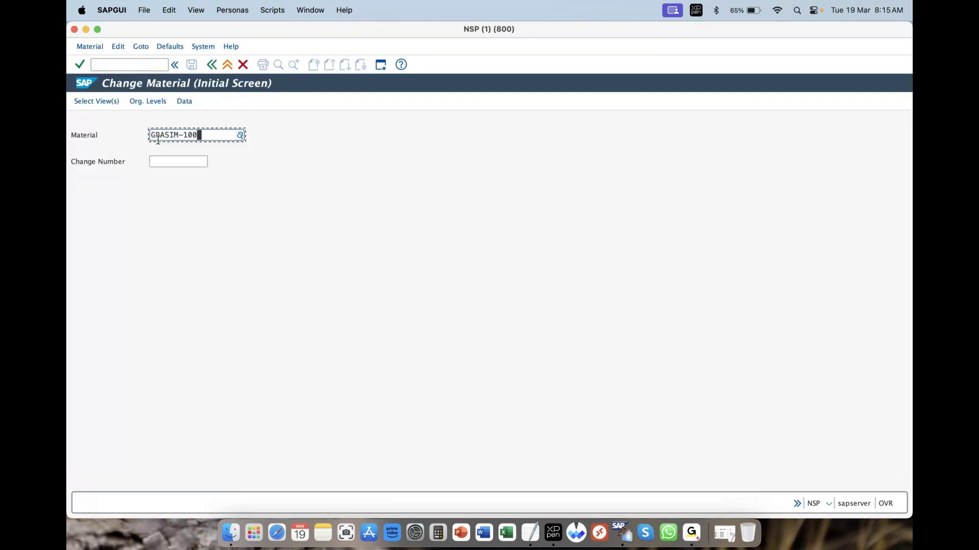
pyautogui.click(240, 136)
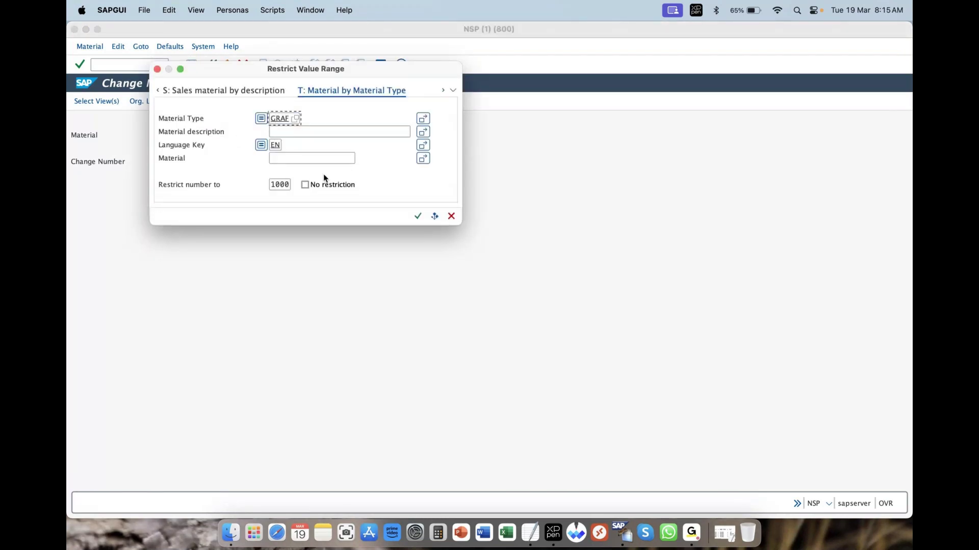
pyautogui.click(452, 89)
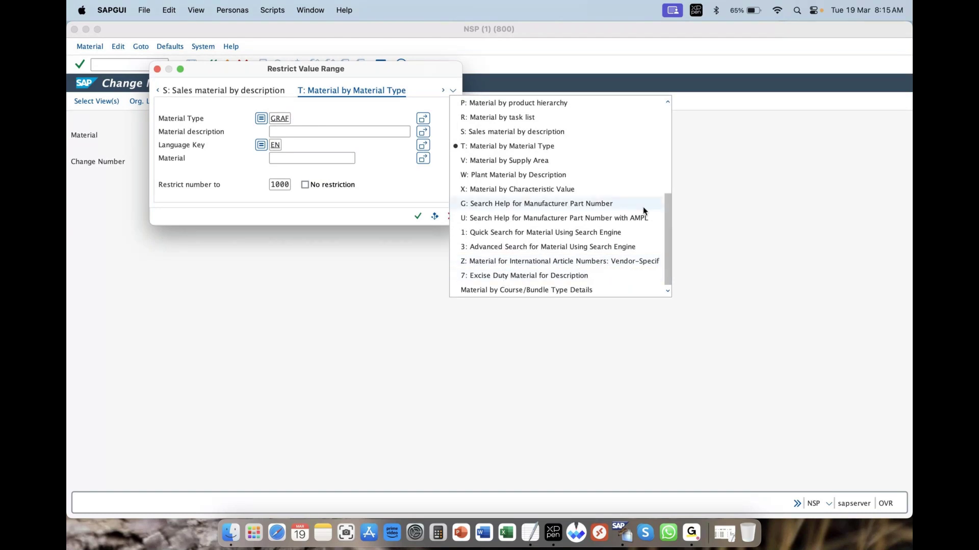
pyautogui.moveTo(669, 227); pyautogui.dragTo(669, 137)
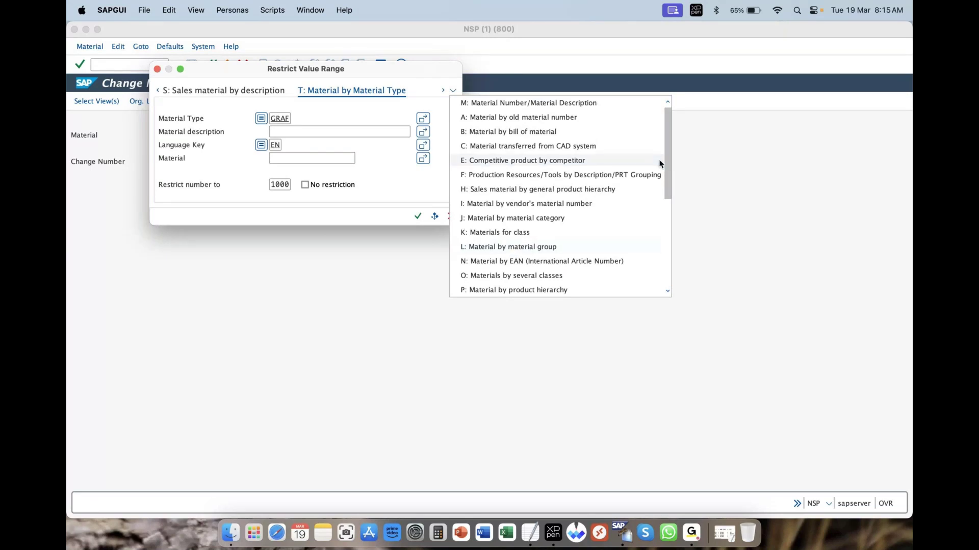
pyautogui.moveTo(668, 148); pyautogui.dragTo(662, 197)
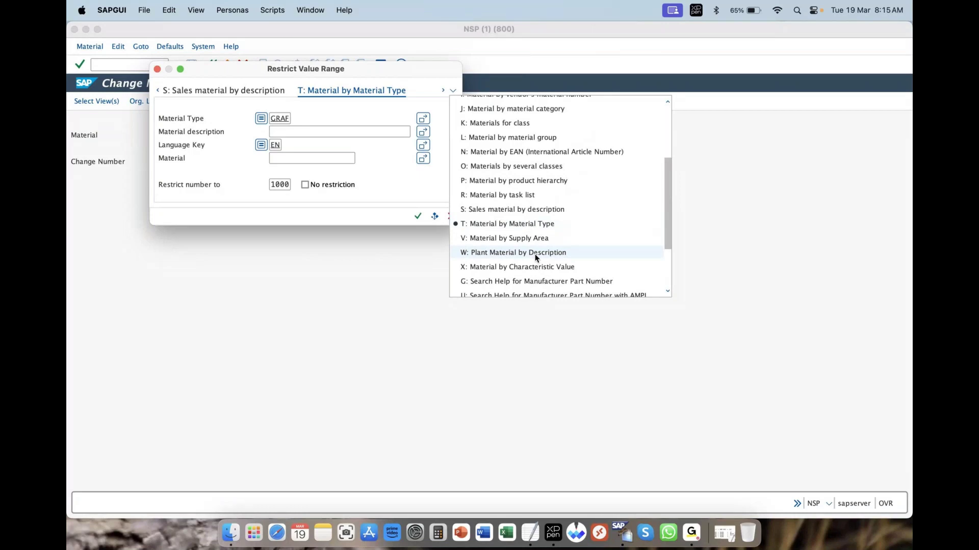
pyautogui.click(401, 255)
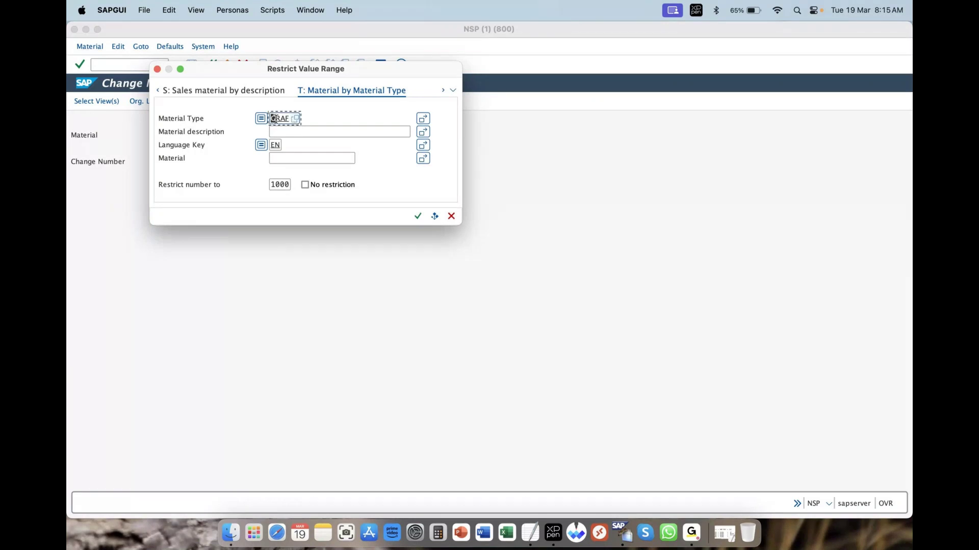
pyautogui.click(417, 216)
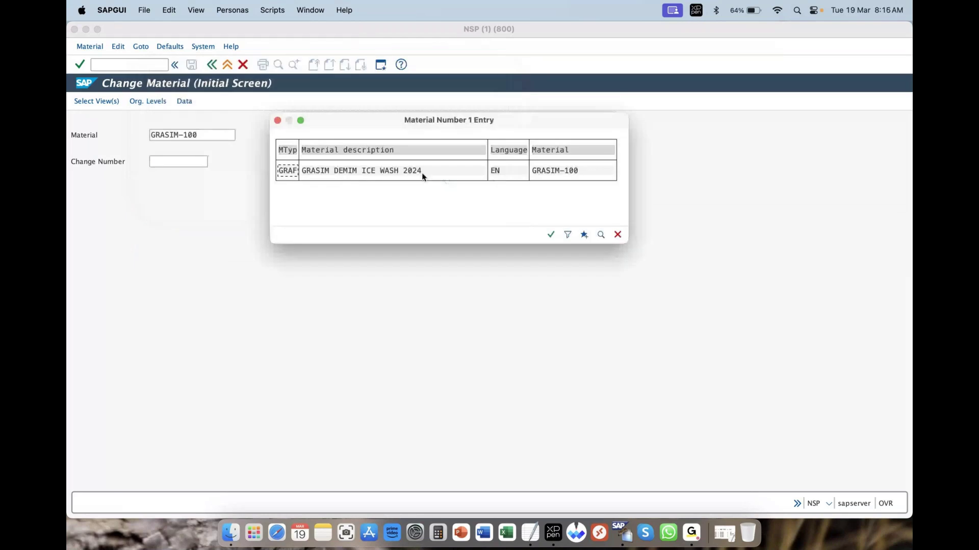
pyautogui.moveTo(413, 171); pyautogui.dragTo(311, 171)
pyautogui.moveTo(587, 170); pyautogui.dragTo(536, 170)
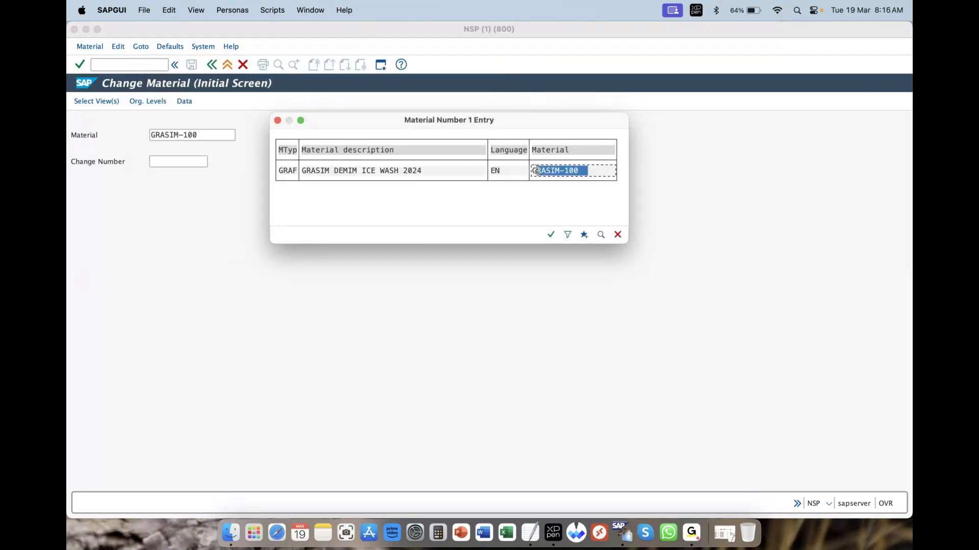
pyautogui.doubleClick(426, 168)
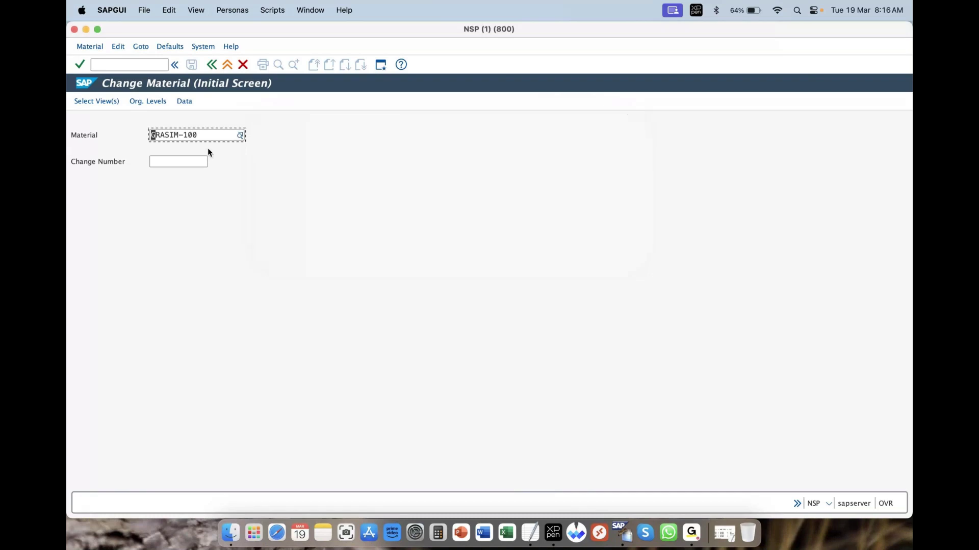
# Continue to the Organizational Levels dialog and choose plant GRAP from the plants list
pyautogui.click(79, 65)
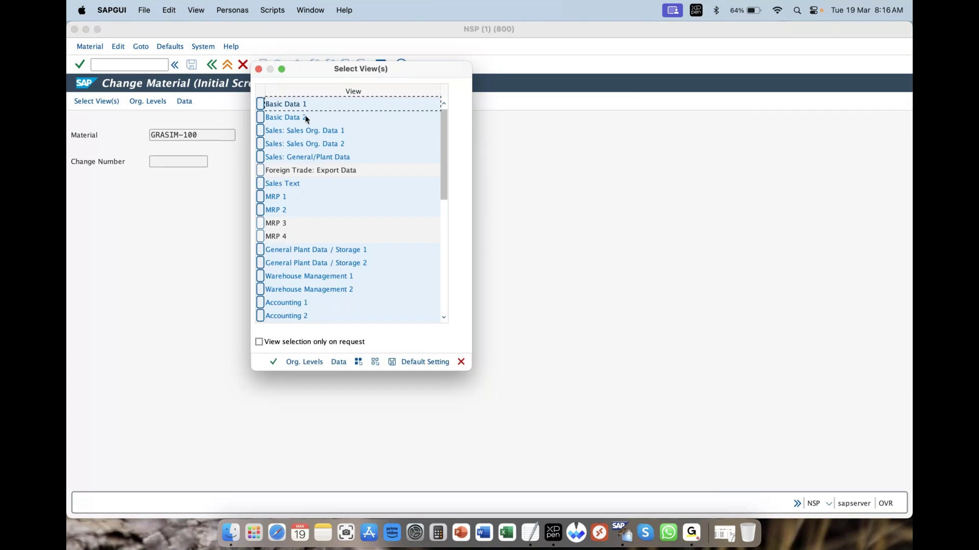
pyautogui.click(298, 362)
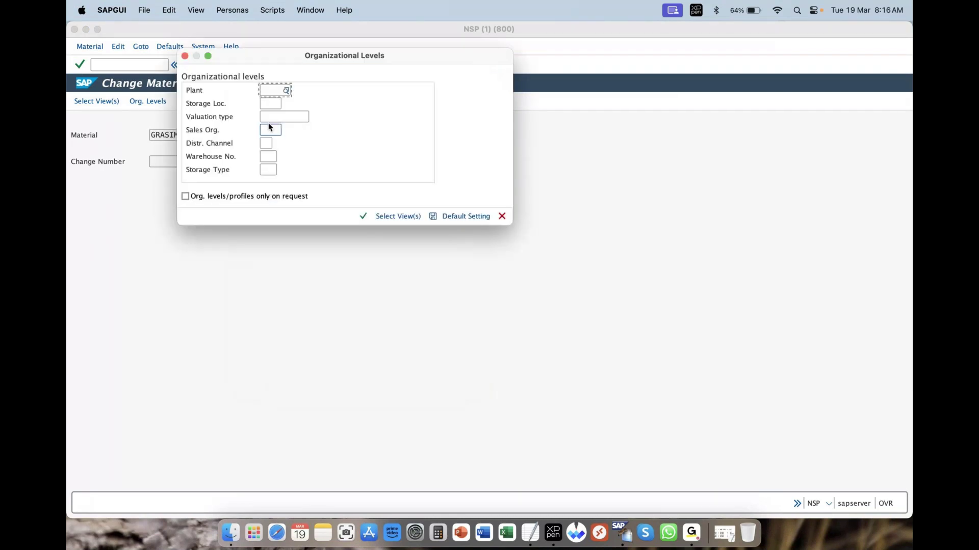
pyautogui.moveTo(243, 60); pyautogui.dragTo(311, 163)
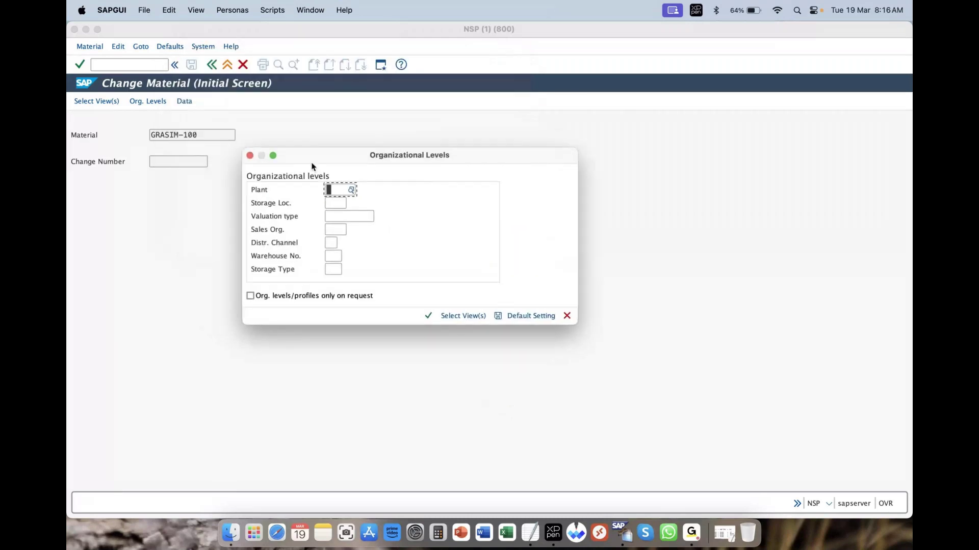
pyautogui.click(349, 191)
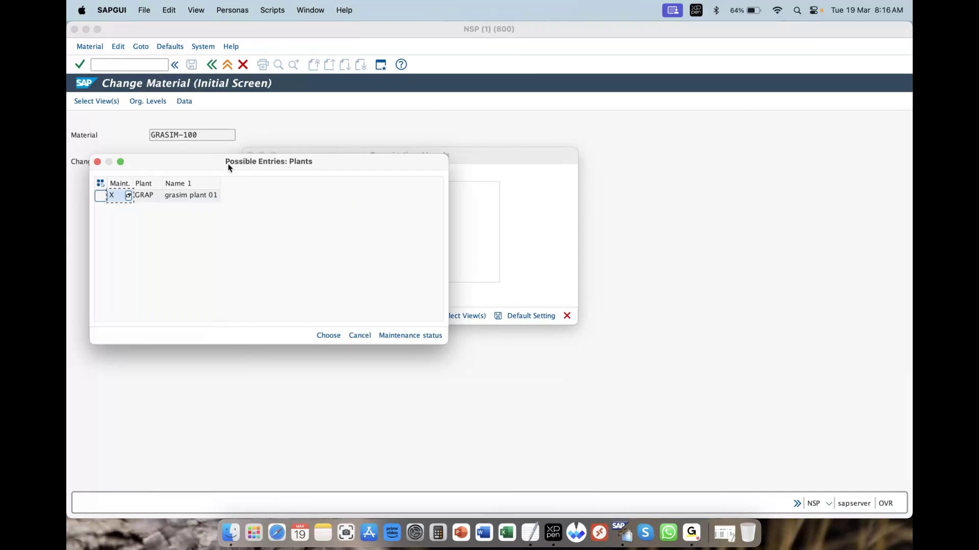
pyautogui.moveTo(229, 167); pyautogui.dragTo(491, 219)
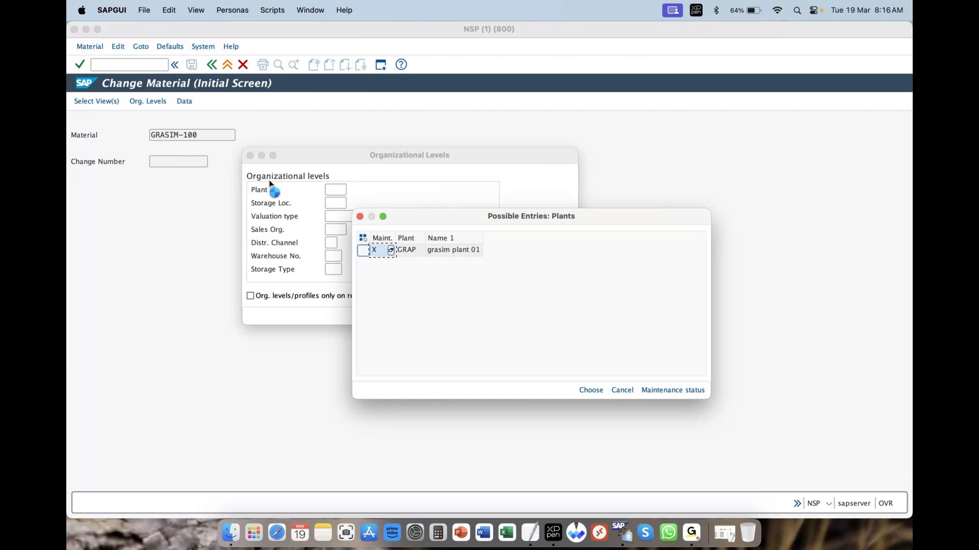
pyautogui.doubleClick(437, 253)
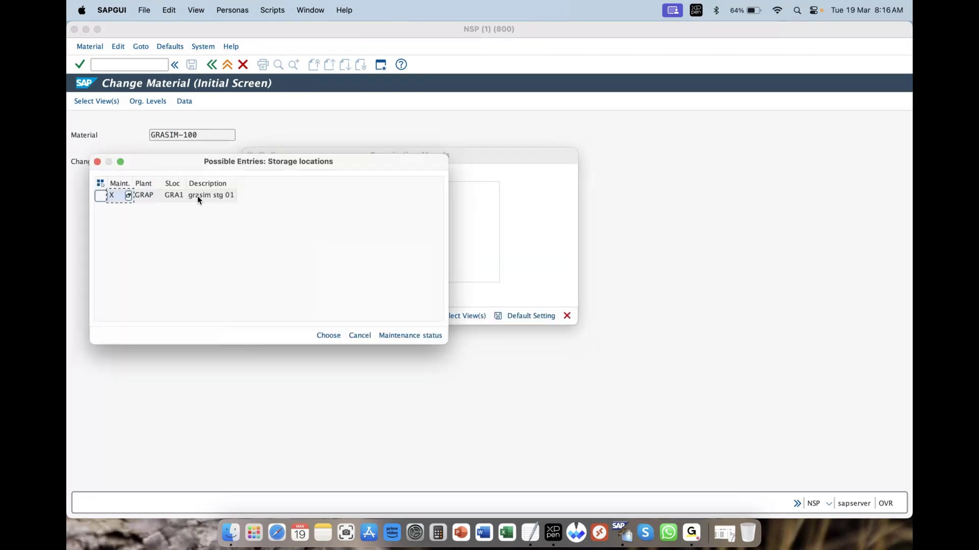
# Choose storage location GRA1, sales organization GRAS and warehouse GRW, then confirm
pyautogui.doubleClick(198, 198)
pyautogui.click(326, 229)
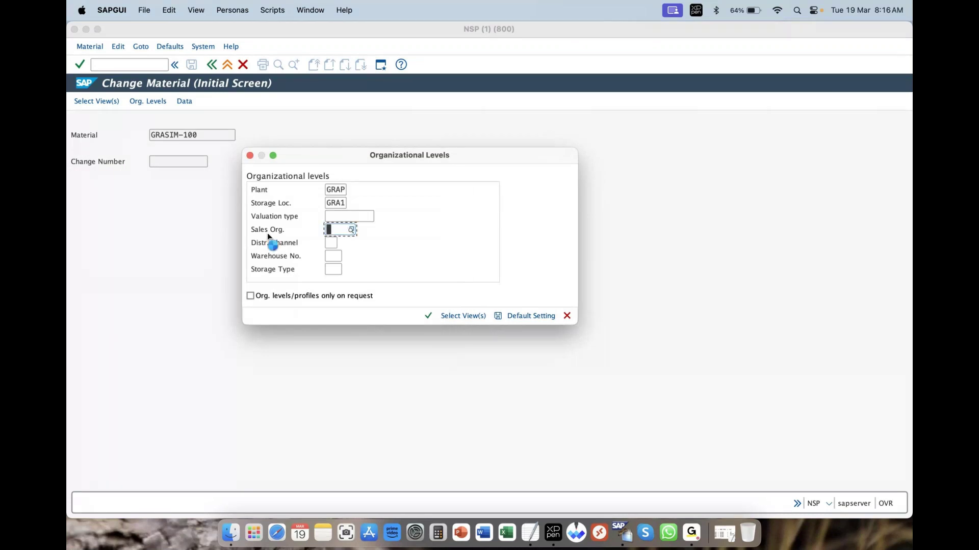
pyautogui.doubleClick(214, 202)
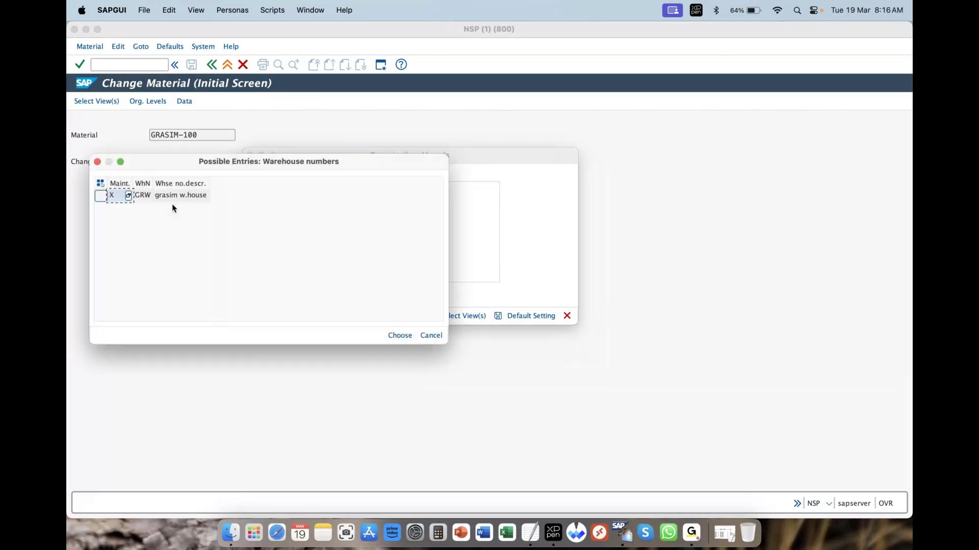
pyautogui.doubleClick(173, 196)
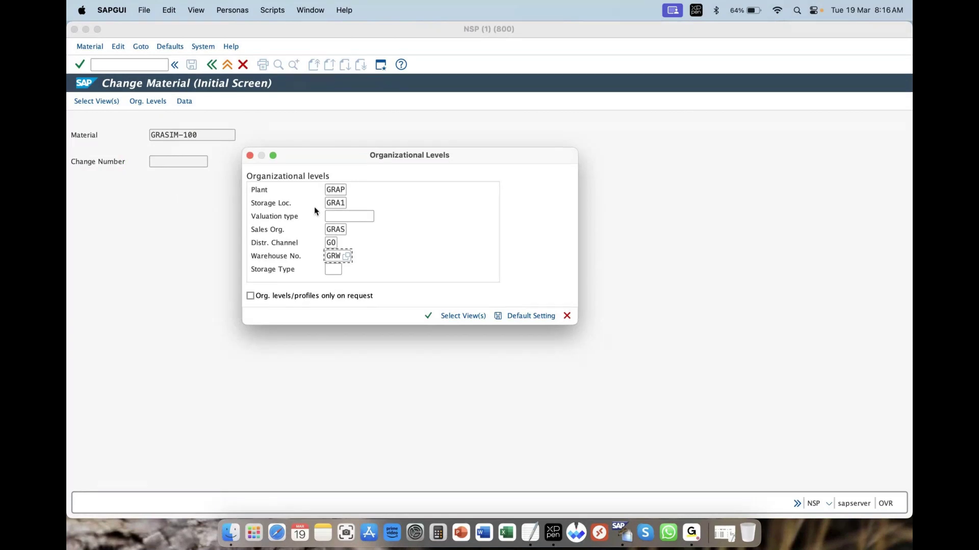
pyautogui.click(427, 316)
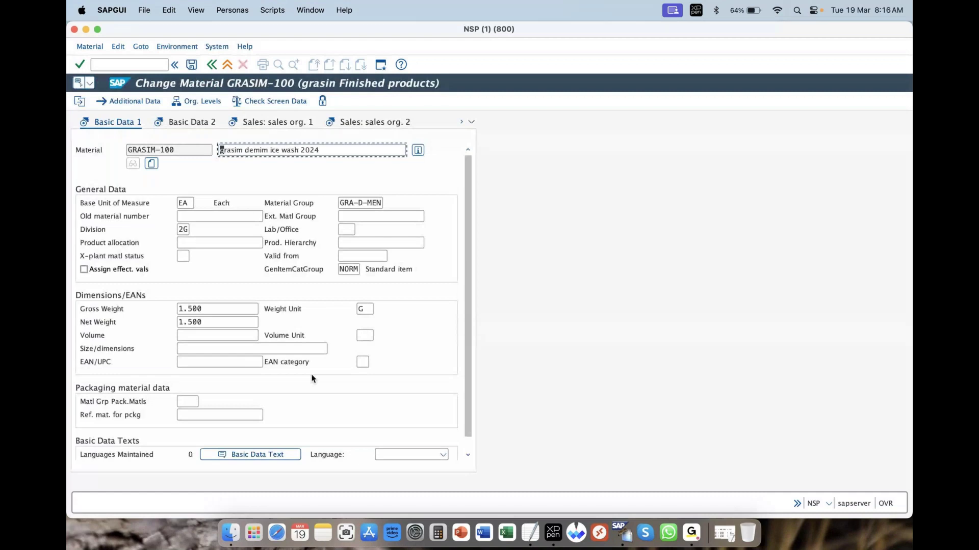
# Check the GRASIM-100 description, go back twice to SAP Easy Access, then switch to another app
pyautogui.click(327, 150)
pyautogui.click(211, 65)
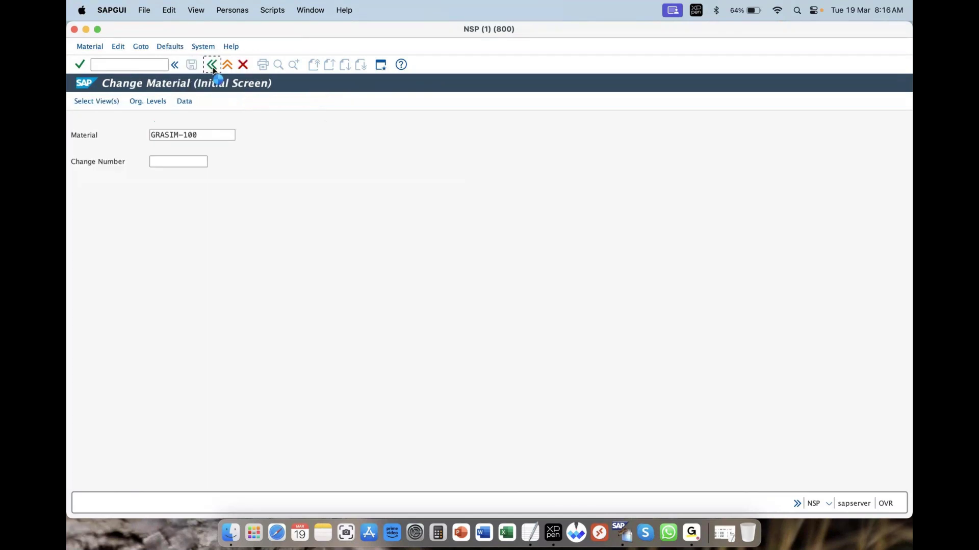
pyautogui.click(212, 65)
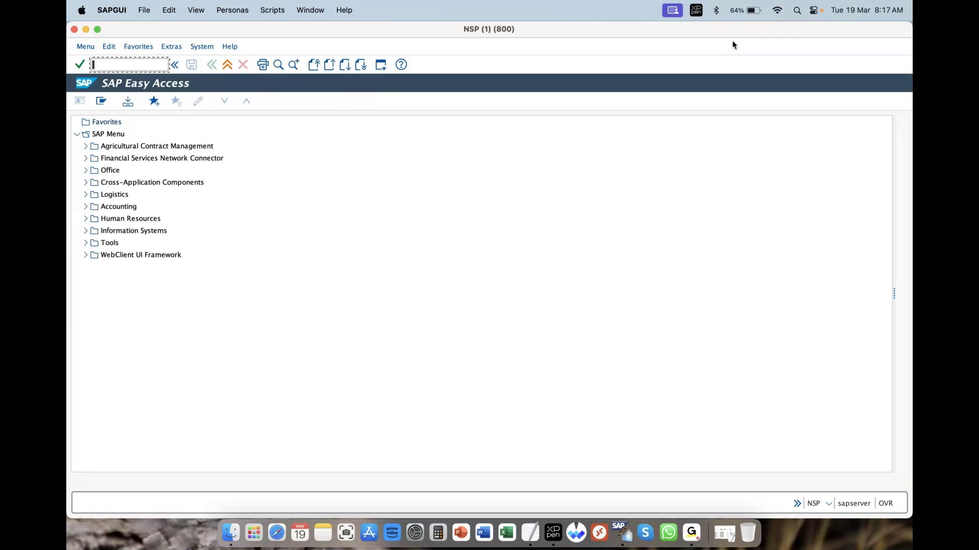
pyautogui.click(766, 63)
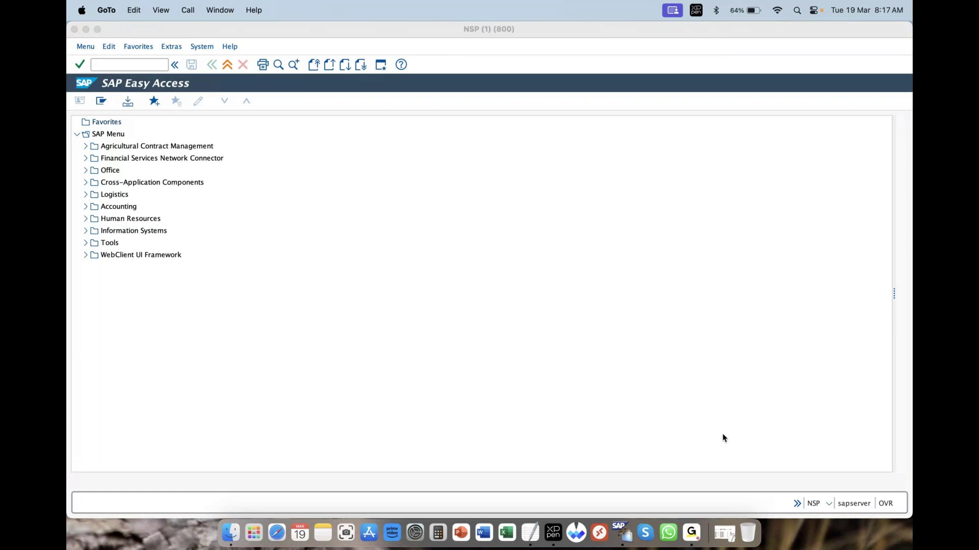